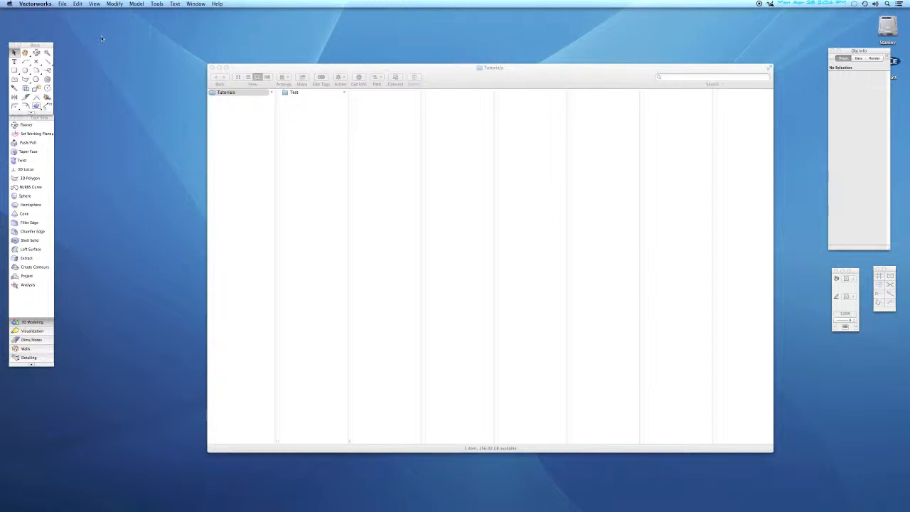
Create a new blank drawing document
click(62, 5)
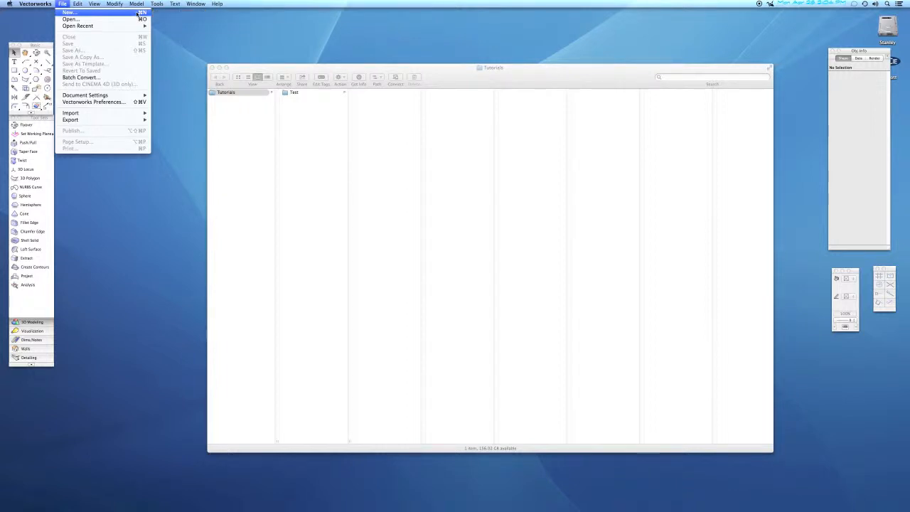
click(138, 14)
key(Return)
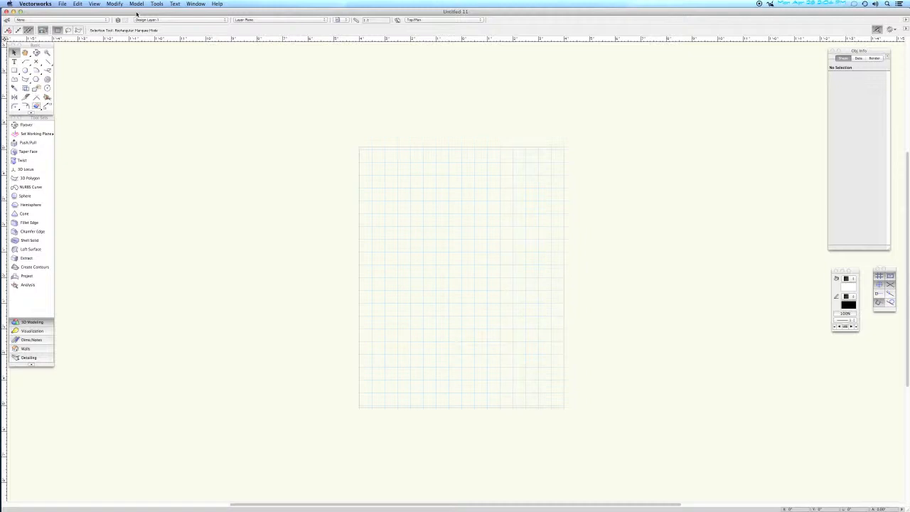
Change the US Letter page setup to landscape orientation and fit the view to the page area
click(63, 3)
click(135, 141)
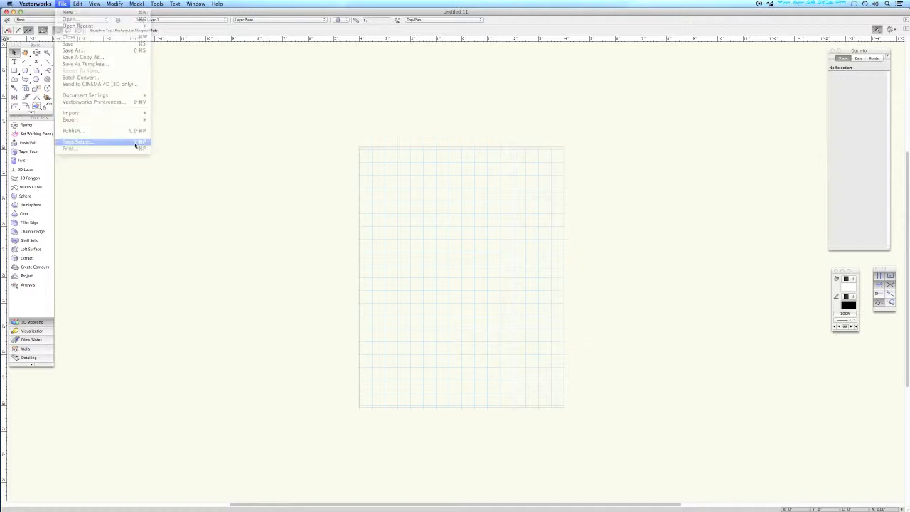
click(541, 185)
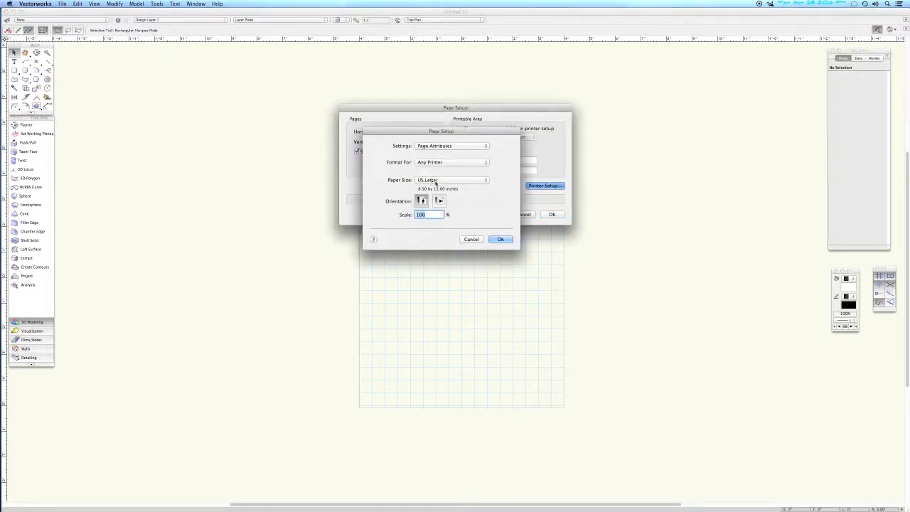
click(439, 202)
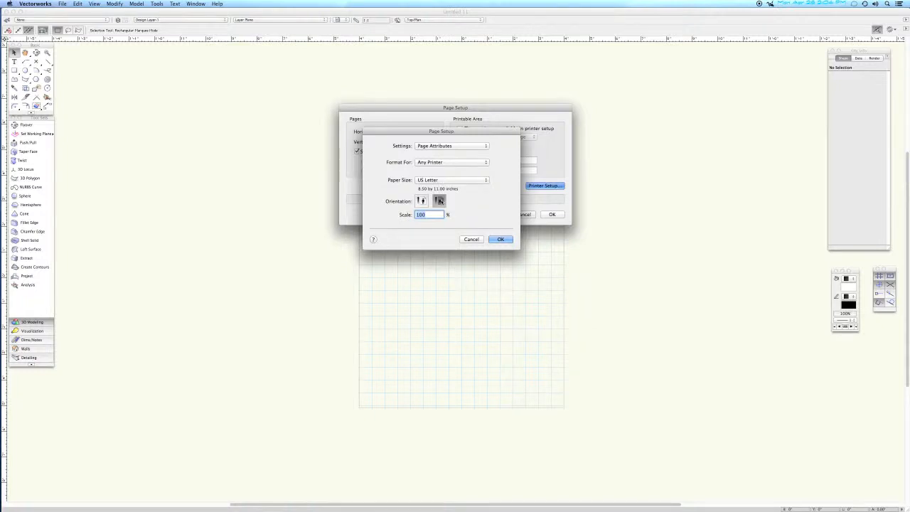
click(501, 239)
key(Return)
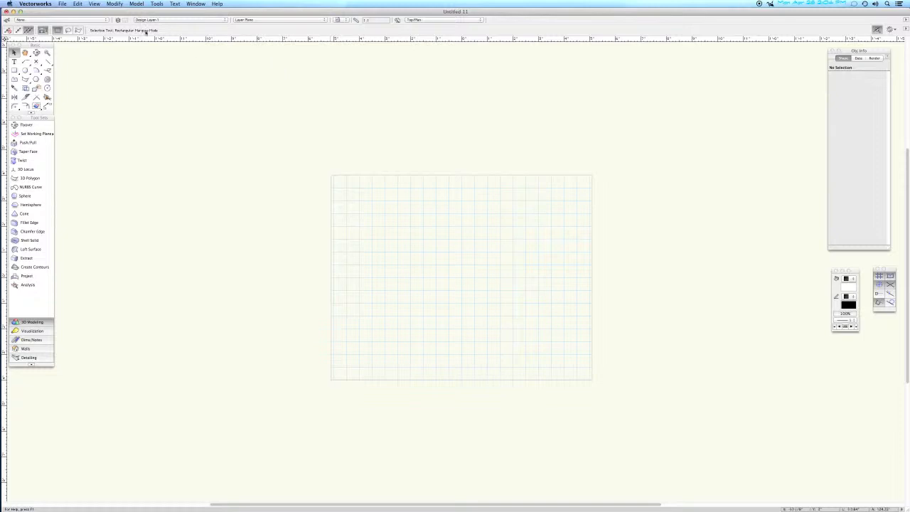
click(94, 4)
mouse_move(95, 14)
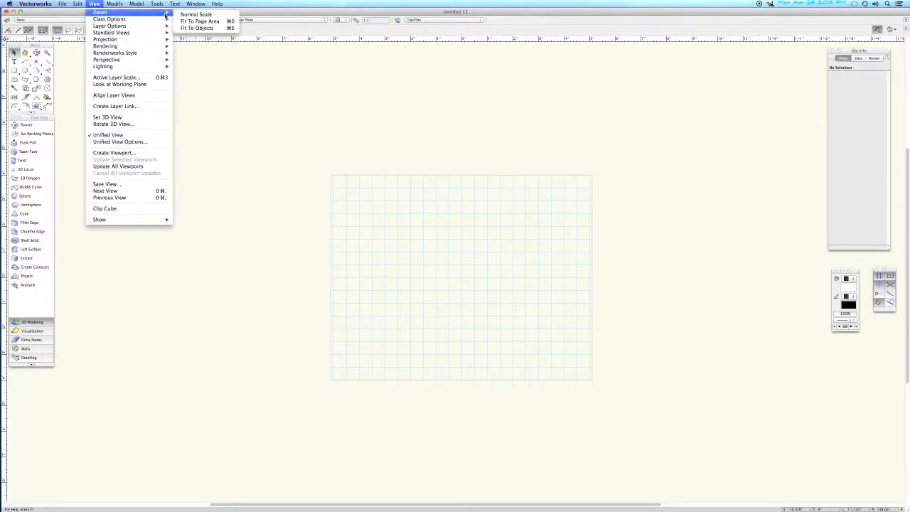
click(218, 25)
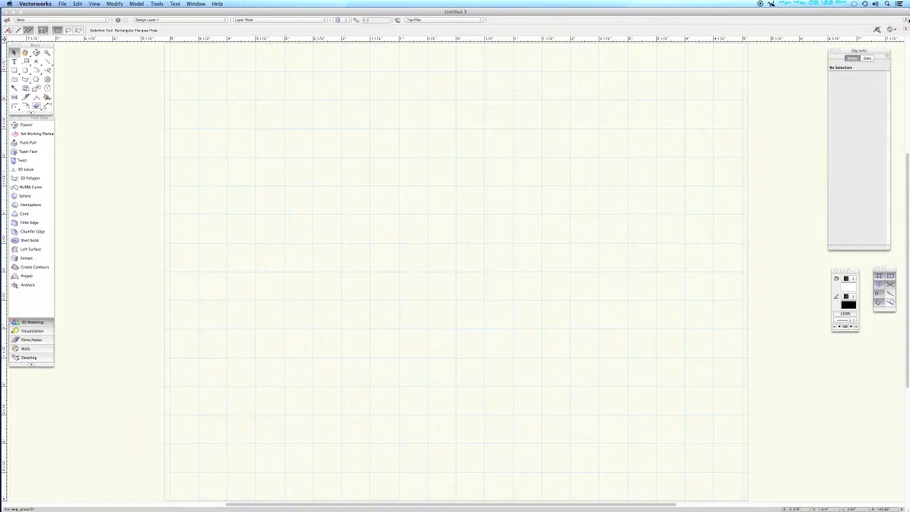
click(907, 22)
click(907, 29)
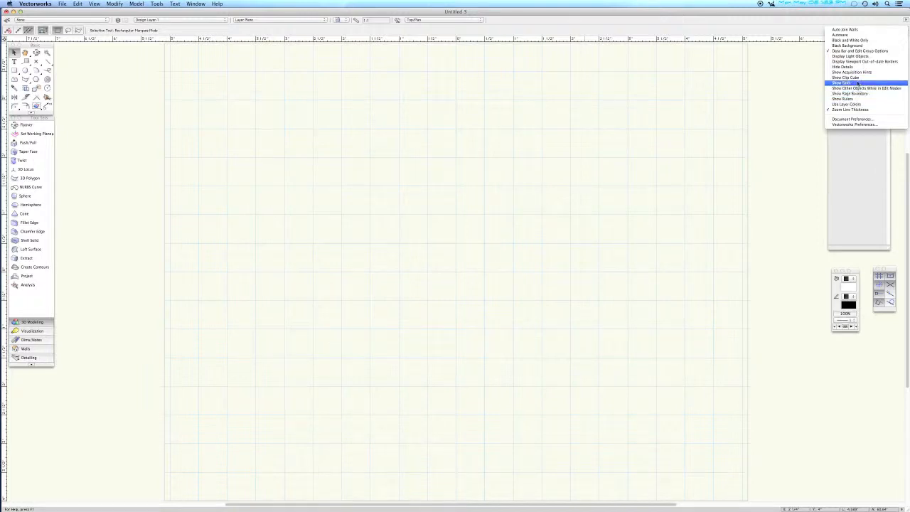
click(819, 22)
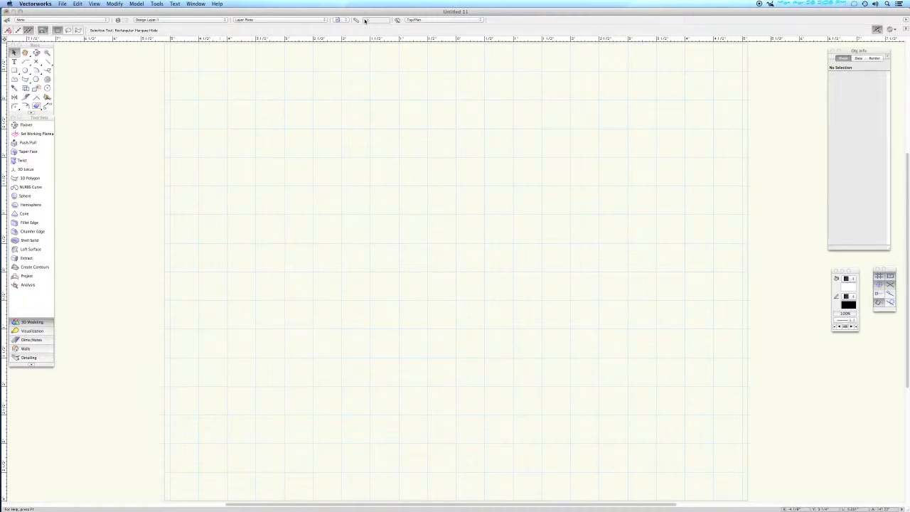
Set the scale of the active design layer to the imperial 1/8" option
click(357, 21)
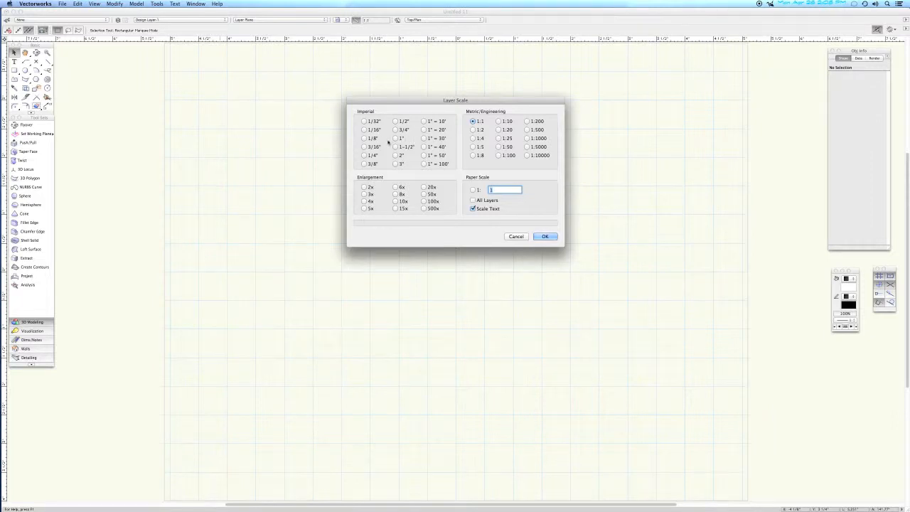
click(364, 139)
click(546, 237)
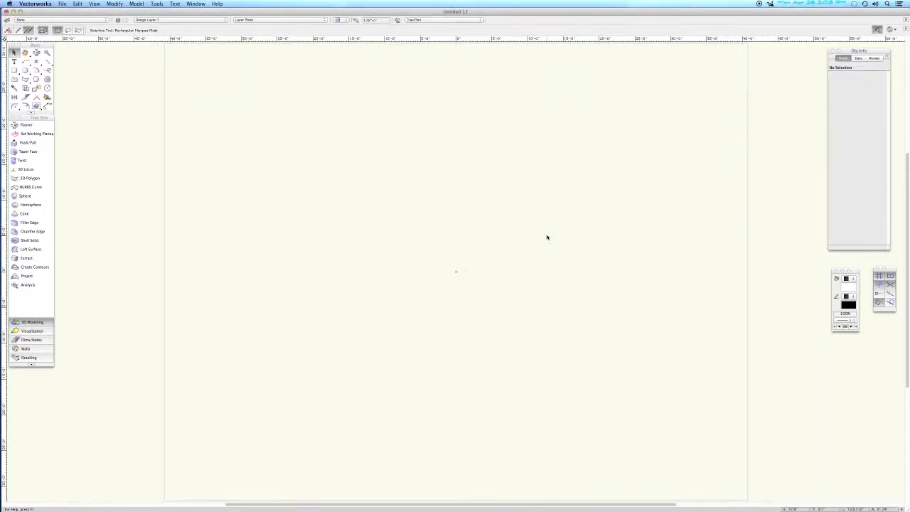
Set the reference grid spacing to 12 inches in the SmartCursor grid settings
click(157, 4)
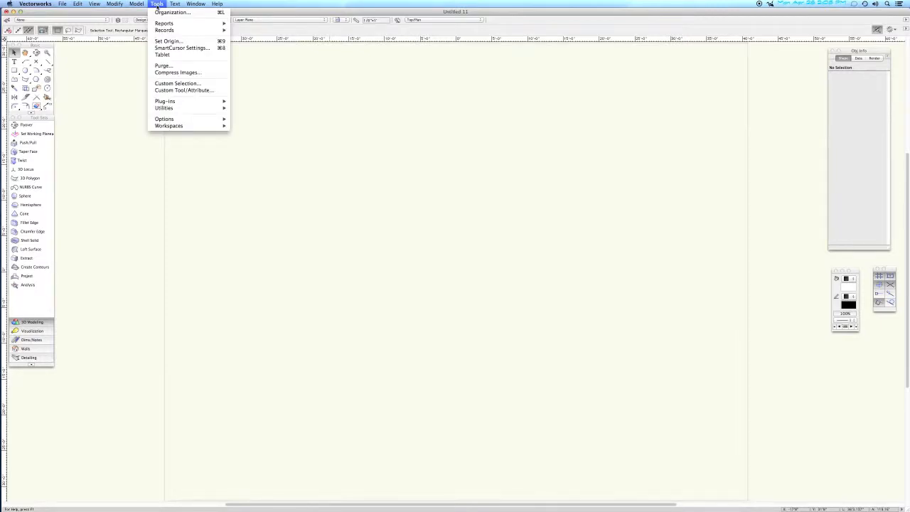
click(167, 49)
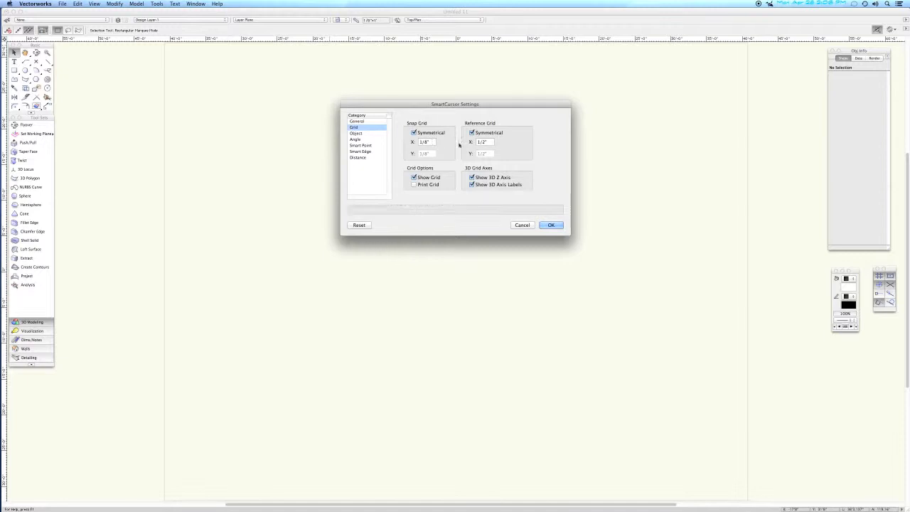
double_click(486, 141)
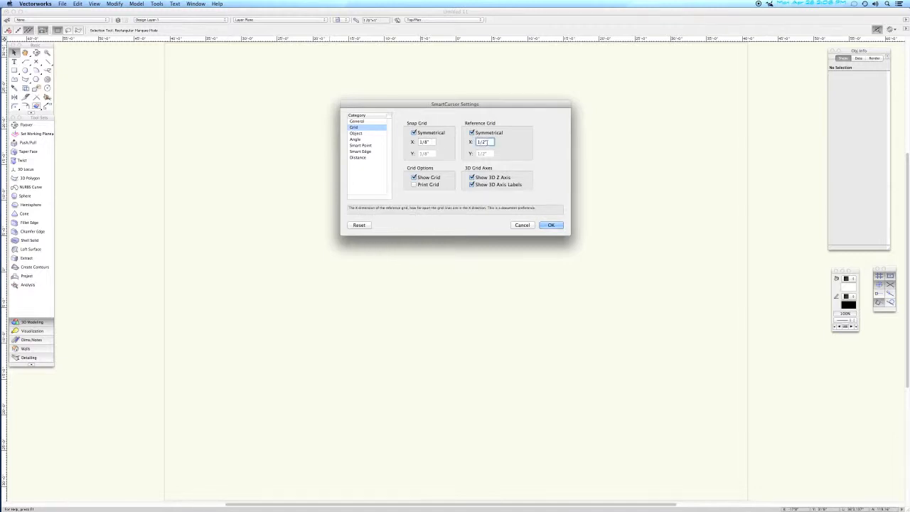
text(12)
key(Return)
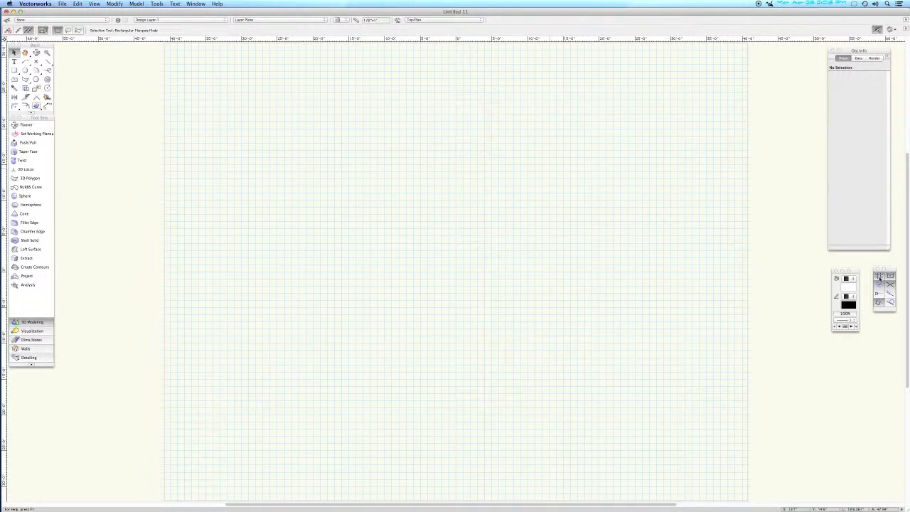
Check the SmartCursor grid settings without changing them, and turn on one more snapping constraint
double_click(880, 277)
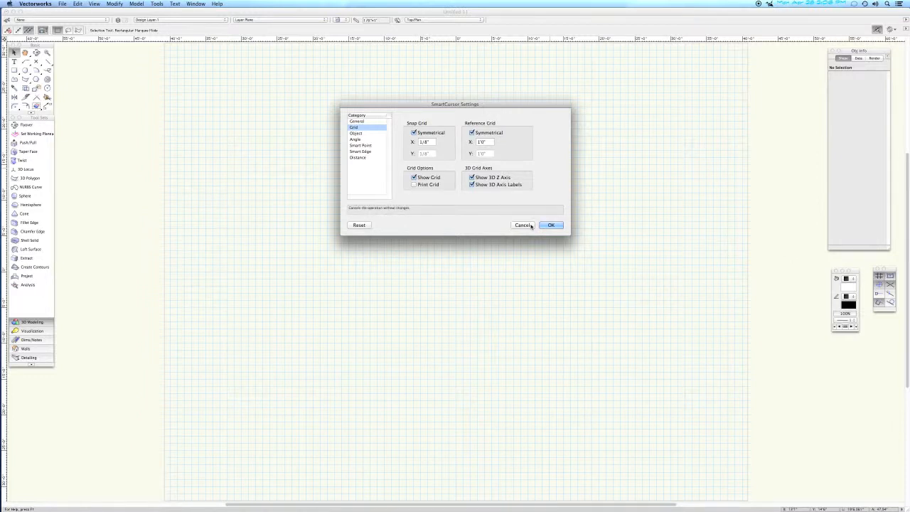
click(525, 225)
click(880, 294)
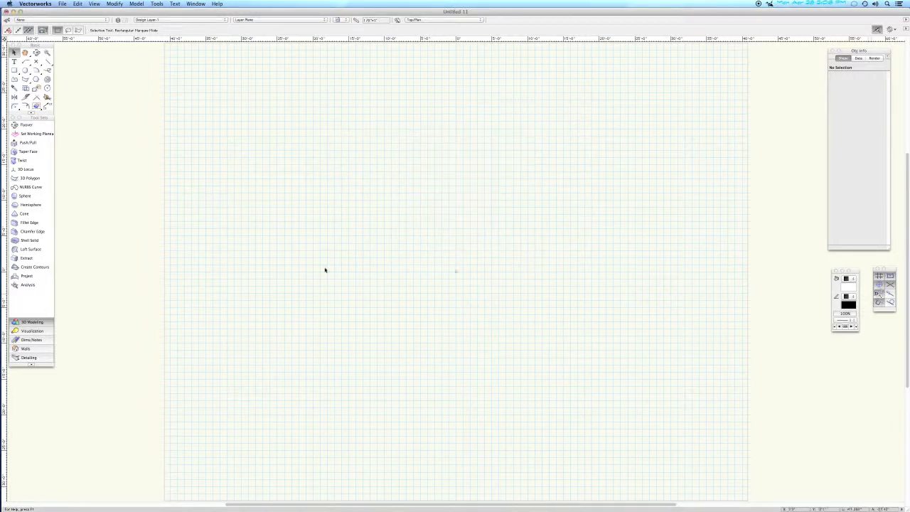
Create a 70'0" wide by 40'0" high rectangle and place it centered on the page's center point
double_click(15, 71)
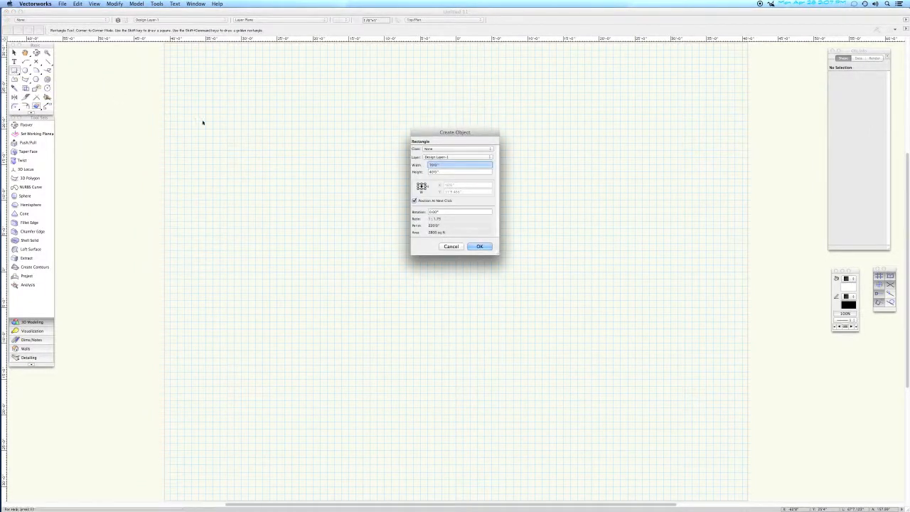
click(478, 247)
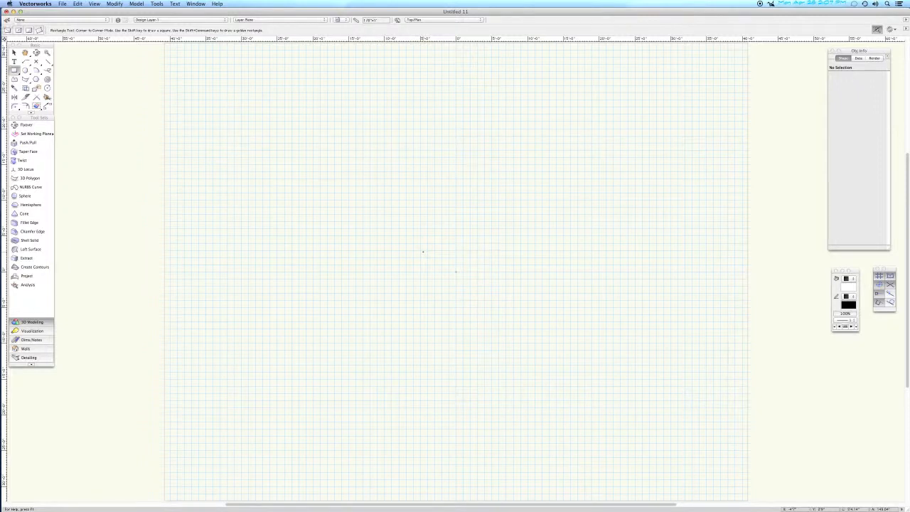
double_click(424, 252)
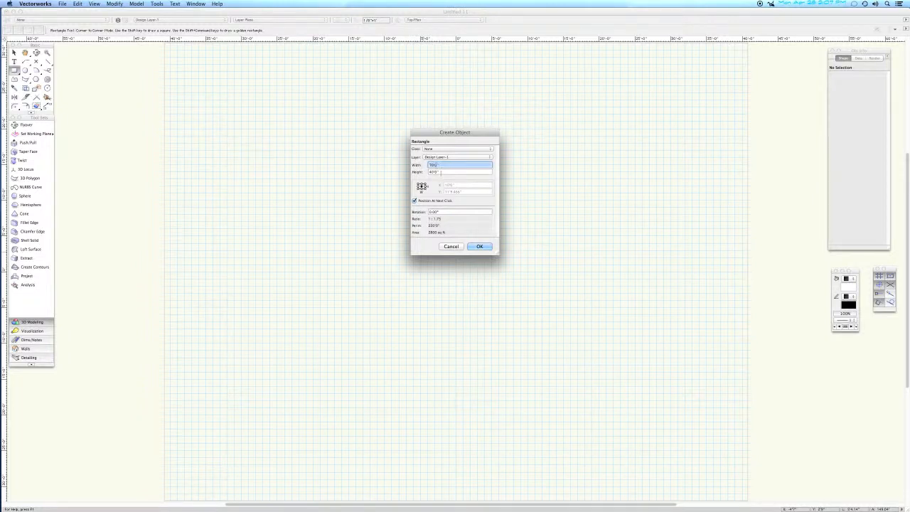
click(418, 187)
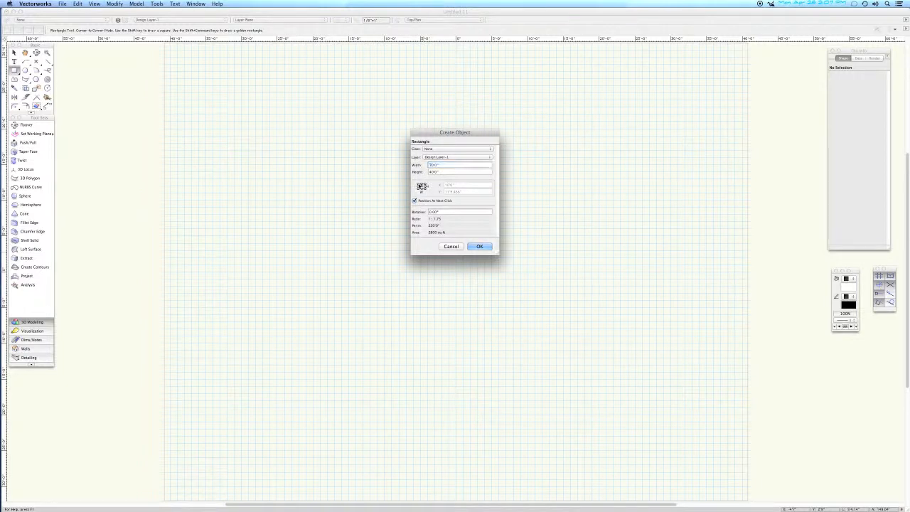
click(423, 189)
click(425, 189)
click(419, 185)
click(478, 247)
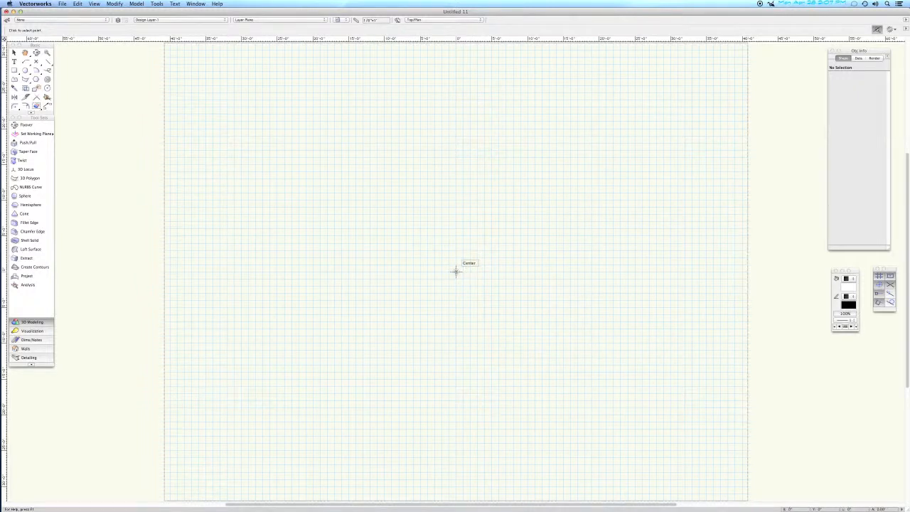
click(456, 271)
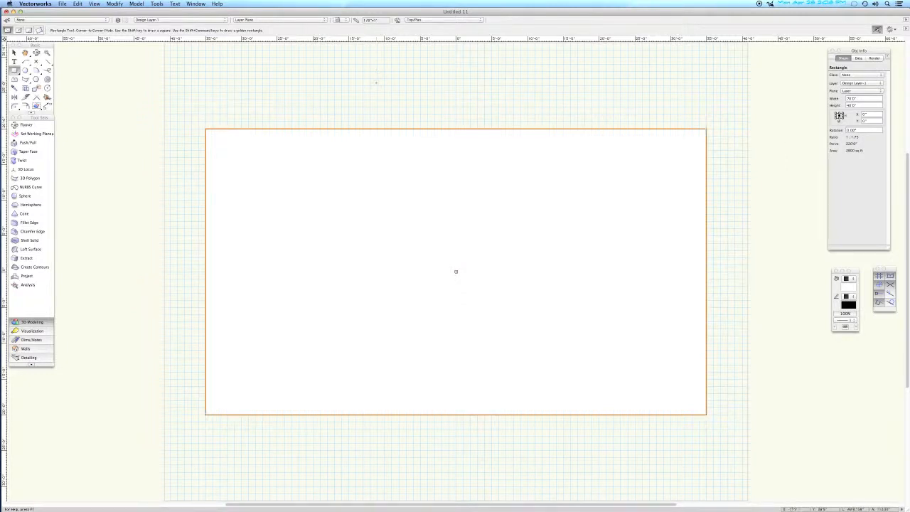
Convert the 70' by 40' rectangle into separate lines
click(114, 4)
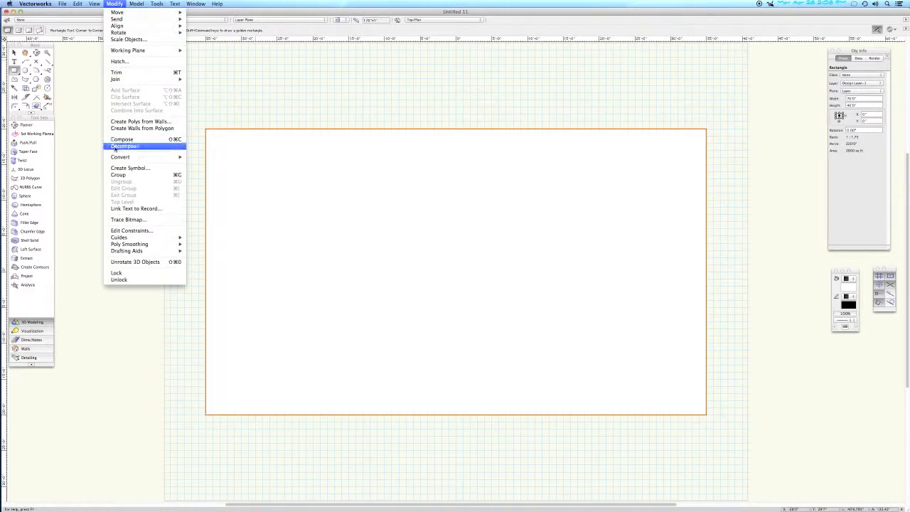
mouse_move(120, 157)
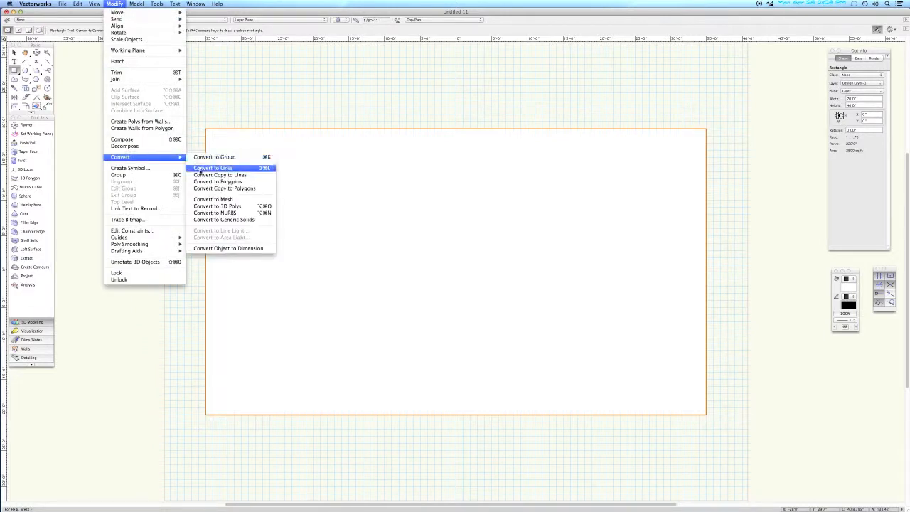
click(207, 168)
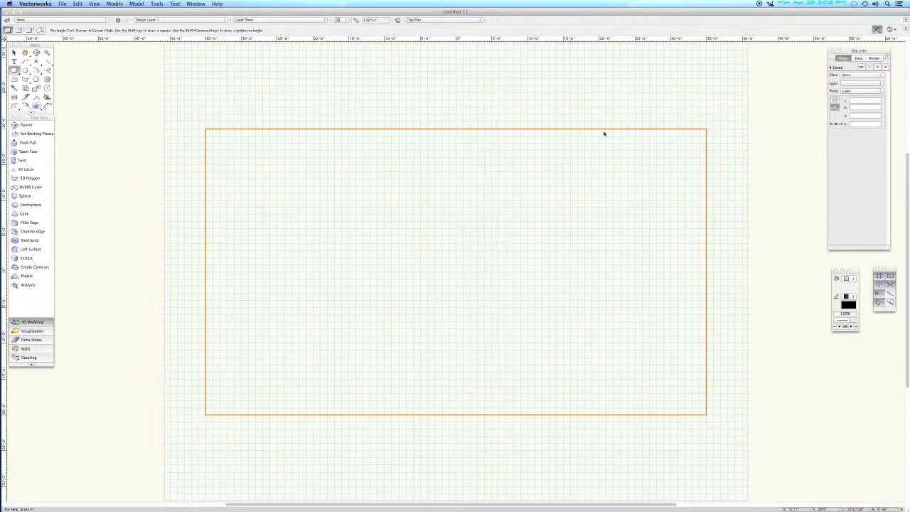
mouse_move(809, 145)
mouse_down()
mouse_move(839, 126)
mouse_move(899, 57)
mouse_up()
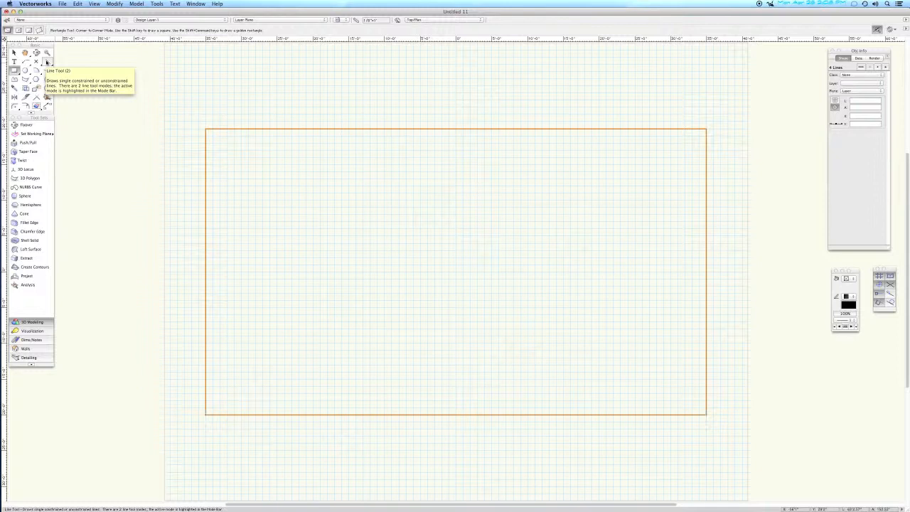
Draw a vertical center line 40'0" long from the midpoint of the outline's top edge to the midpoint of its bottom edge
key(2)
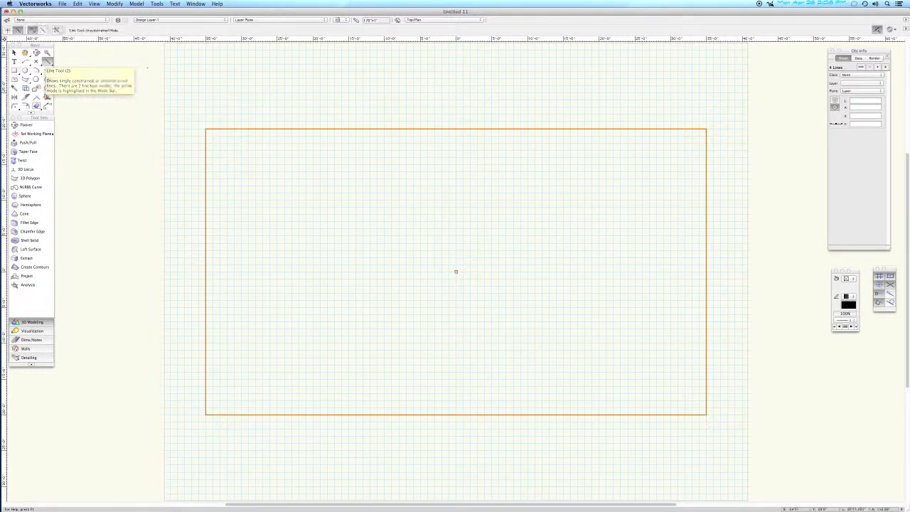
click(456, 129)
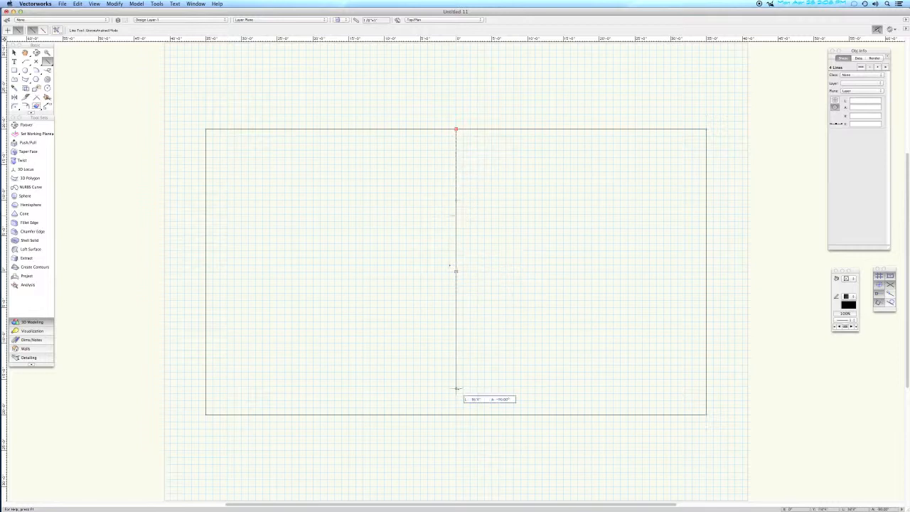
click(456, 415)
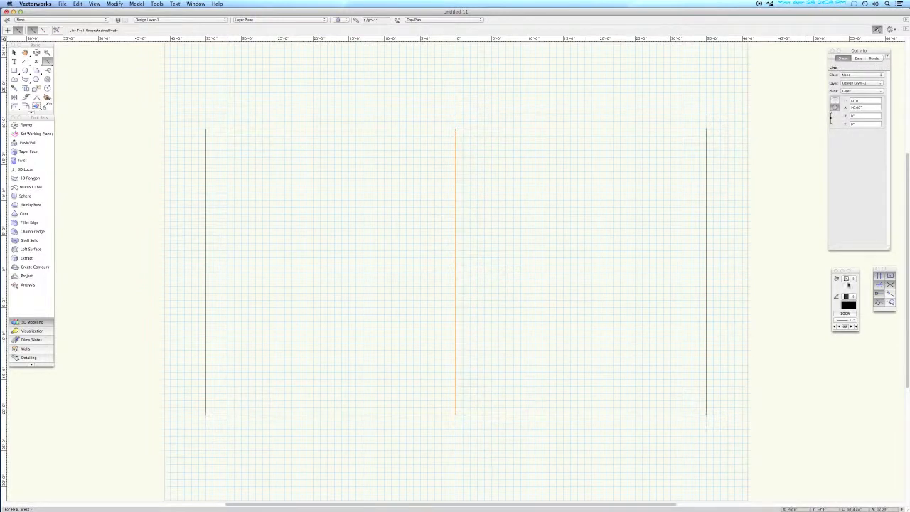
Change the vertical center line's pen style to the line type ISO-08 Long Dashed Short Dashed
drag(823, 337, 872, 259)
click(853, 298)
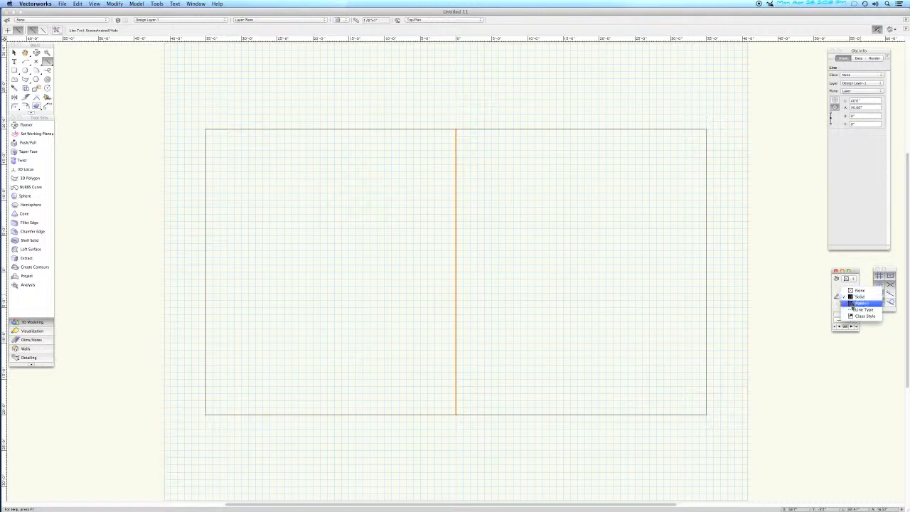
click(852, 311)
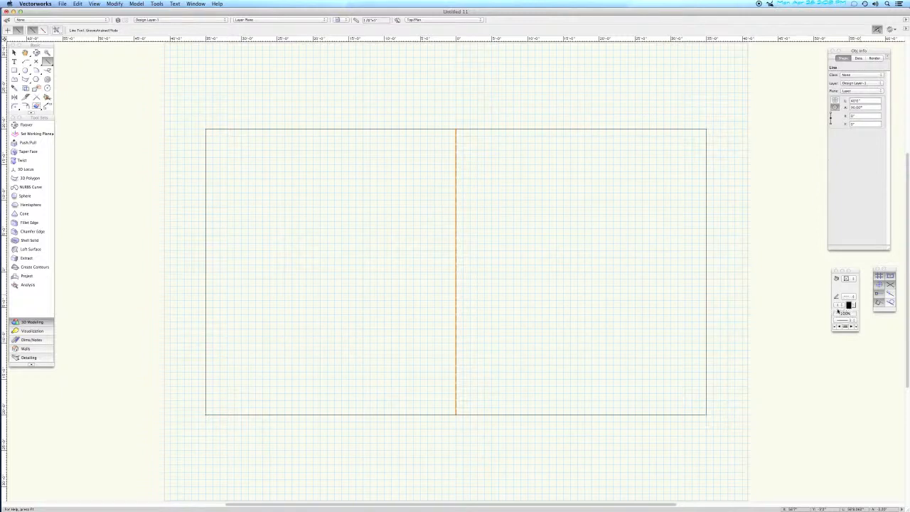
click(841, 308)
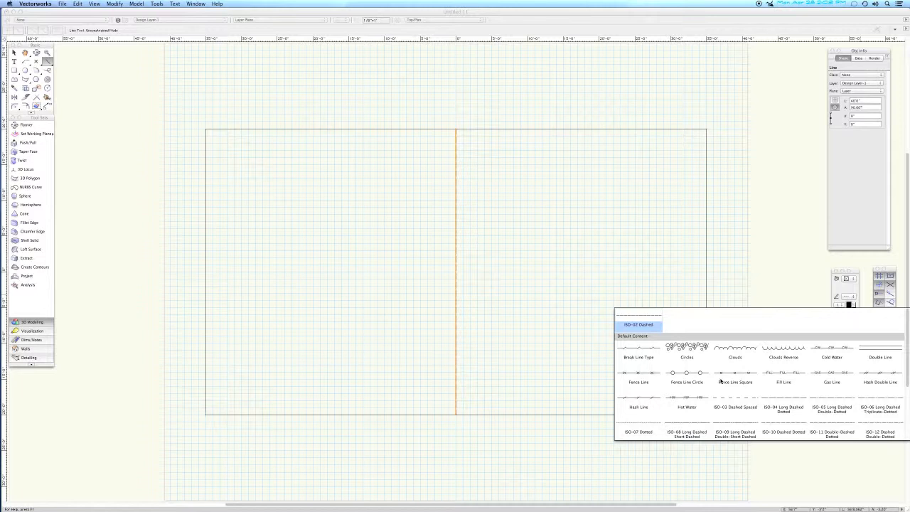
click(695, 424)
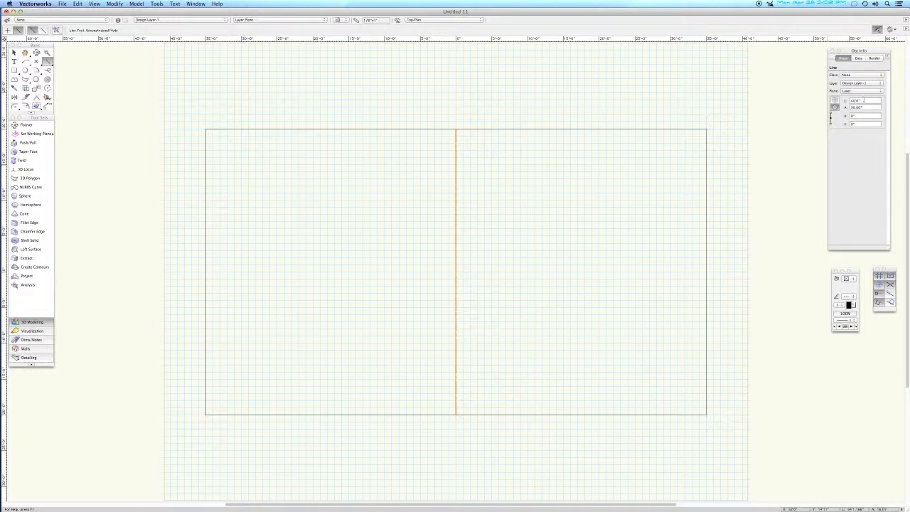
Set the vertical center line's length to 50'0" and deselect it
click(864, 100)
text(90' 1)
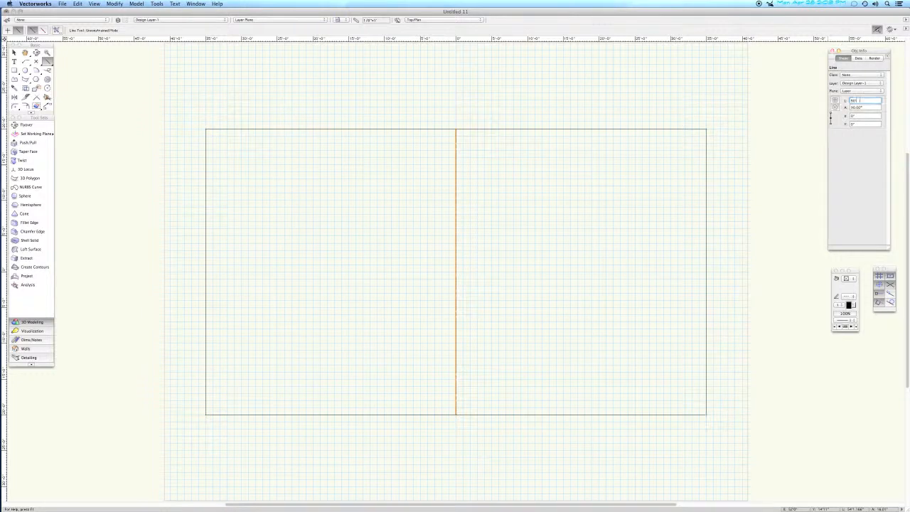
key(Return)
key(x)
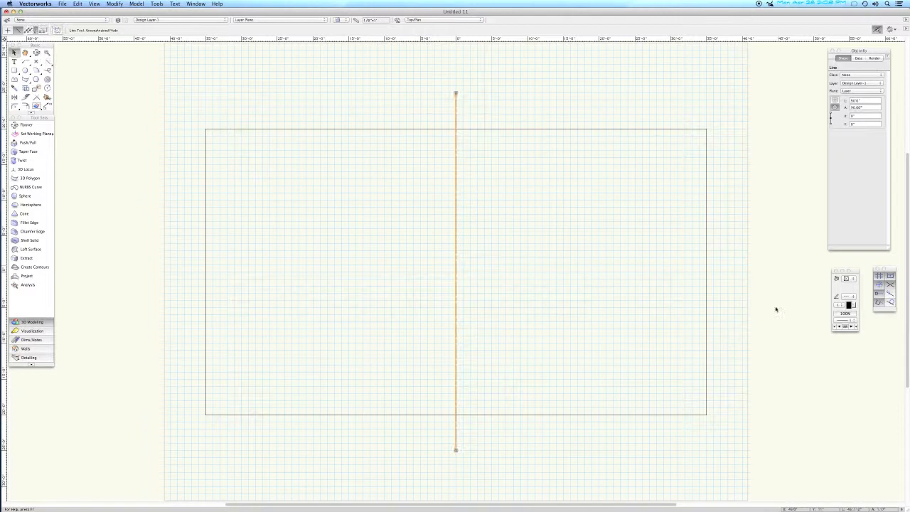
click(782, 321)
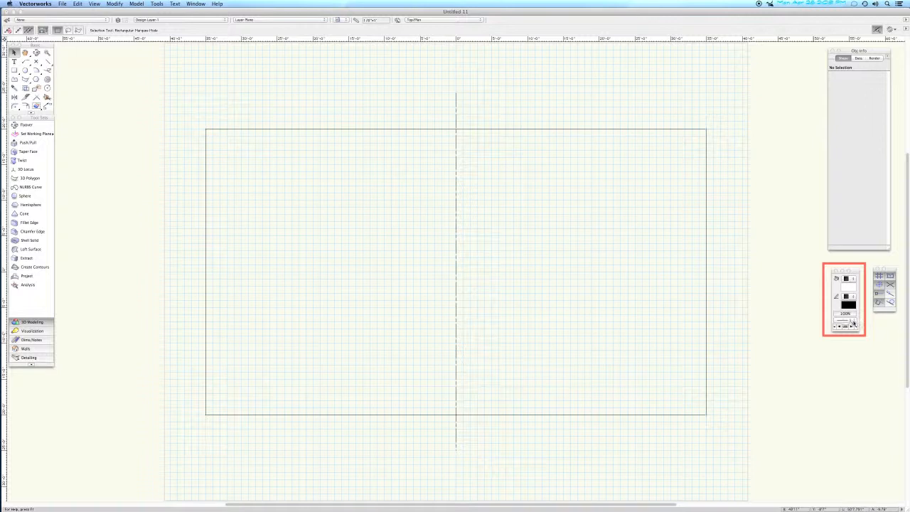
With nothing selected, set the default line thickness to 5
click(855, 322)
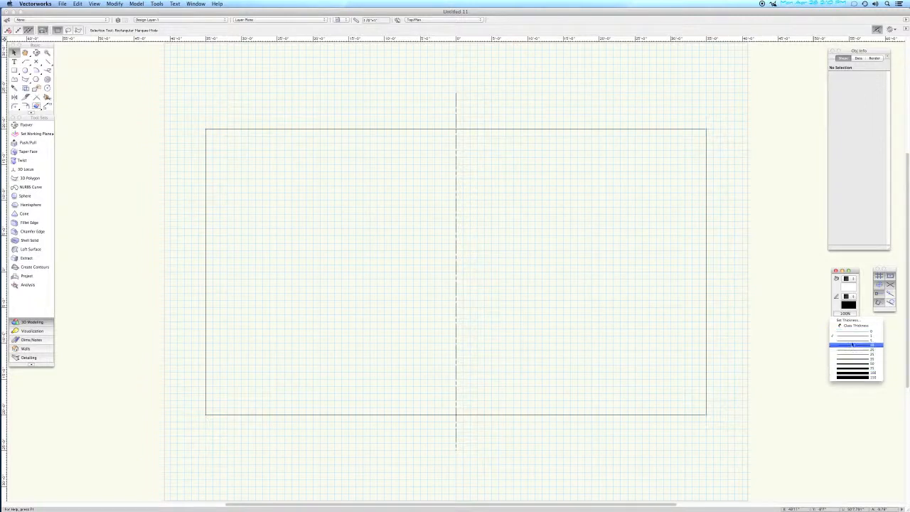
click(852, 342)
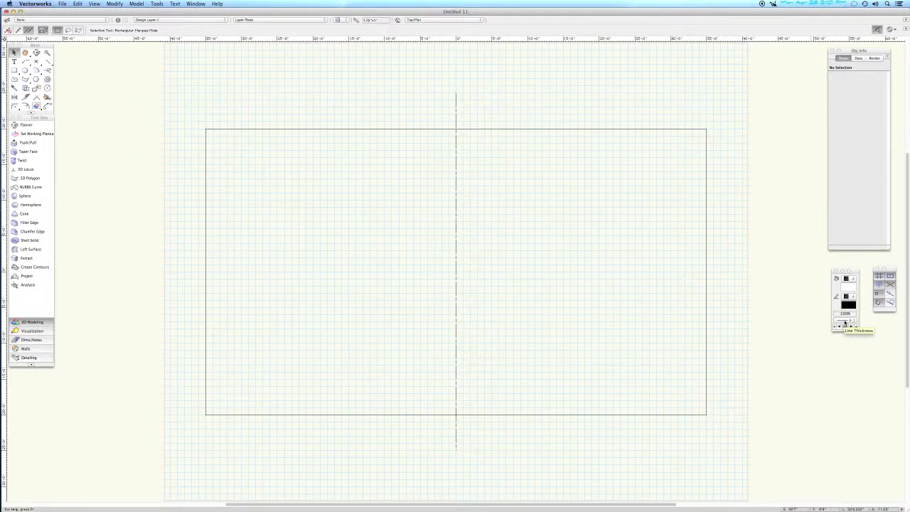
click(845, 323)
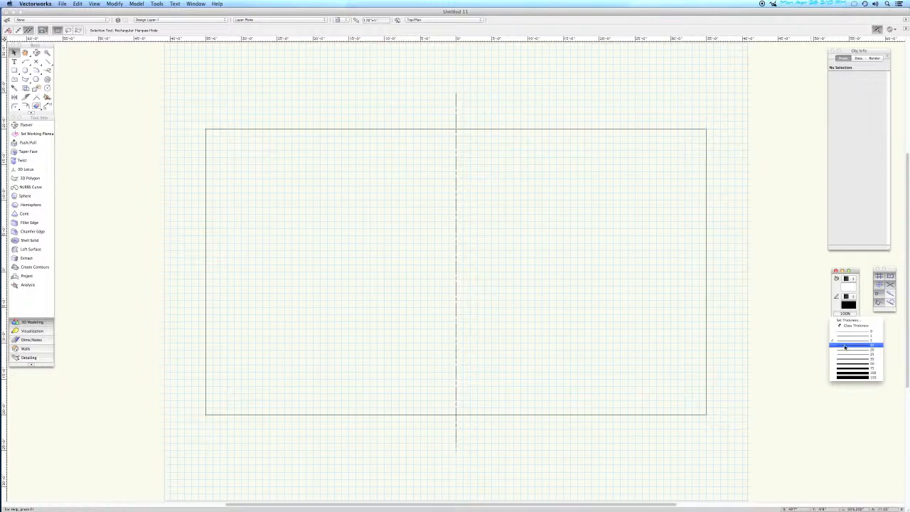
click(845, 348)
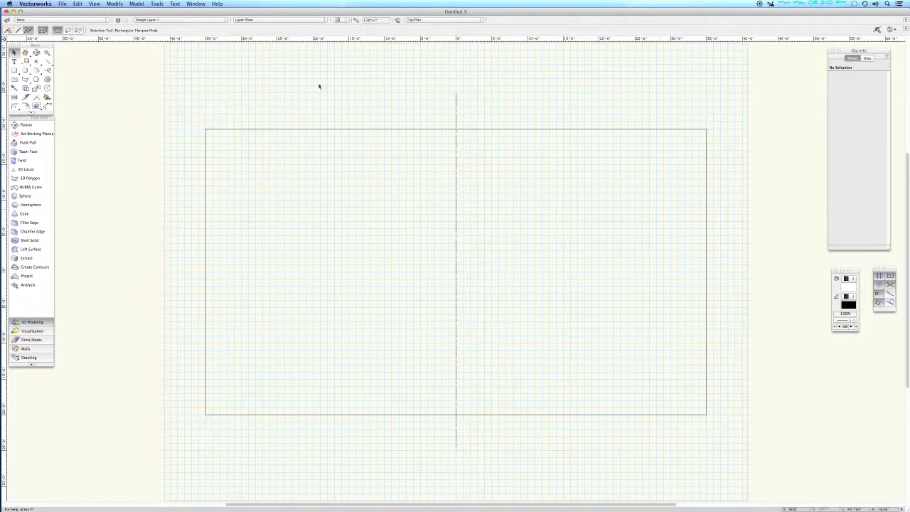
Review the preferred line thickness list and its unit options, keeping the settings as they are
click(157, 3)
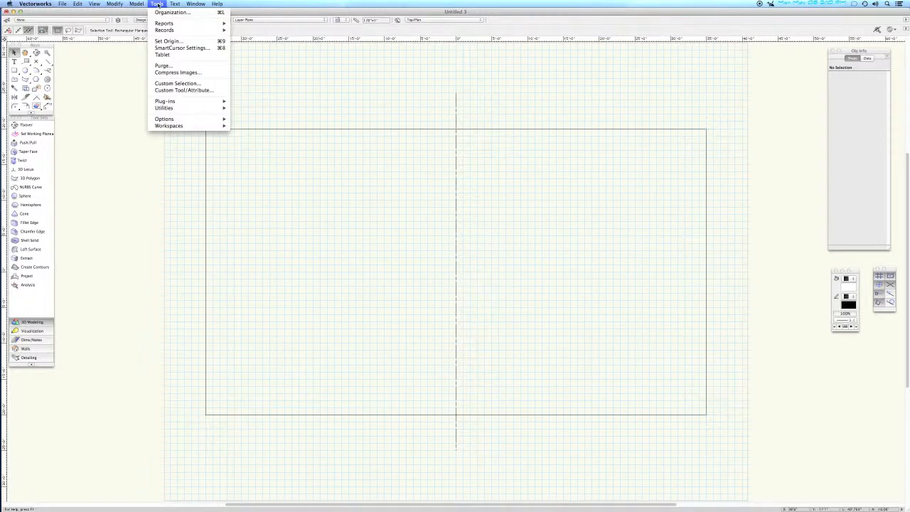
mouse_move(170, 119)
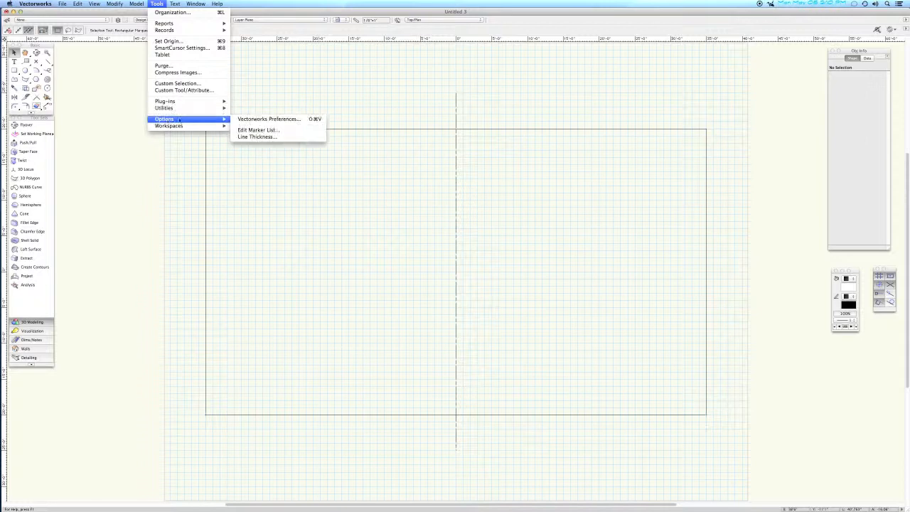
click(250, 138)
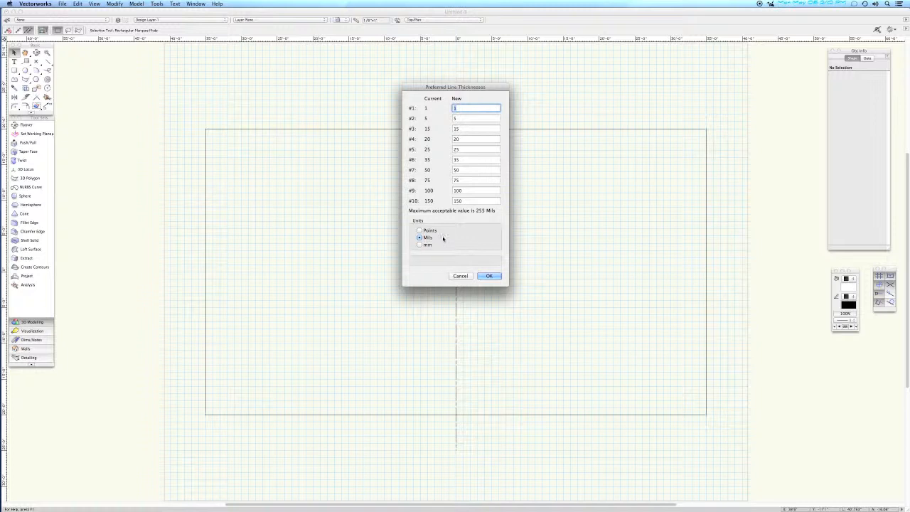
click(490, 276)
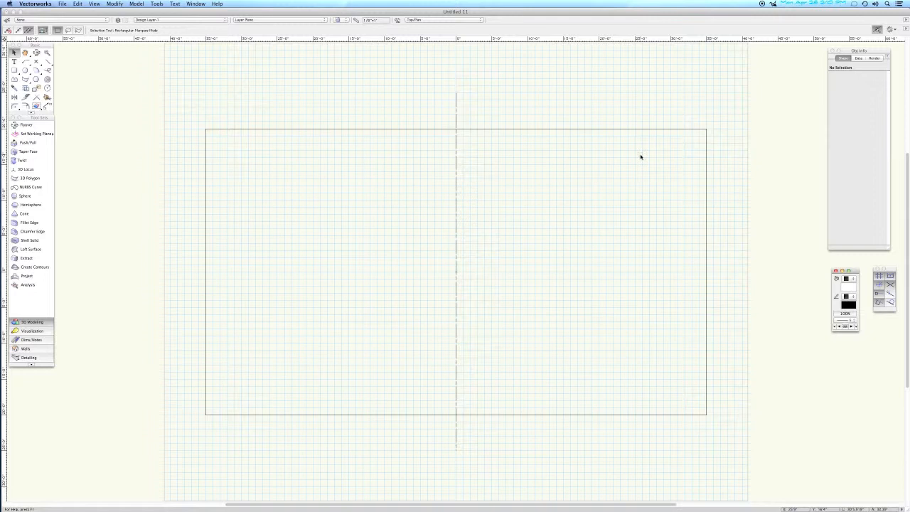
Set the line thickness of all the existing lines to 5 and deselect them
key(super+a)
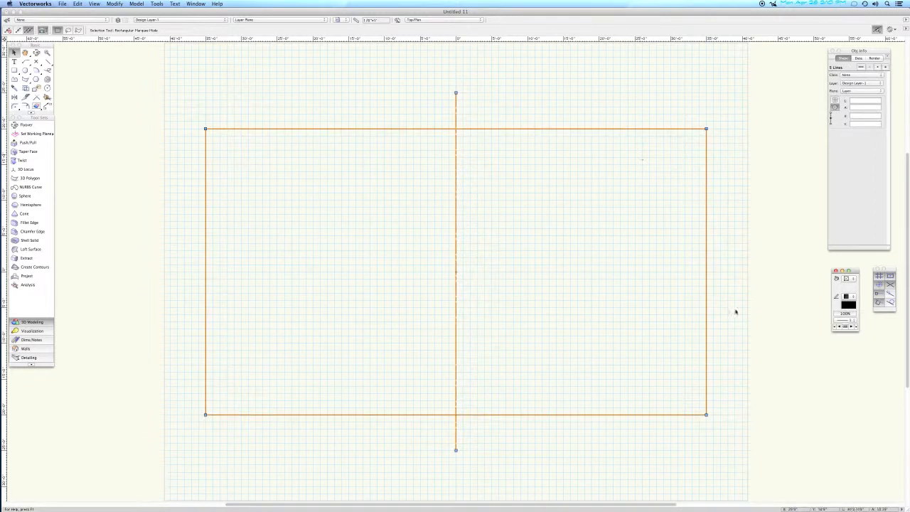
click(849, 321)
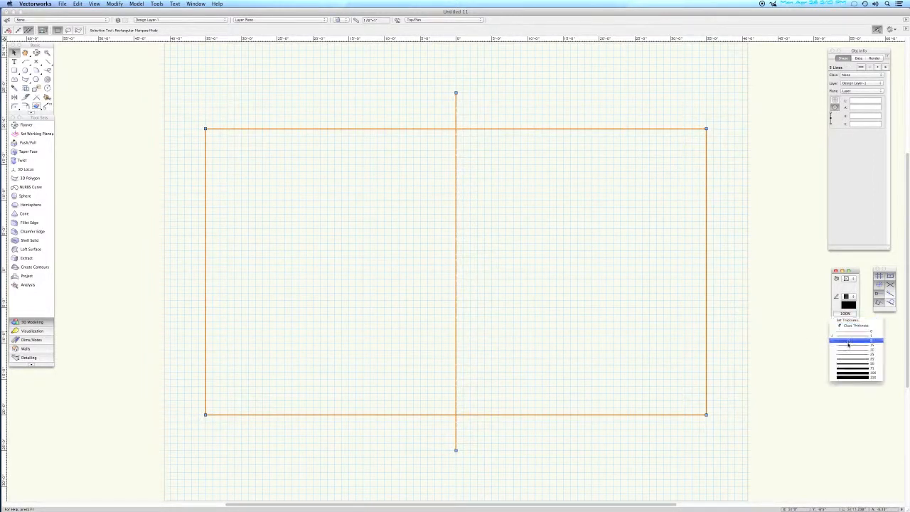
click(849, 342)
click(783, 333)
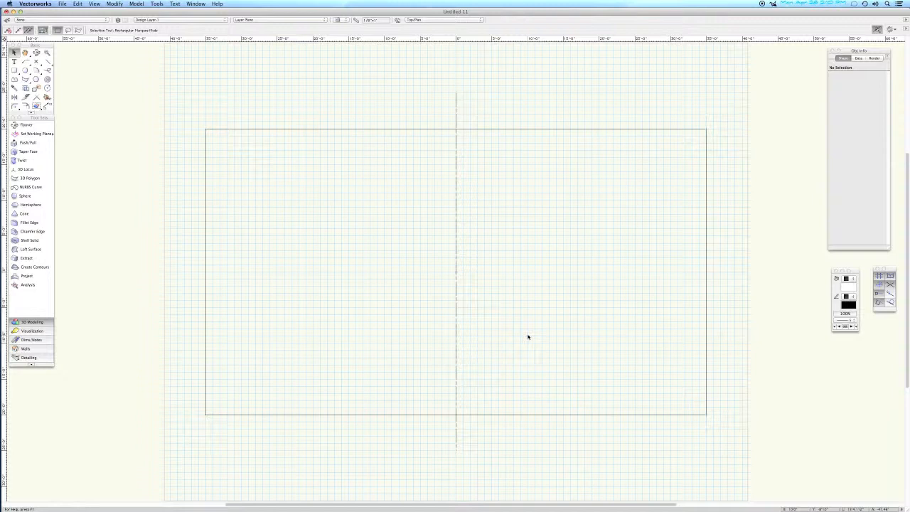
Draw a horizontal line 20'0" long to the right from the center line's intersection with the outline's bottom edge
key(2)
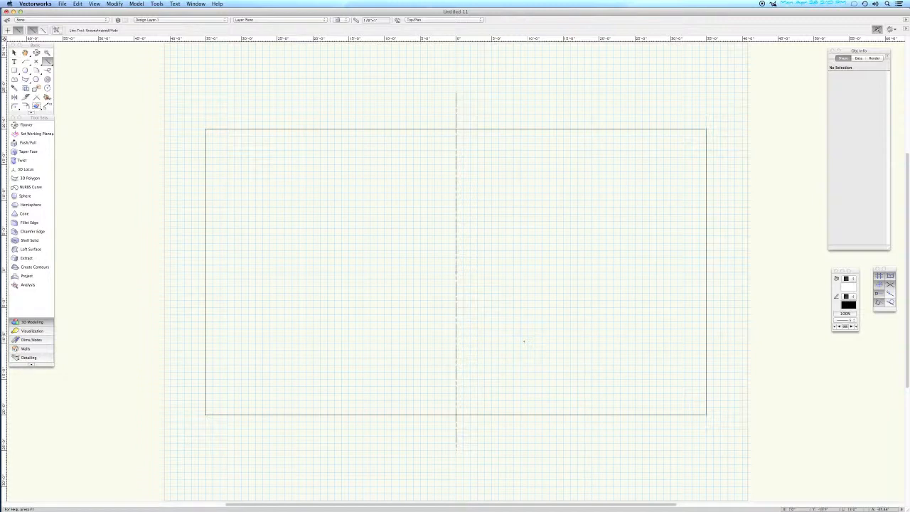
click(456, 415)
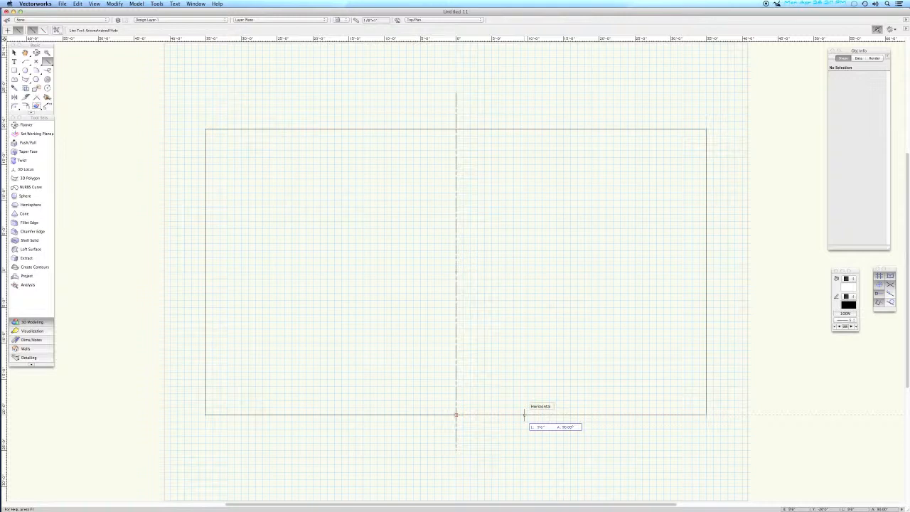
key(Tab)
text(80')
key(Tab)
key(Return)
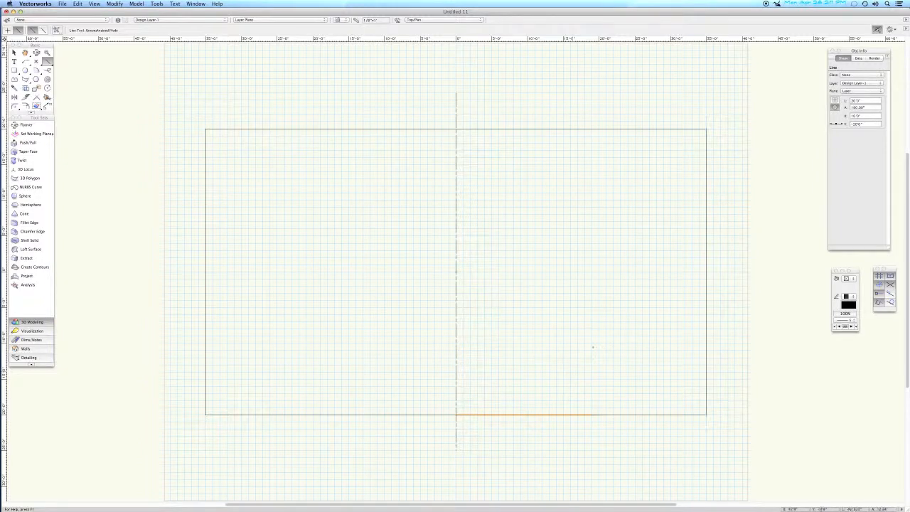
Extend the 20' horizontal line to 40'0" from its right end and set its reference point back to the center
click(832, 126)
click(842, 125)
click(867, 101)
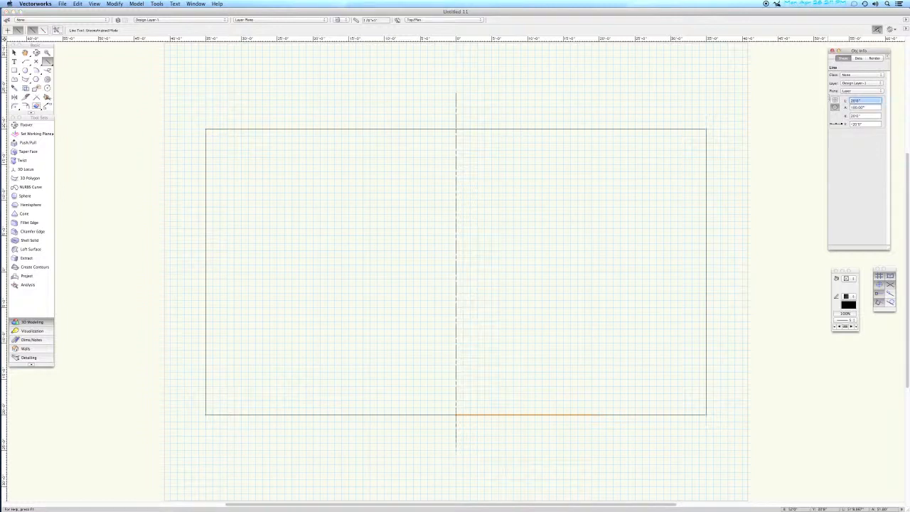
text(40)
key(Return)
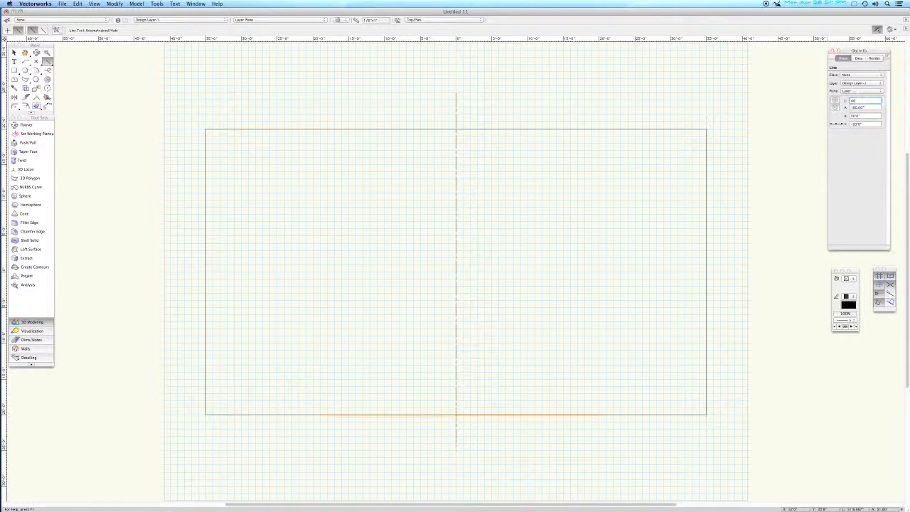
click(837, 124)
Draw a vertical line 3'0" long downward from the midpoint of the outline's bottom edge
click(456, 414)
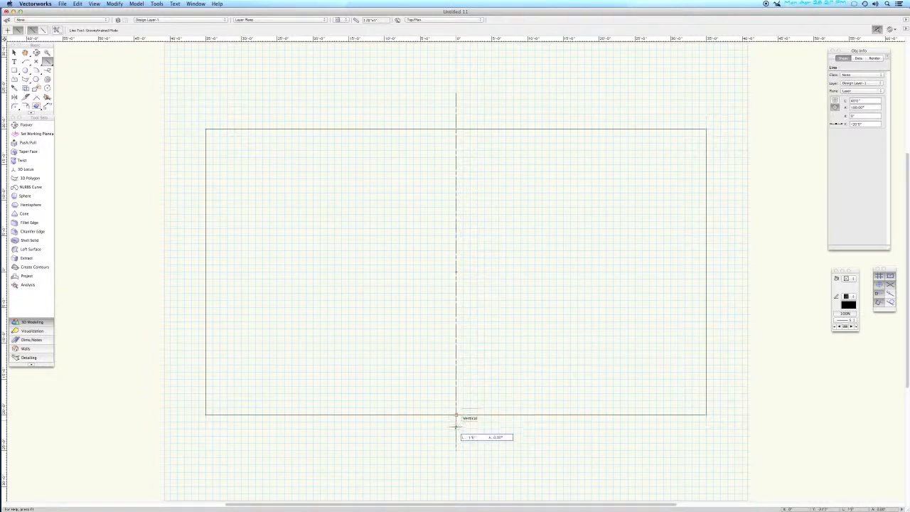
text(60)
key(Return)
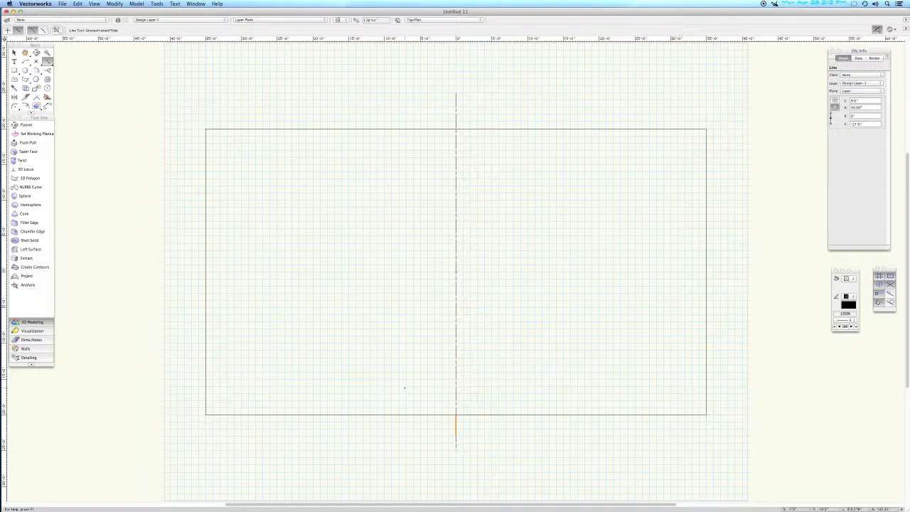
Draw an unfilled three-point arc from the 40' line's left endpoint through the 3' line's lower end to the 40' line's right endpoint
click(35, 71)
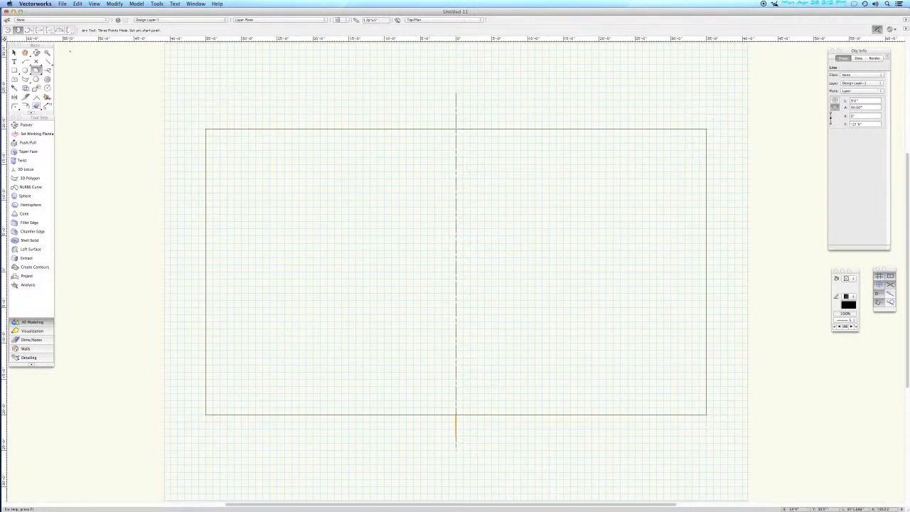
click(50, 31)
click(29, 31)
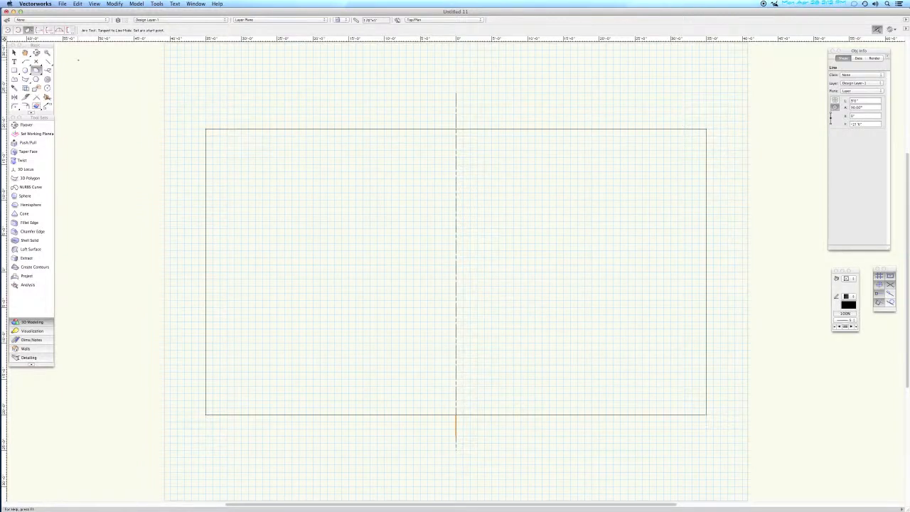
key(u)
key(u)
key(u)
key(u)
key(u)
key(u)
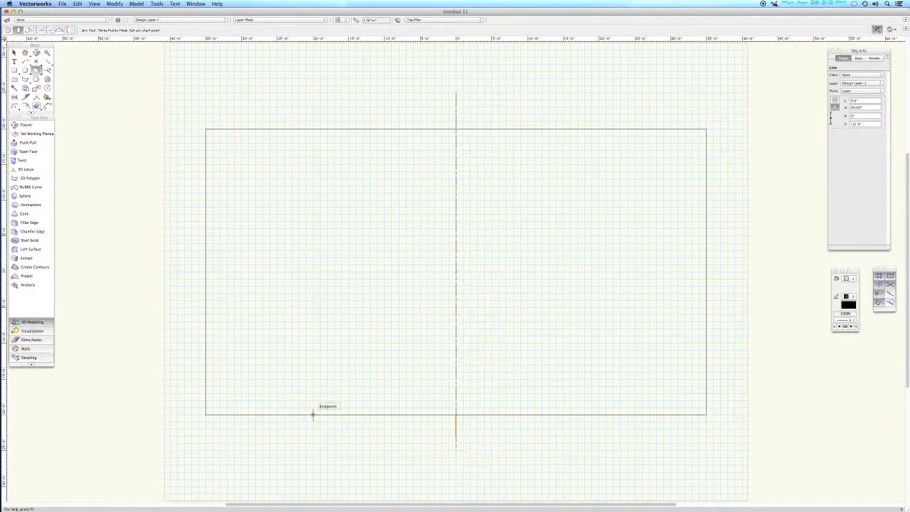
click(313, 414)
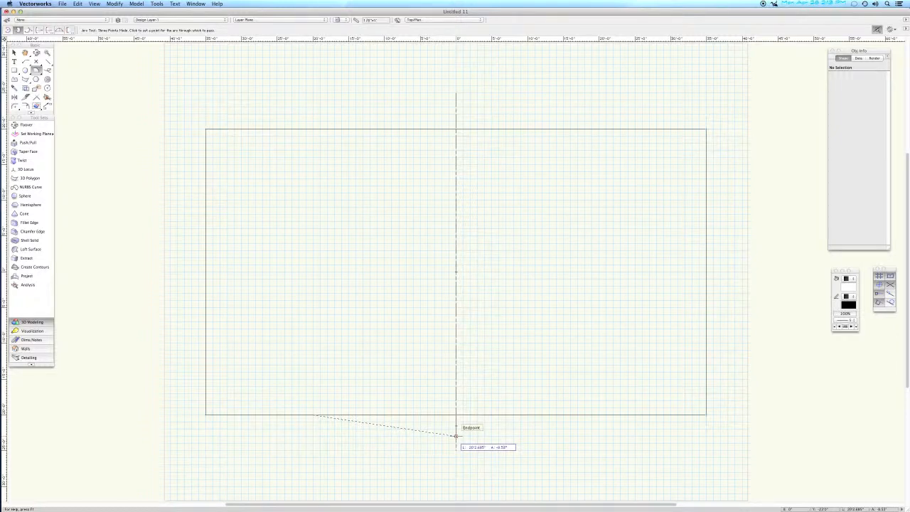
click(456, 436)
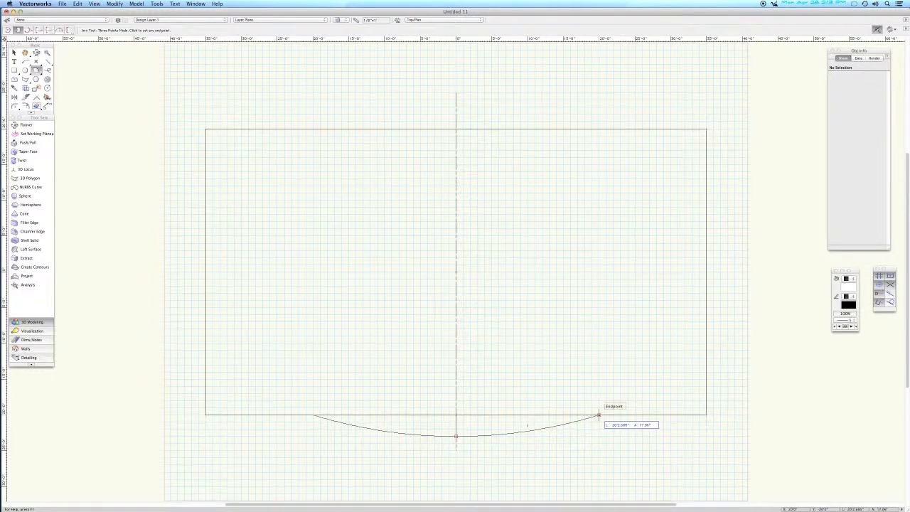
click(599, 414)
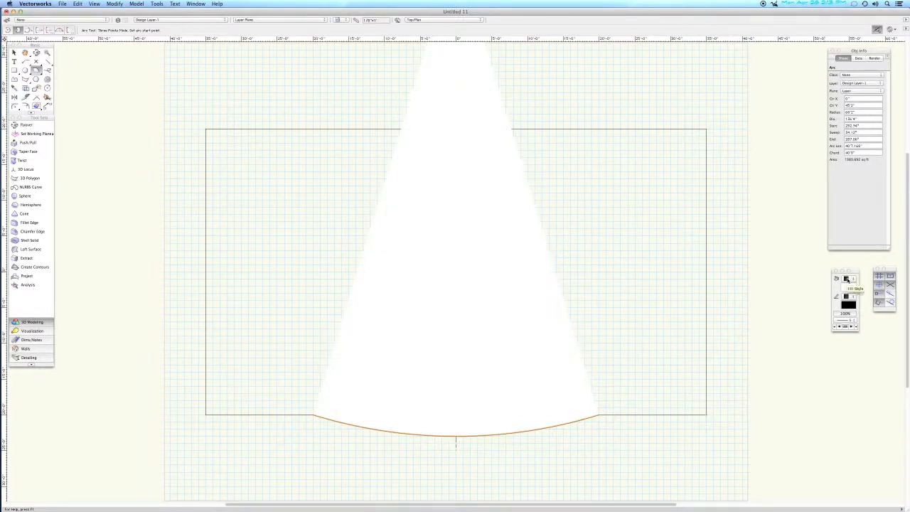
click(848, 279)
click(849, 274)
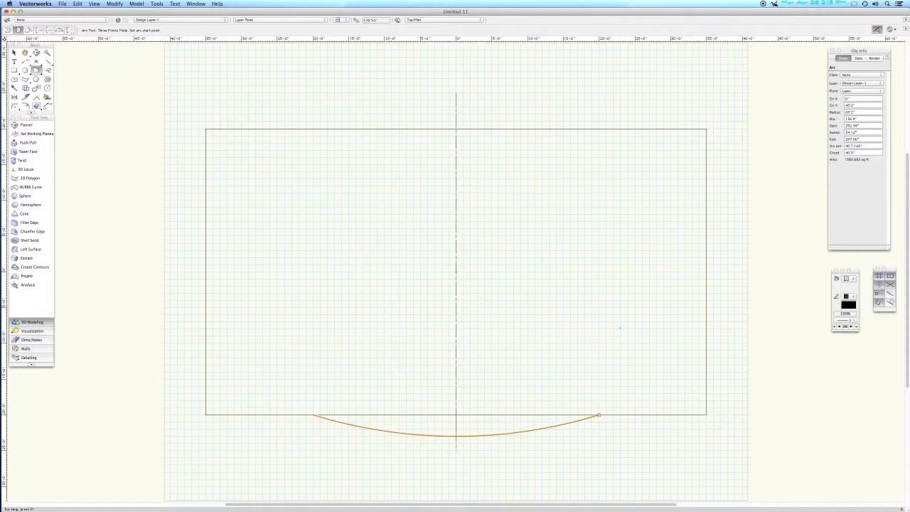
Delete the 40' horizontal and 3' vertical construction lines used for the arc
key(x)
click(508, 404)
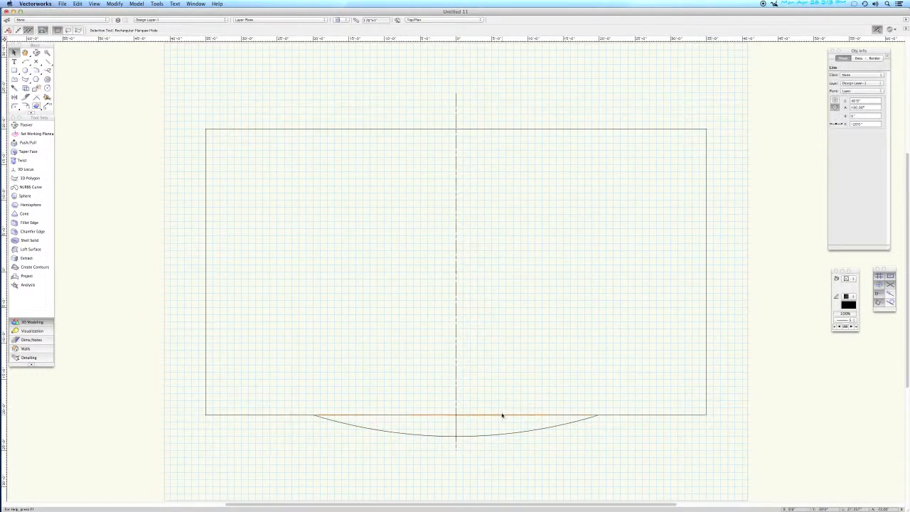
click(456, 426)
key(Delete)
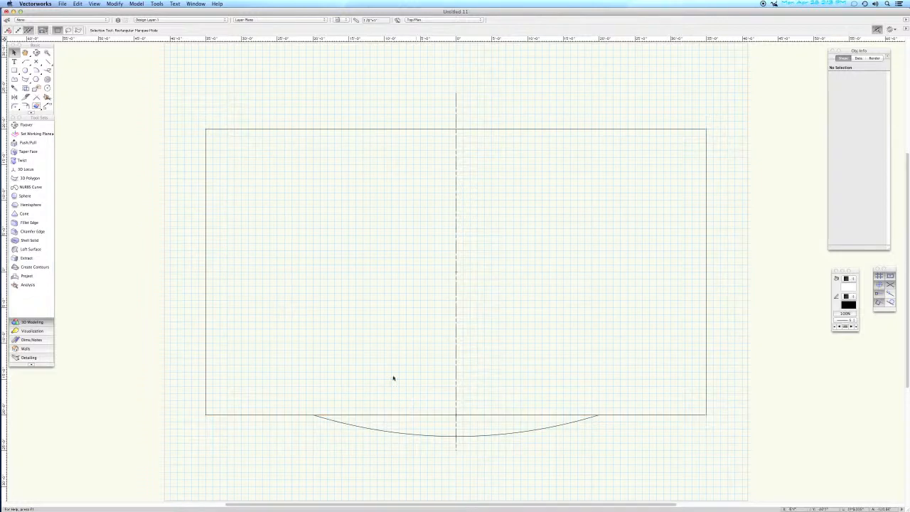
Trim away the outline's bottom edge between the arc's endpoints on both sides of the center line
click(46, 98)
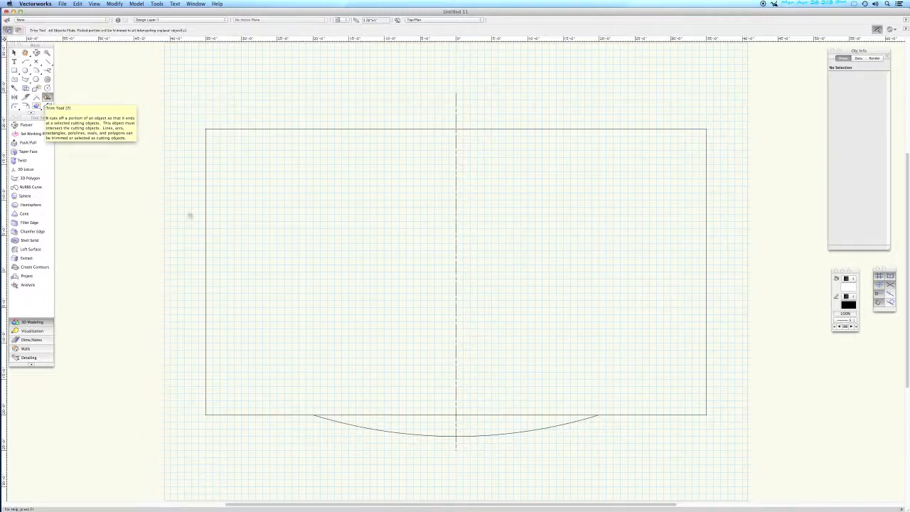
click(404, 416)
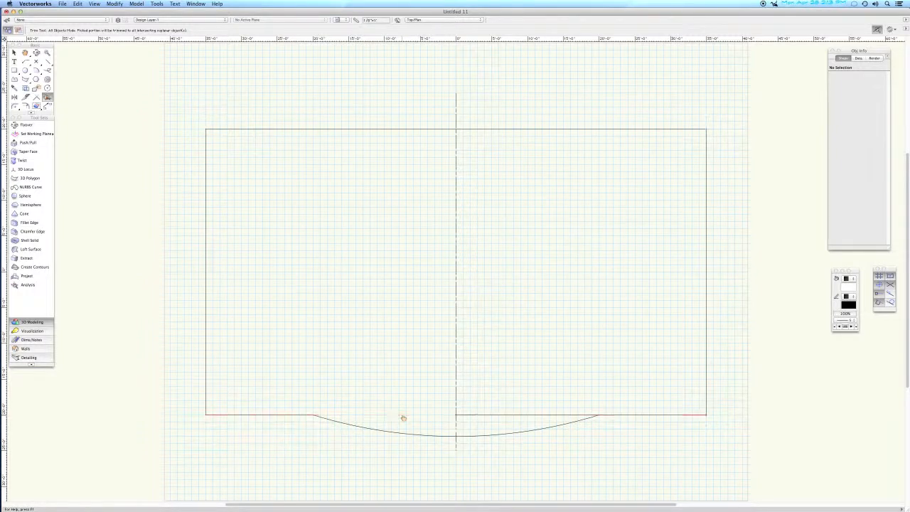
click(475, 415)
key(x)
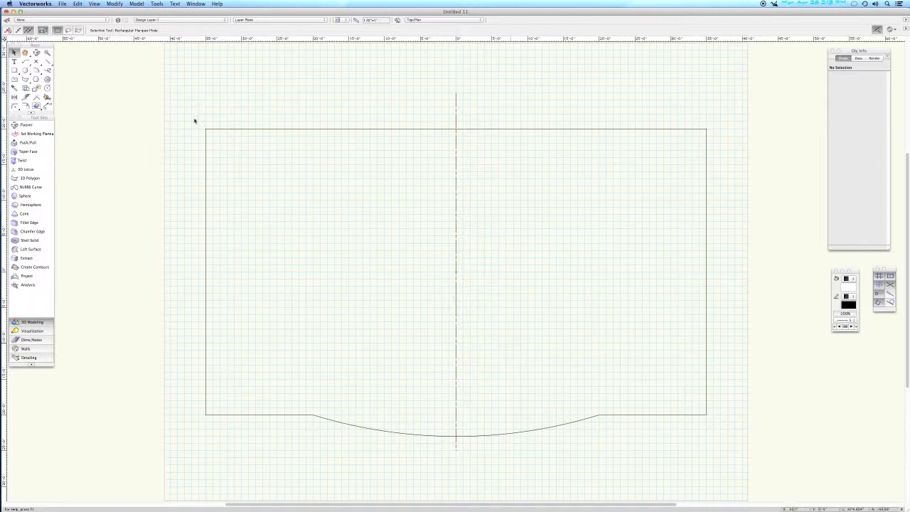
Set the full outline, including the curved front edge, to the next heavier line thickness, leaving the center line as is
drag(194, 121, 730, 441)
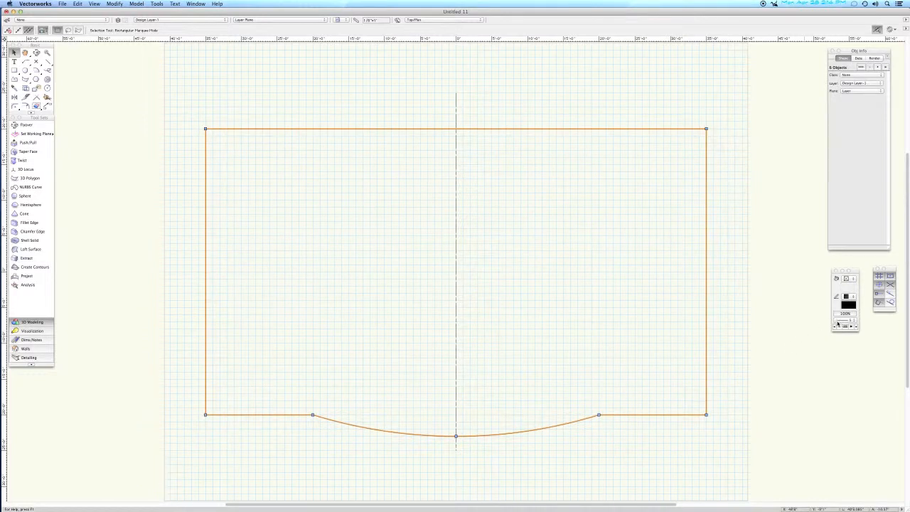
click(837, 325)
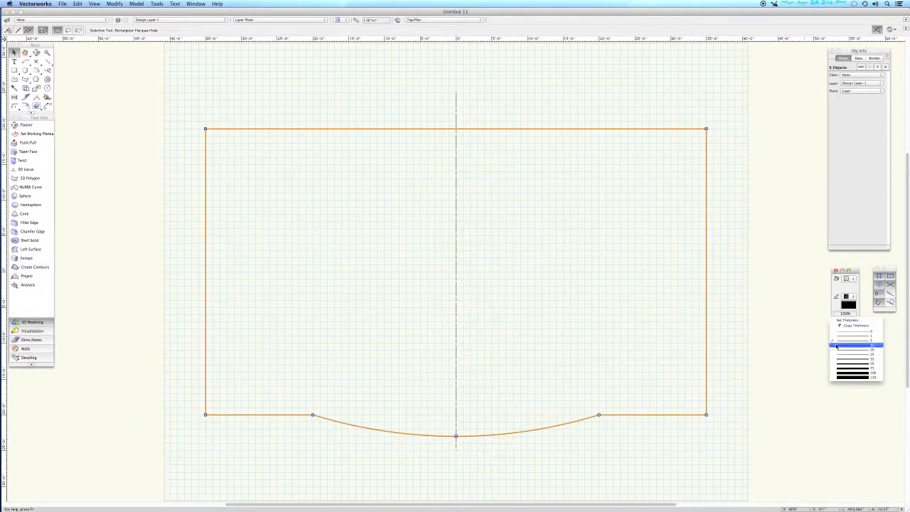
click(837, 346)
click(498, 419)
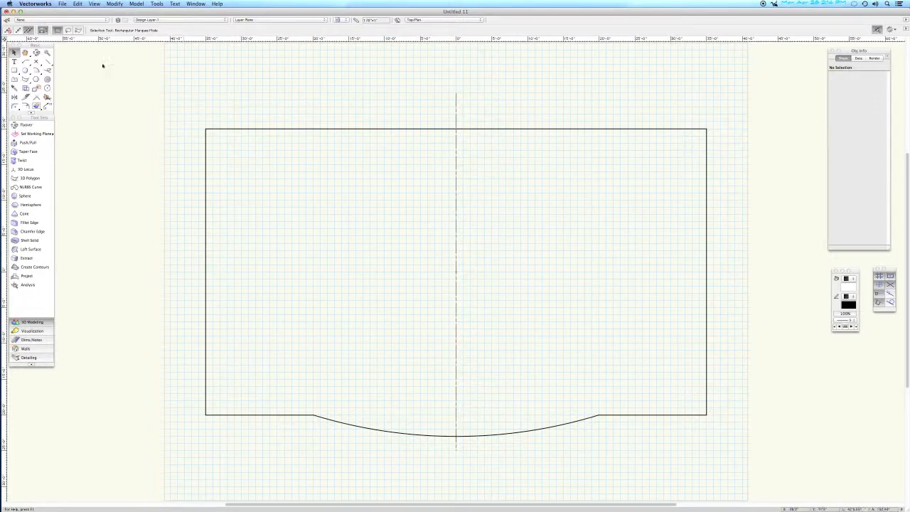
Compare the line weights of the arc and center line up close where they cross, and return to the full-page view
click(48, 54)
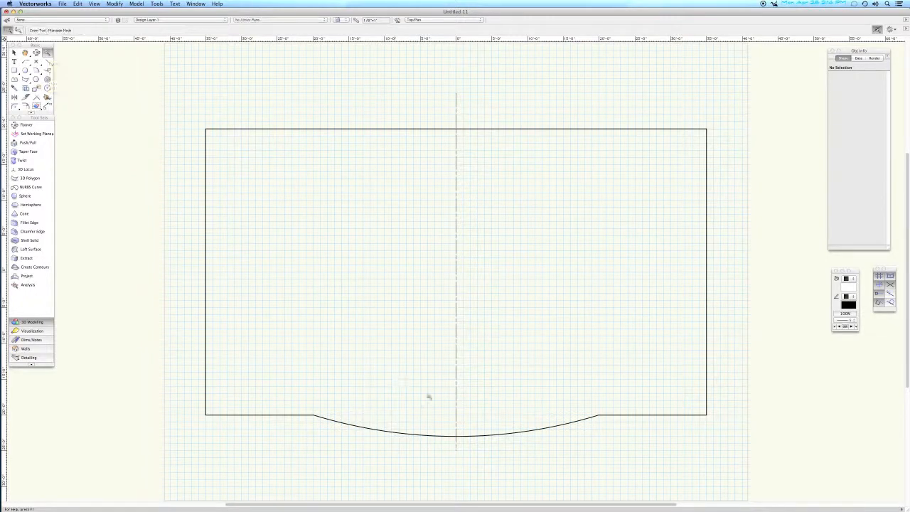
drag(429, 395, 486, 457)
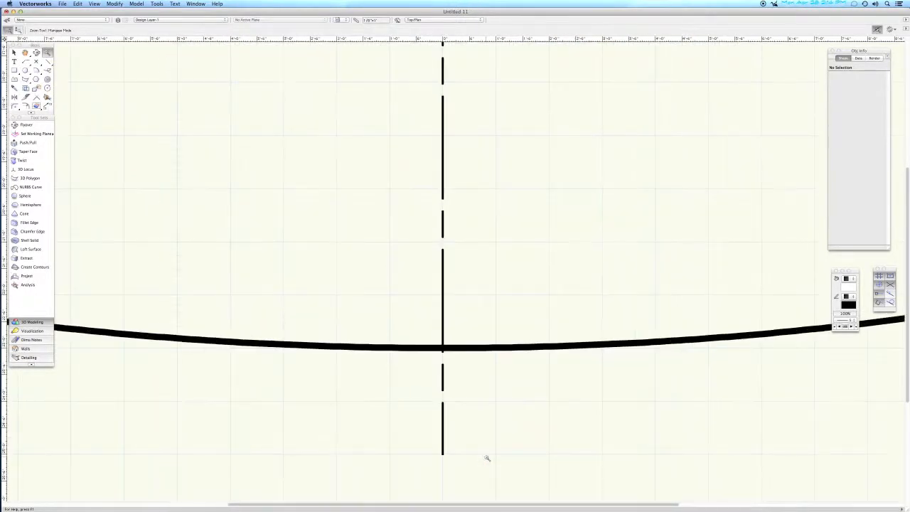
key(x)
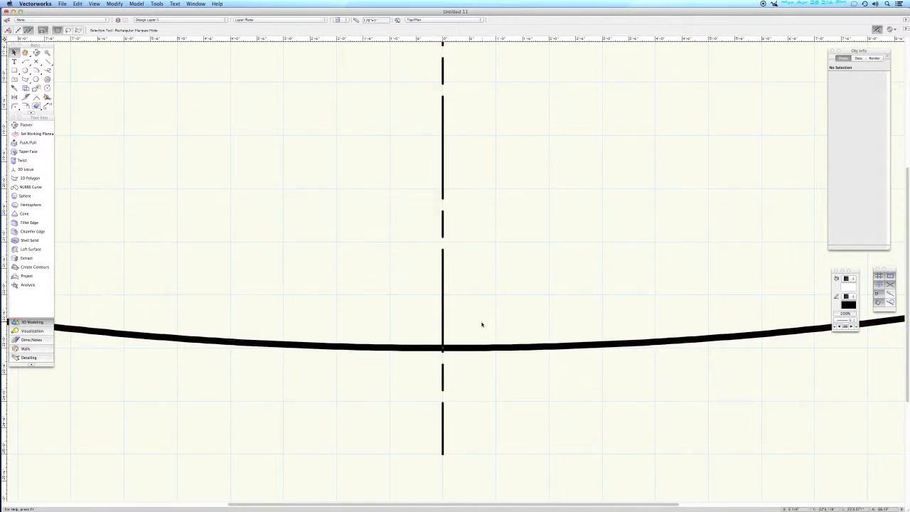
key(super+4)
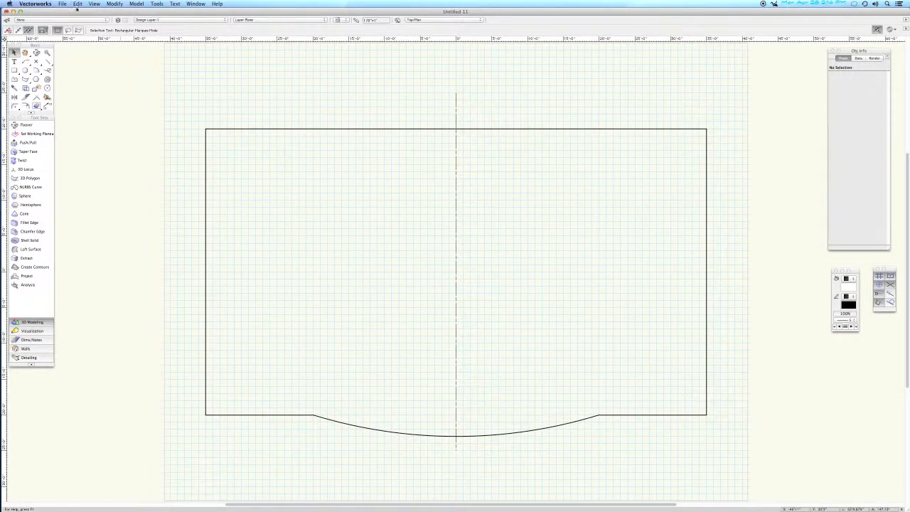
Review the Edit and Display preferences, checking that the Zoom line thickness option is enabled
click(63, 5)
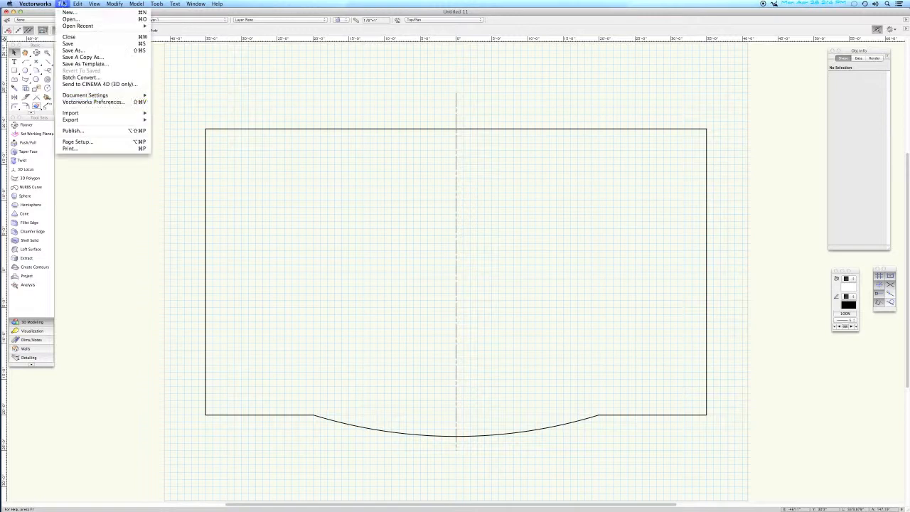
click(70, 103)
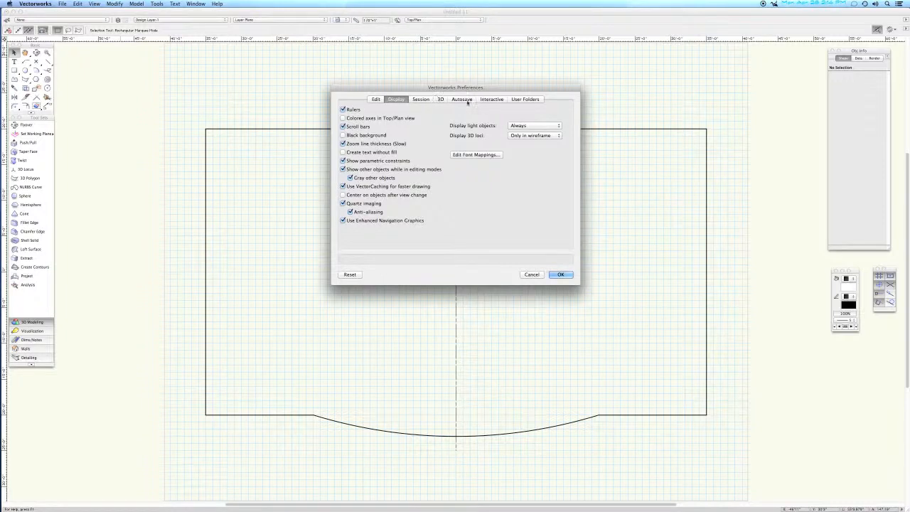
click(375, 100)
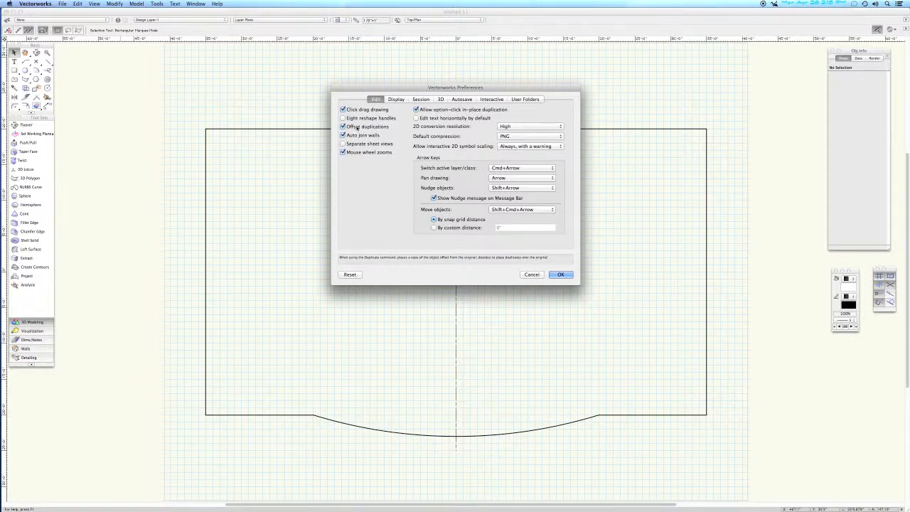
click(396, 100)
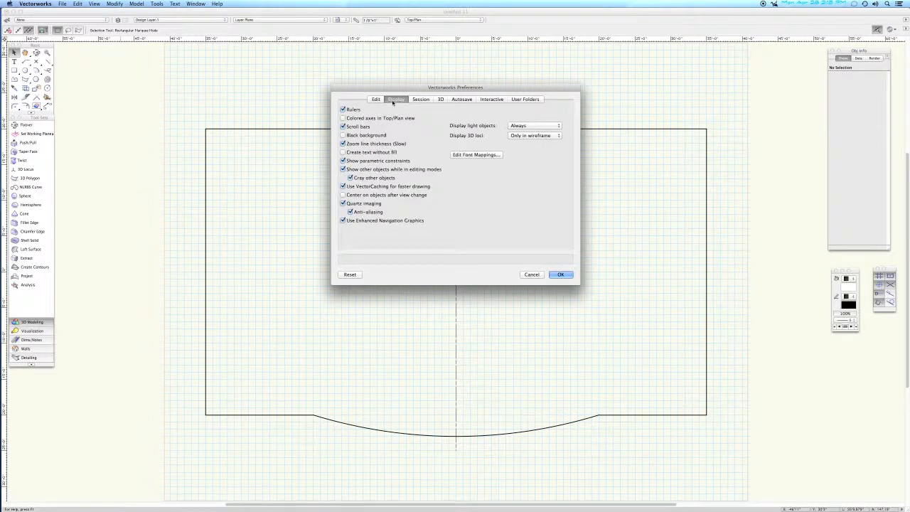
click(379, 145)
click(379, 145)
click(561, 275)
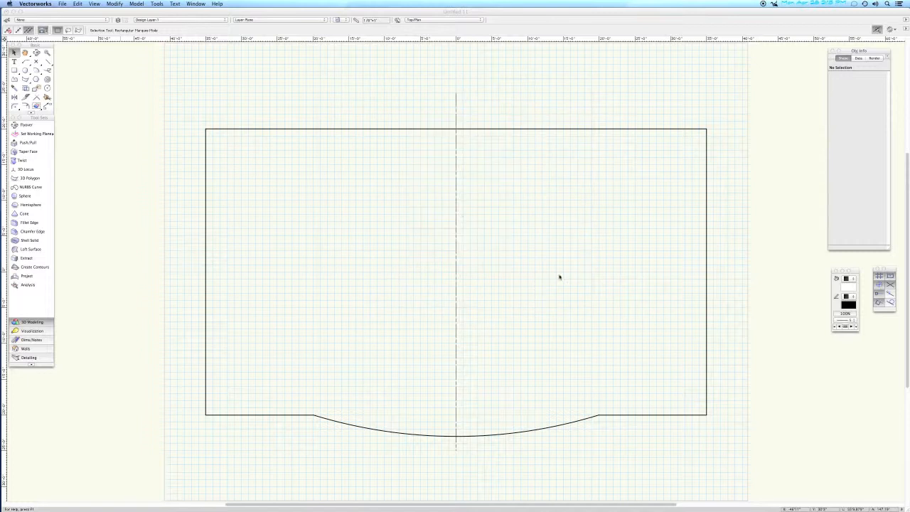
Turn off Associate dimensions in the document preferences
click(63, 3)
mouse_move(92, 97)
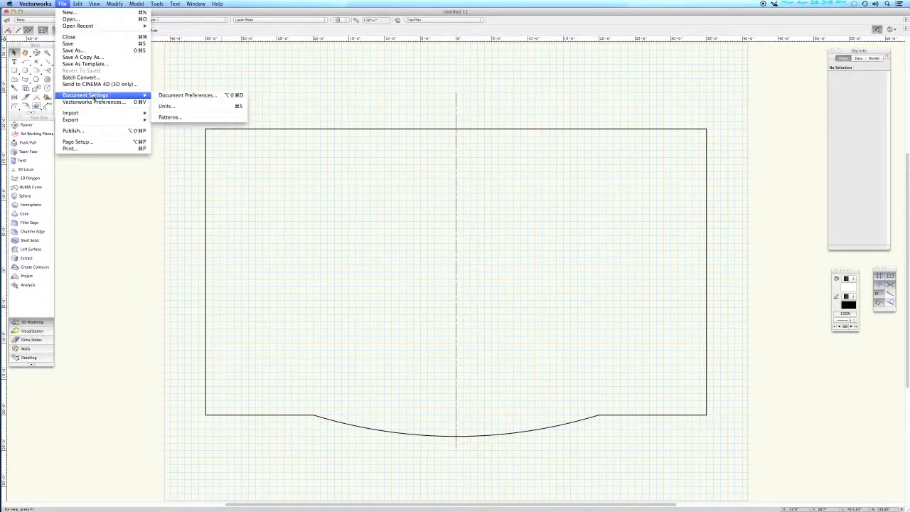
click(175, 96)
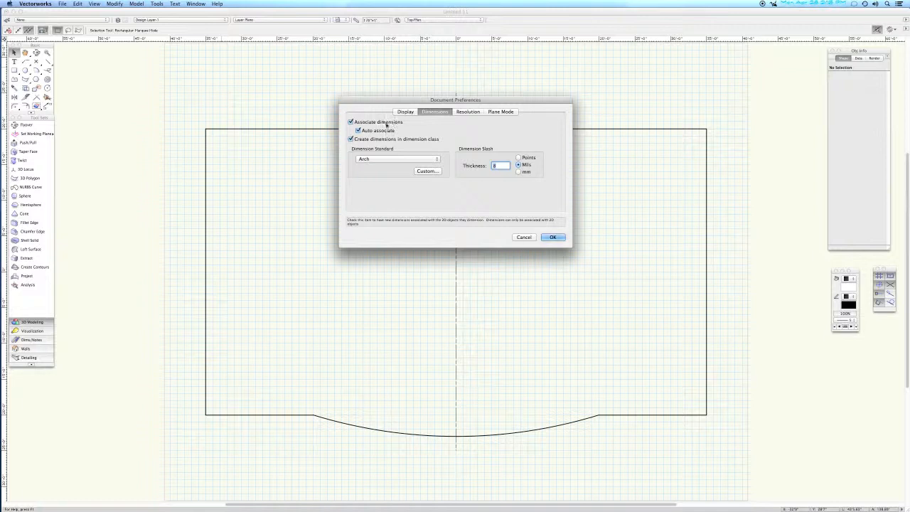
click(387, 125)
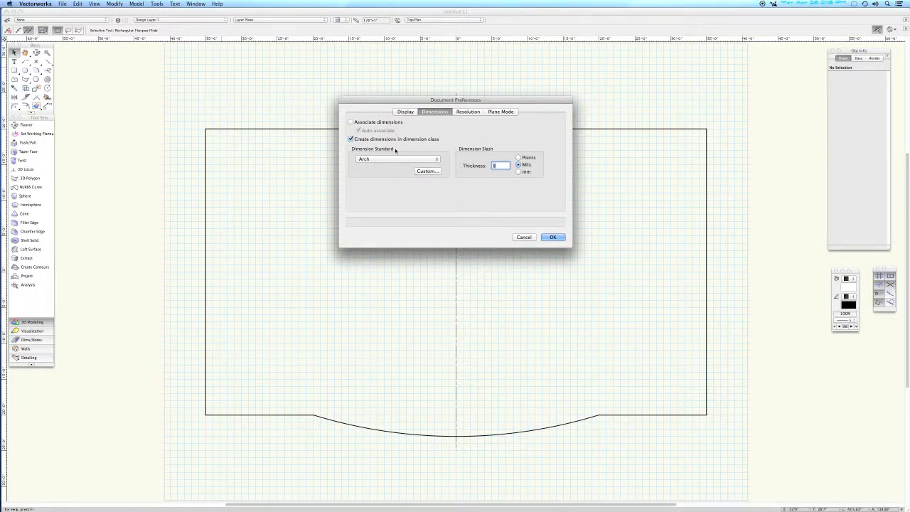
Create a custom dimension standard named "no offset" and set its first linear dimension distance to 0
click(396, 160)
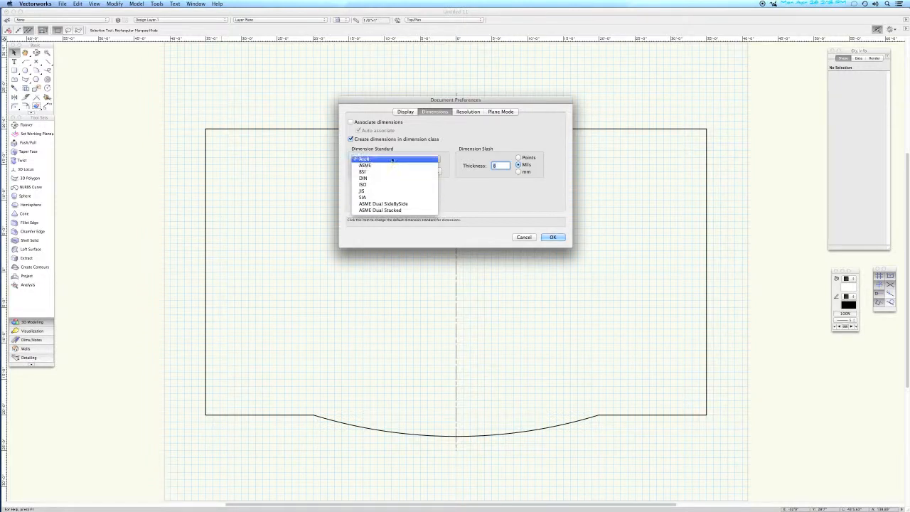
click(392, 160)
click(422, 173)
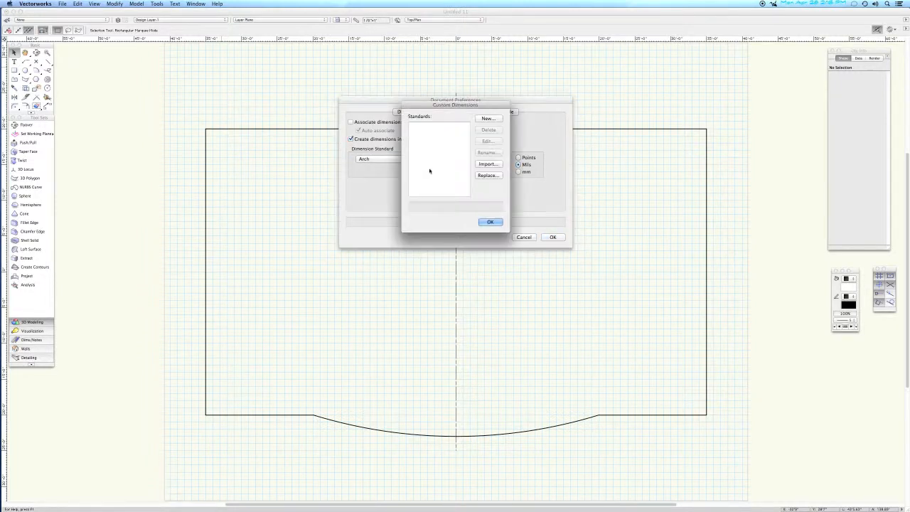
click(487, 119)
text(no offset)
key(Return)
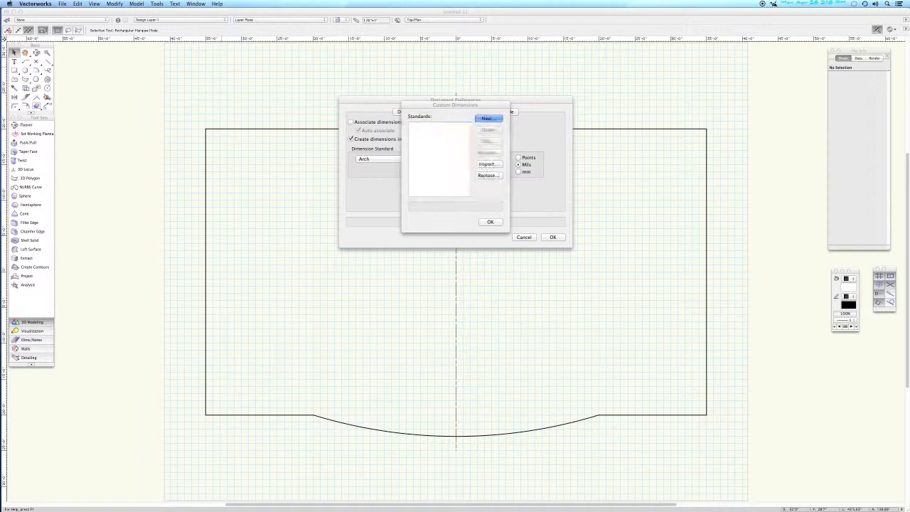
click(495, 141)
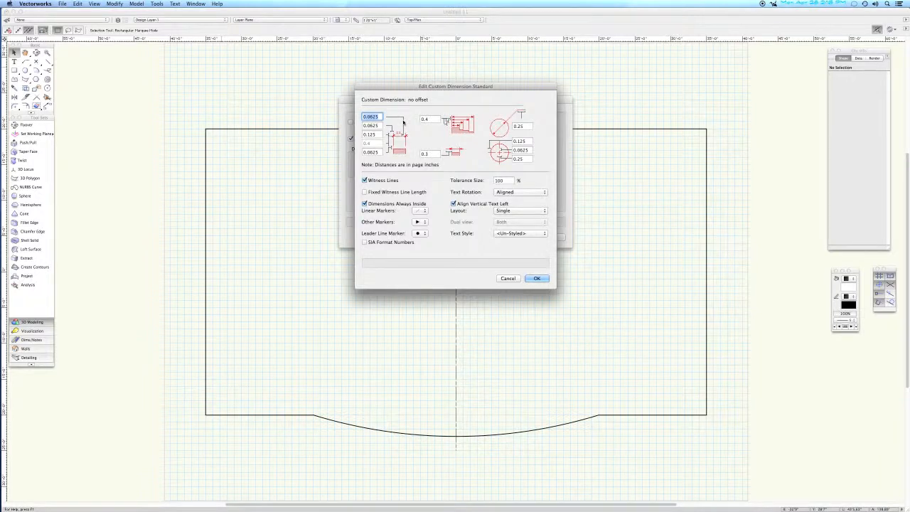
text(0)
key(Return)
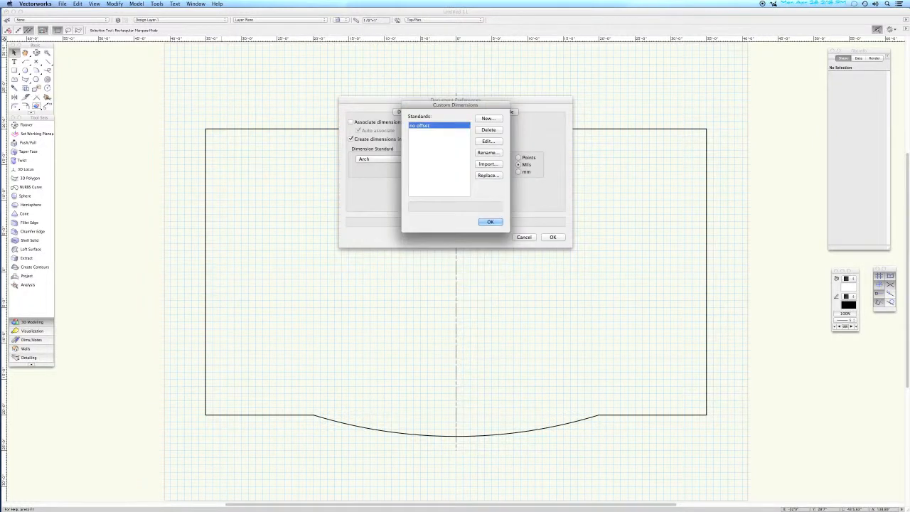
key(Return)
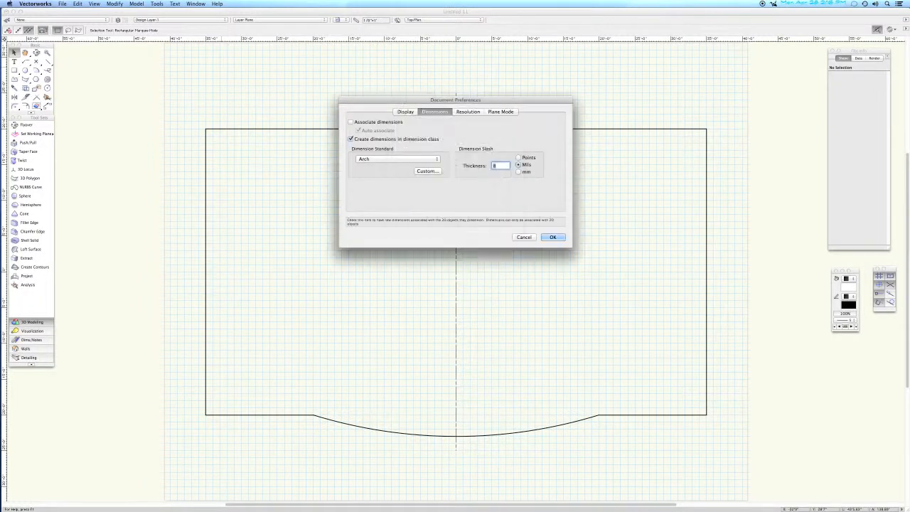
Make "no offset" the document's dimension standard and apply the document preferences
click(397, 159)
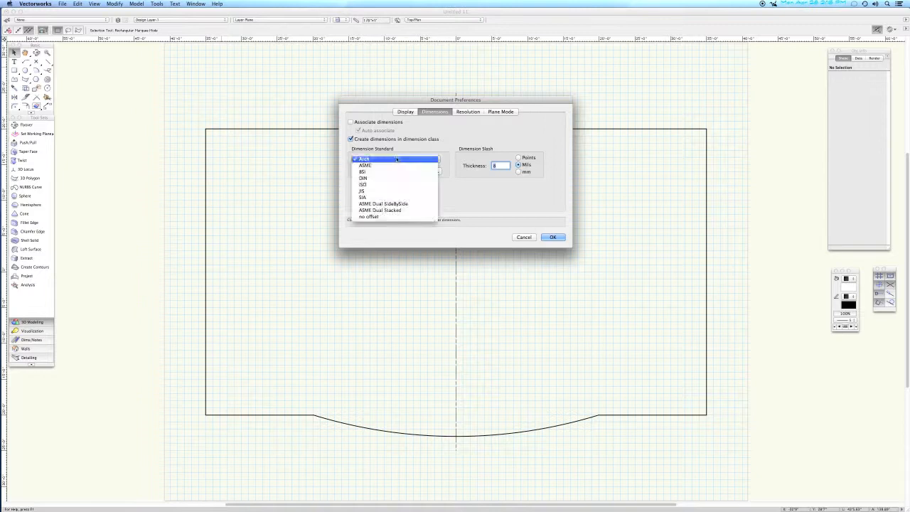
click(384, 216)
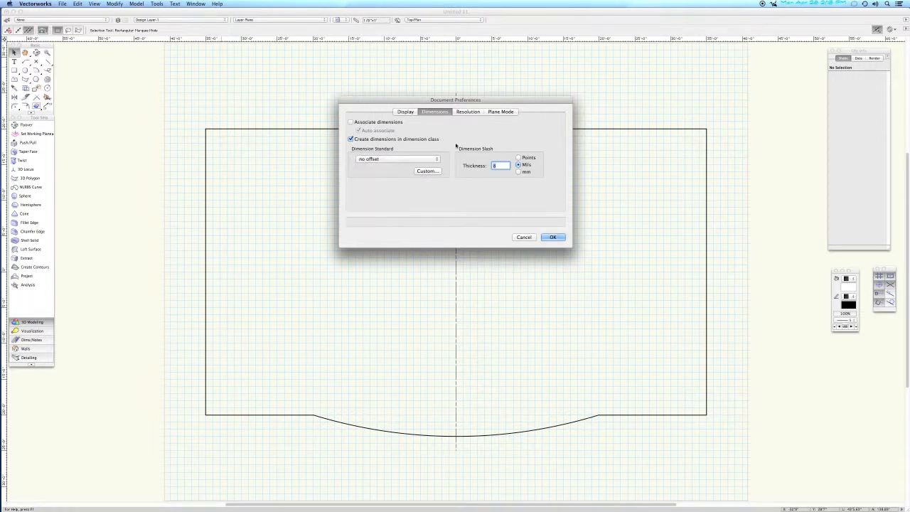
click(552, 237)
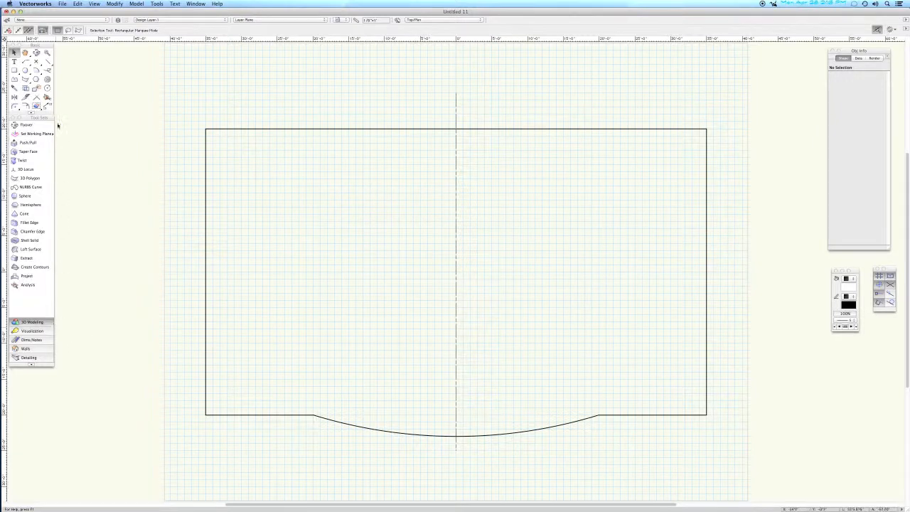
Add a constrained linear dimension across the outline's full width, placed above its top edge
click(33, 341)
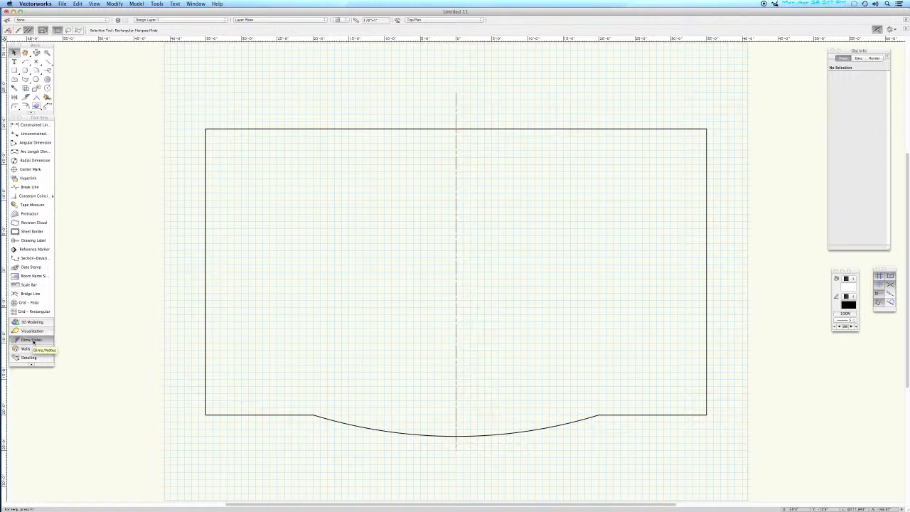
click(26, 128)
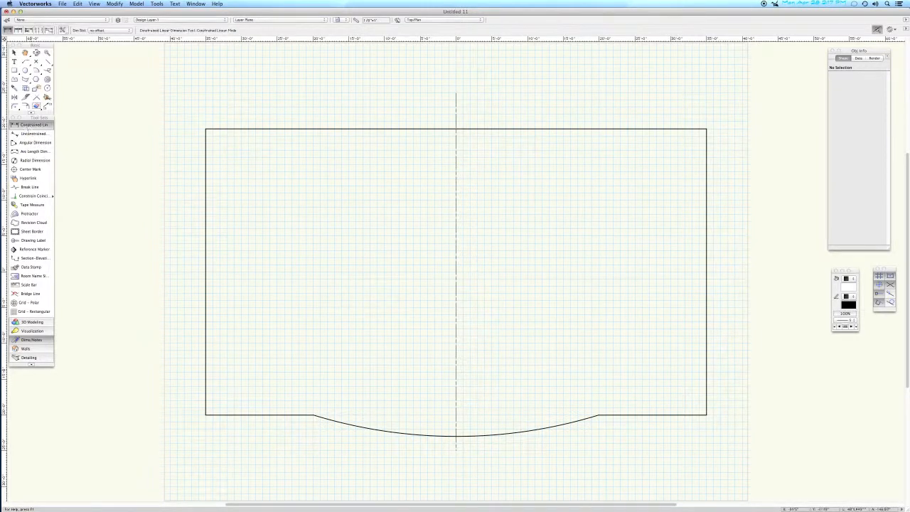
click(206, 129)
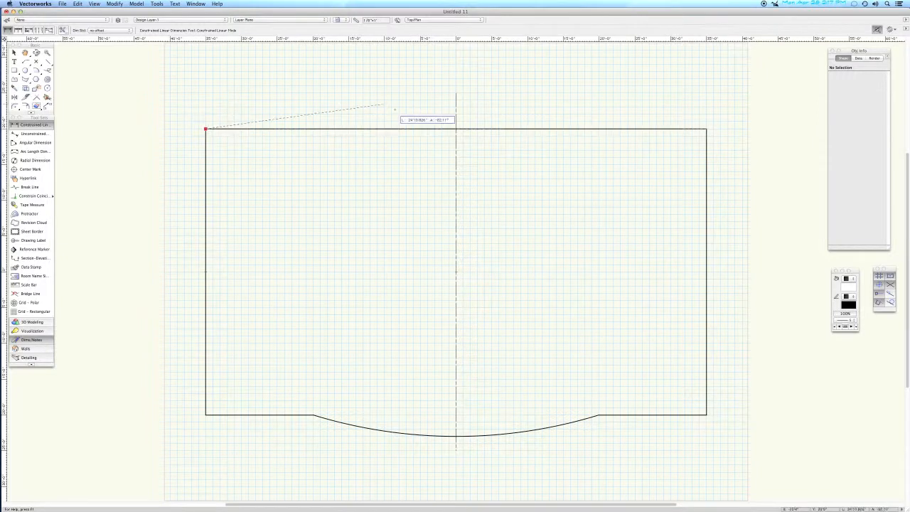
click(706, 128)
click(706, 100)
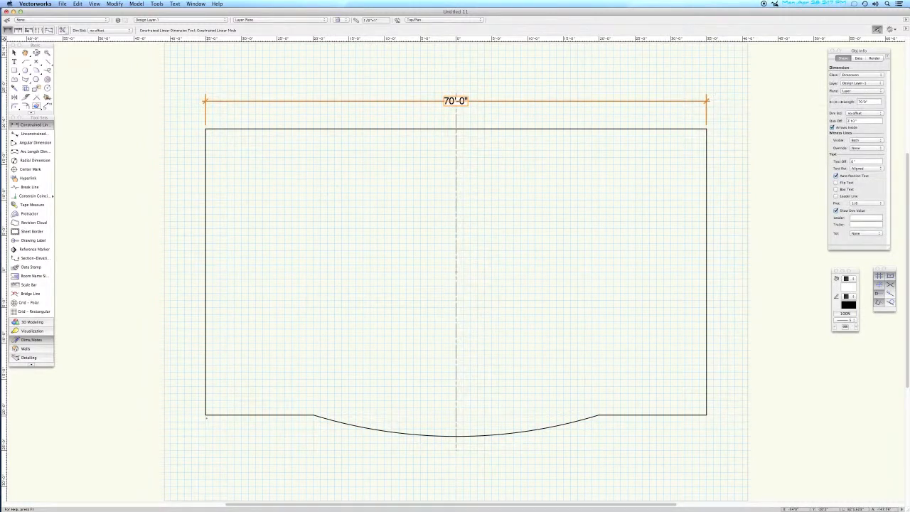
Dimension the outline's depth along its left edge, with the dimension line placed outside the outline
click(206, 415)
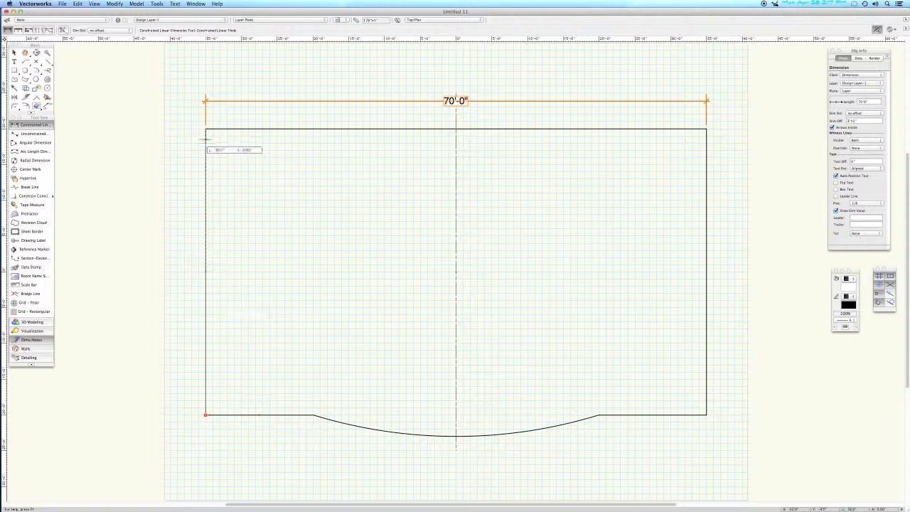
click(205, 128)
click(180, 129)
key(x)
key(x)
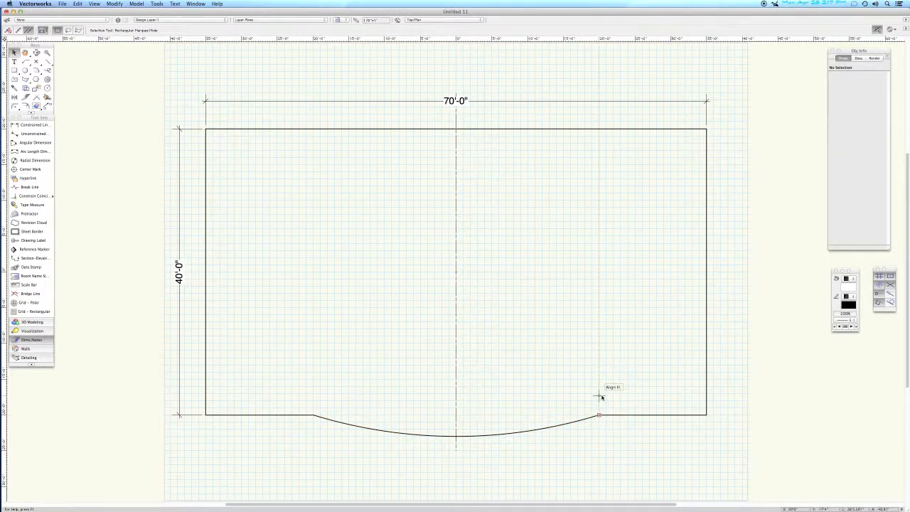
Draw a 15'0" by 2'0" rectangle inside the outline's lower right corner, starting from the arc's right endpoint
key(4)
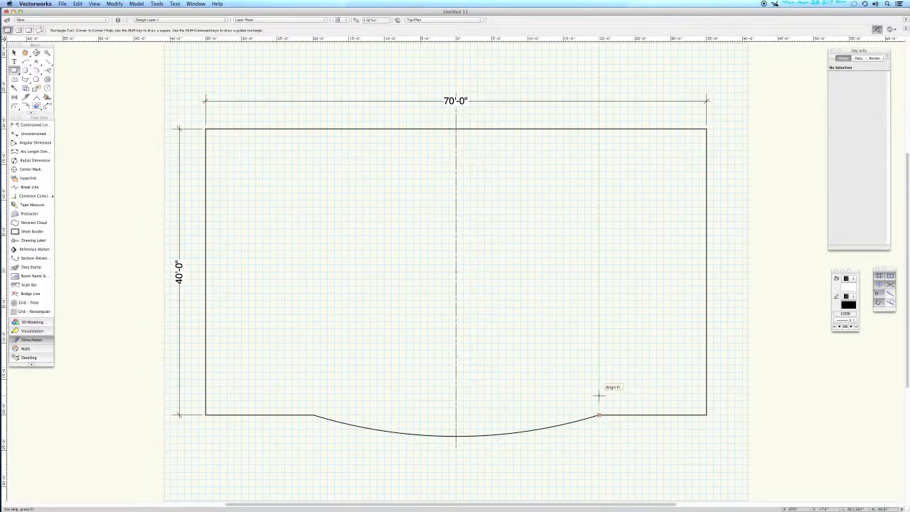
click(599, 414)
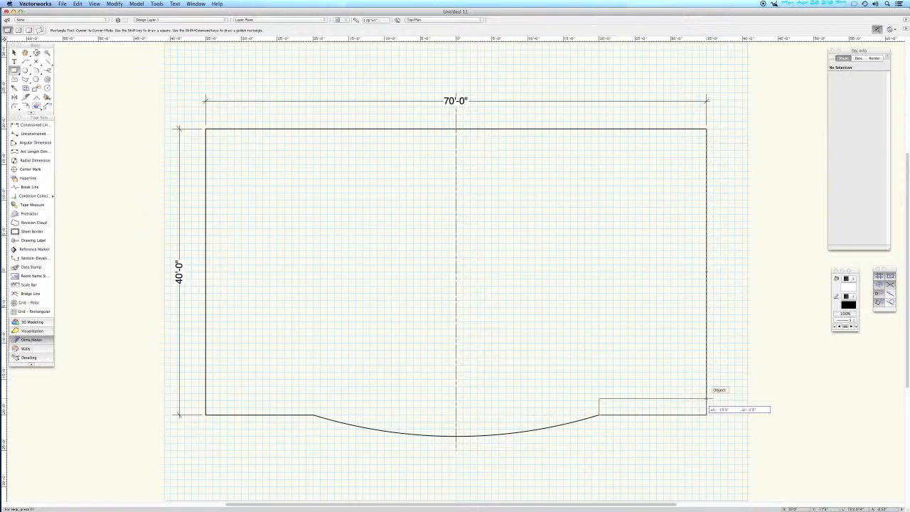
key(Tab)
key(Tab)
text(2)
key(Return)
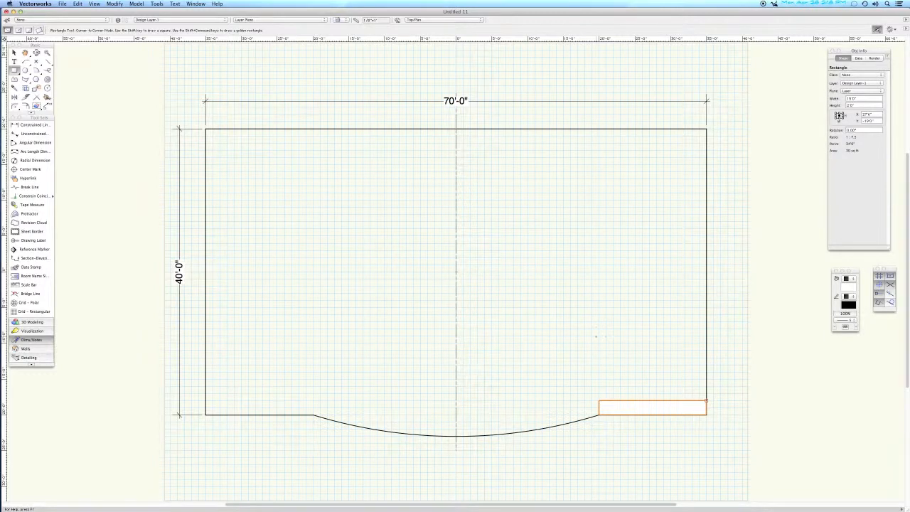
Move the 15'0" by 2'0" rectangle up from the front edge with an X offset of 0" and a Y offset of 2'0"
key(x)
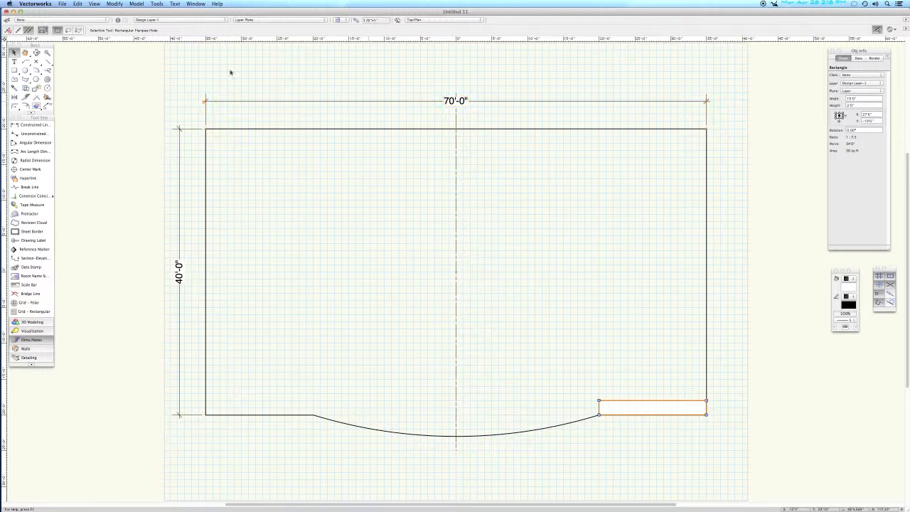
click(116, 4)
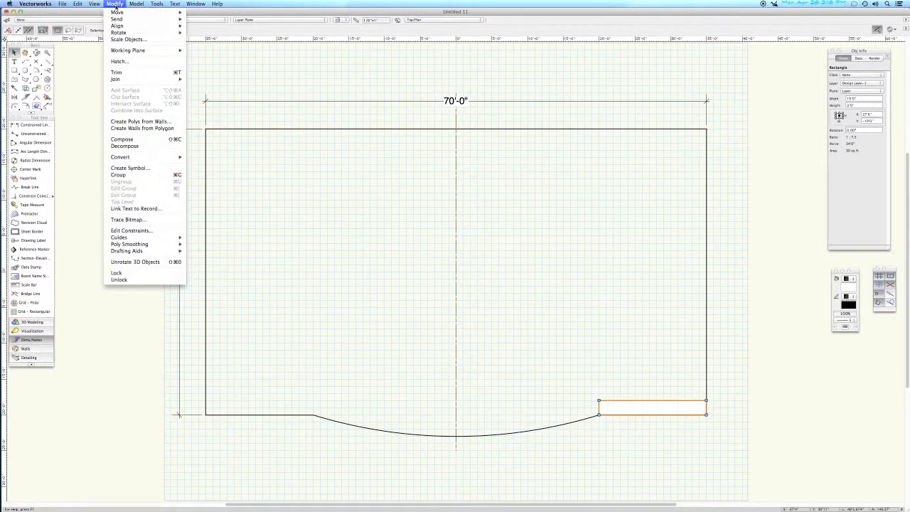
mouse_move(116, 13)
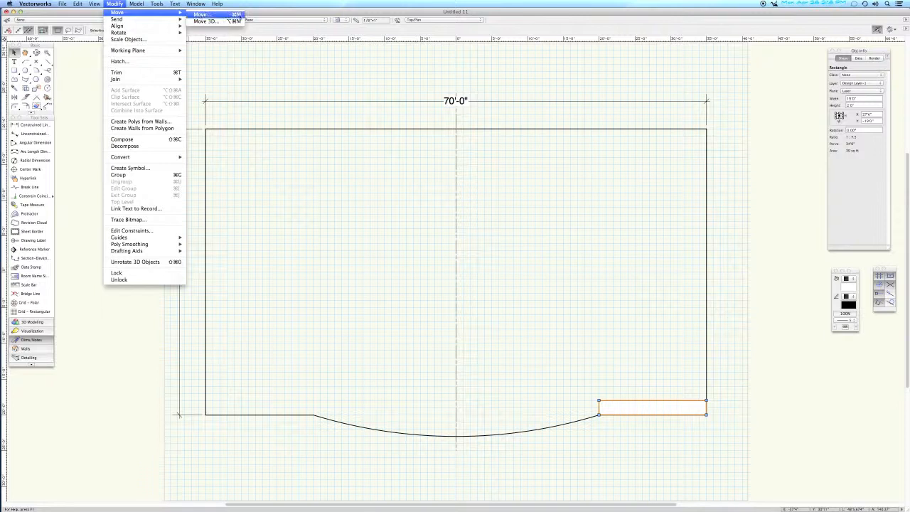
click(240, 15)
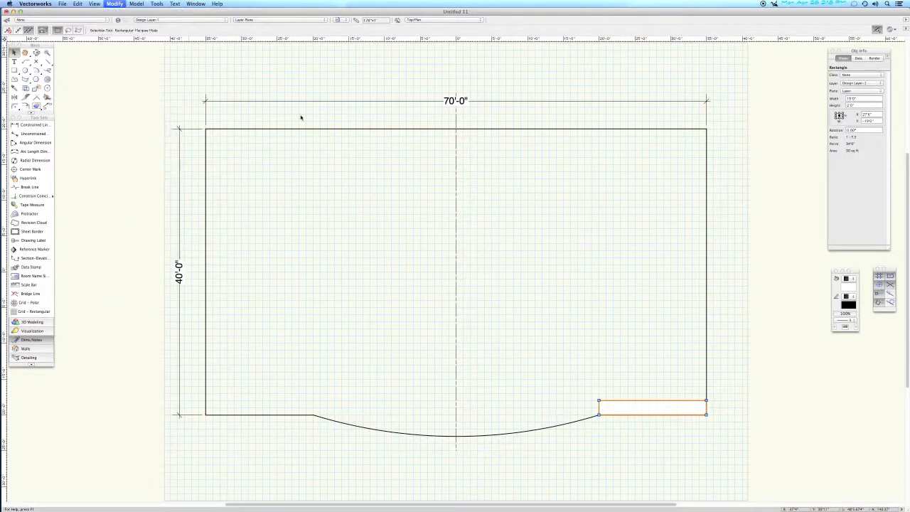
key(Tab)
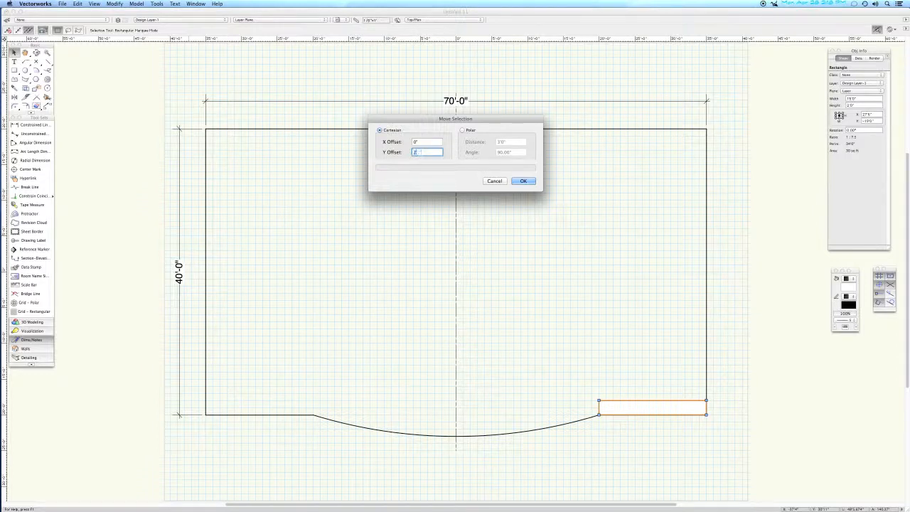
key(Return)
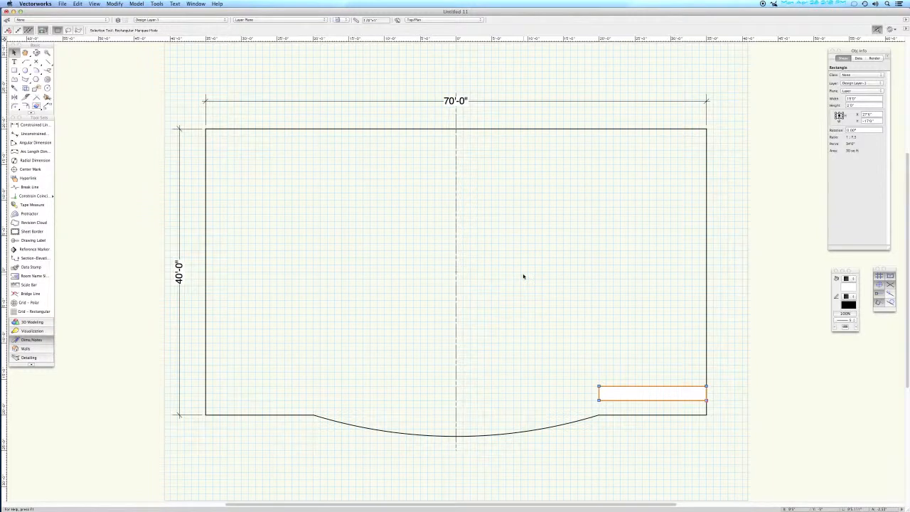
key(super+m)
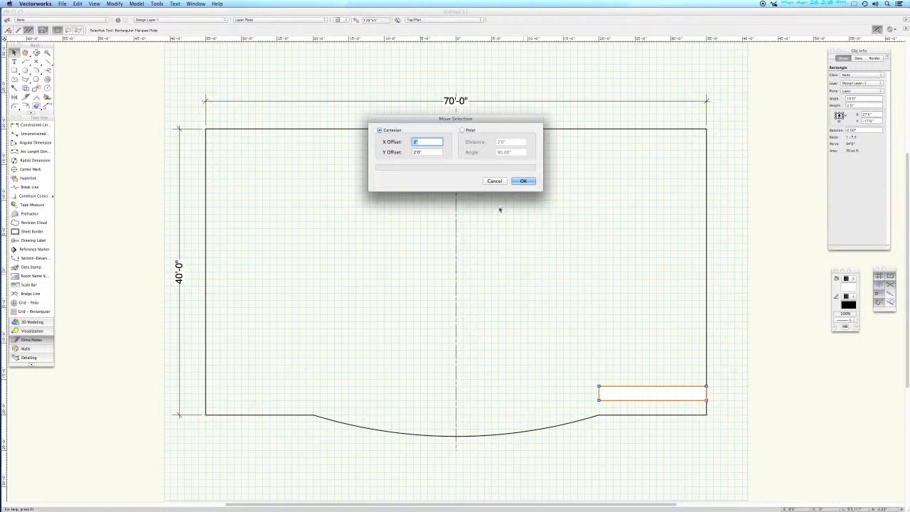
click(495, 181)
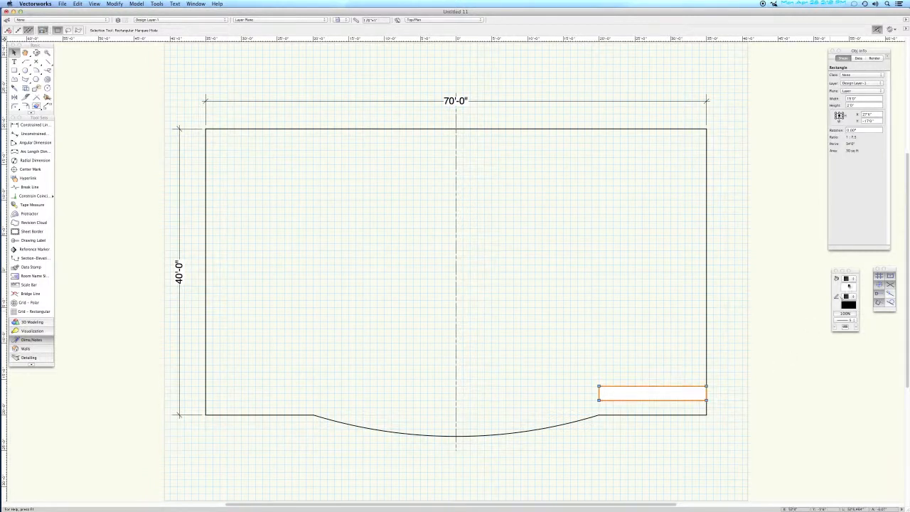
Try a solid black fill on the rectangle and return its fill to white
click(848, 289)
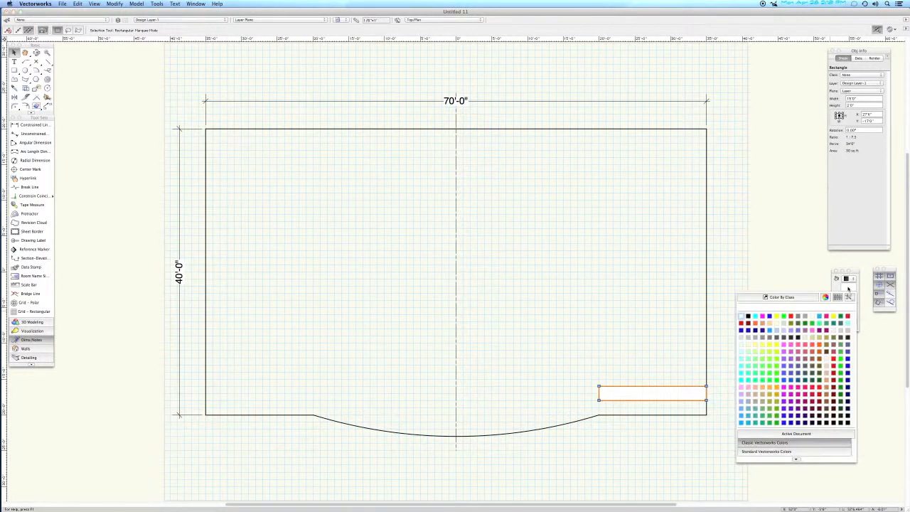
click(748, 319)
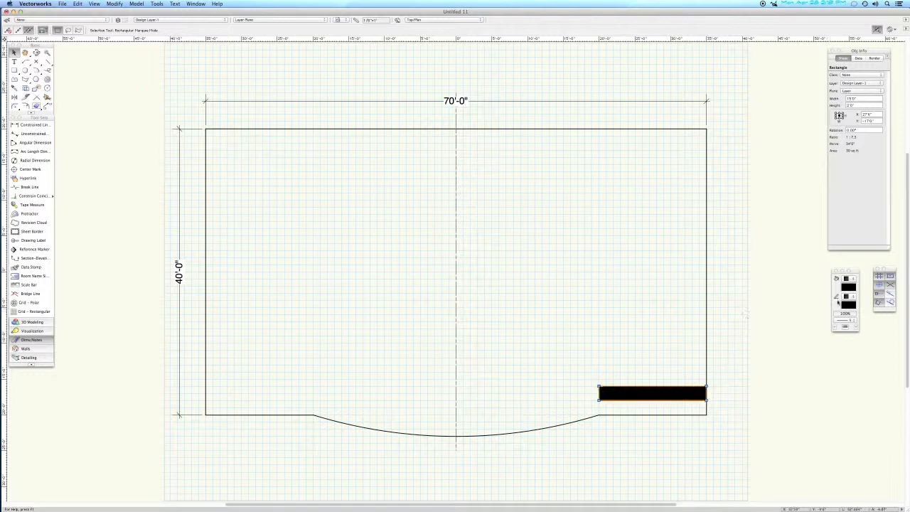
click(855, 288)
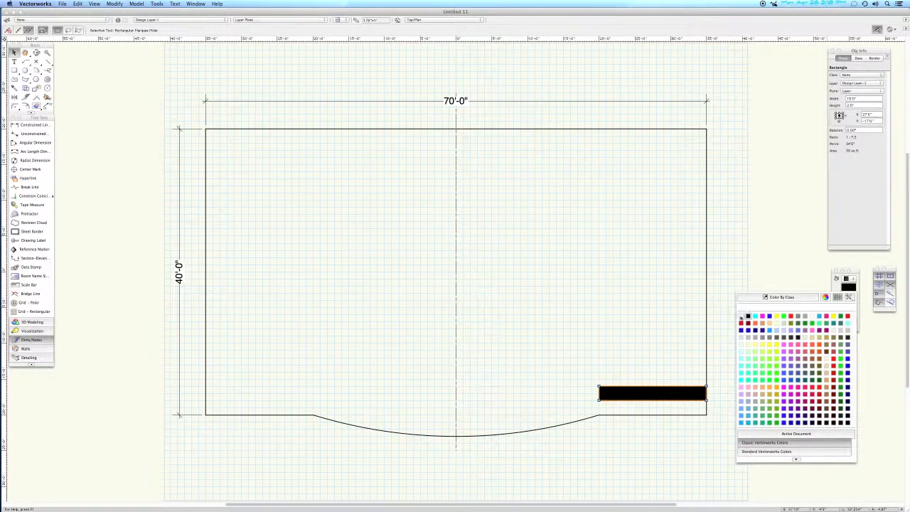
click(744, 316)
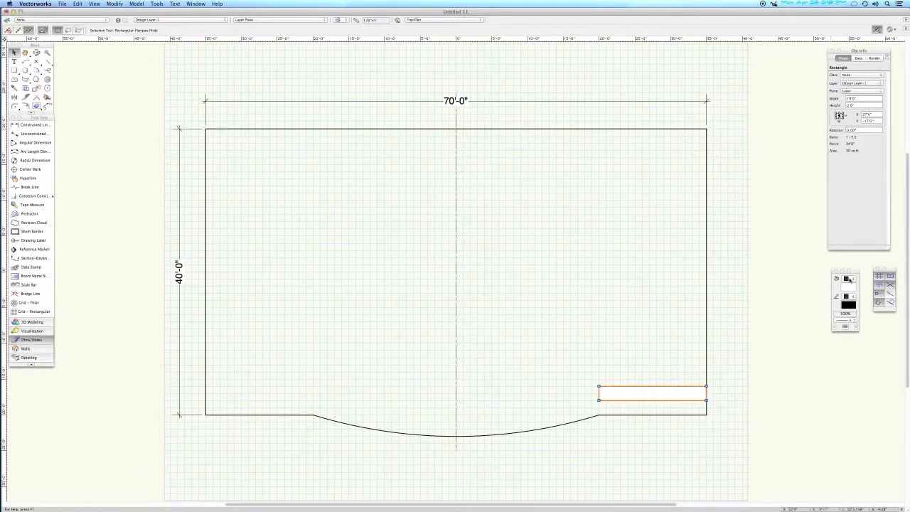
Try pattern fills on the rectangle, first a diagonal line pattern and finally a light grey one
click(846, 278)
click(849, 288)
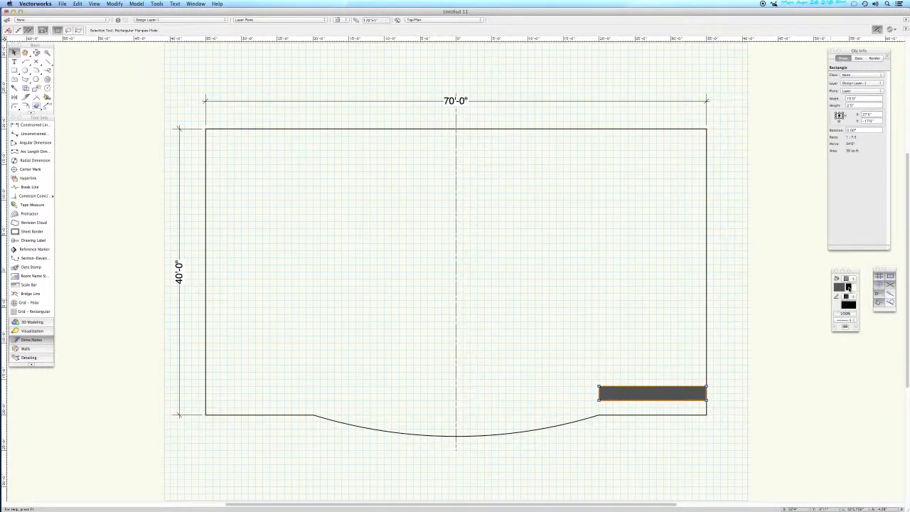
click(840, 287)
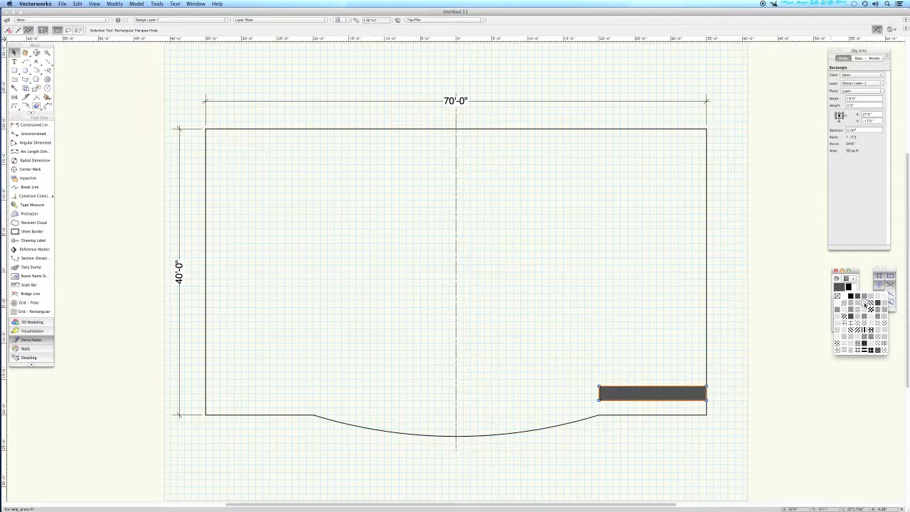
click(865, 305)
click(839, 286)
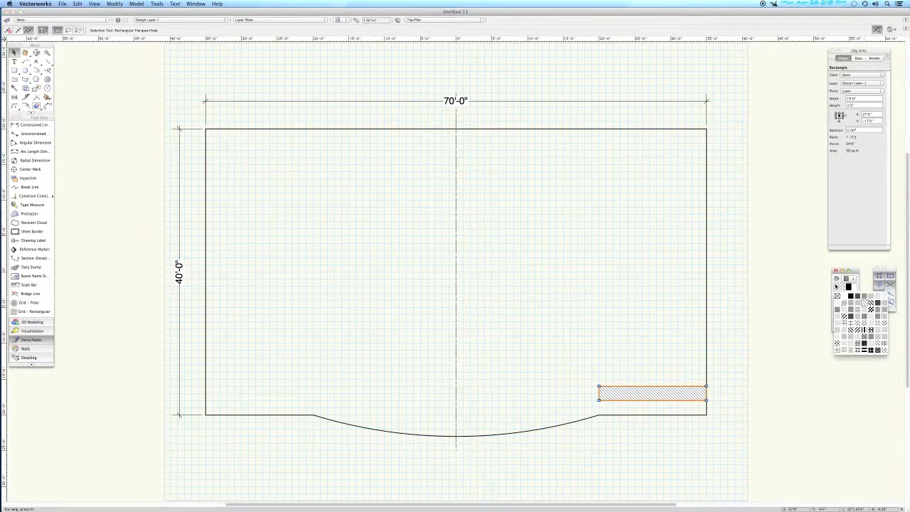
click(870, 298)
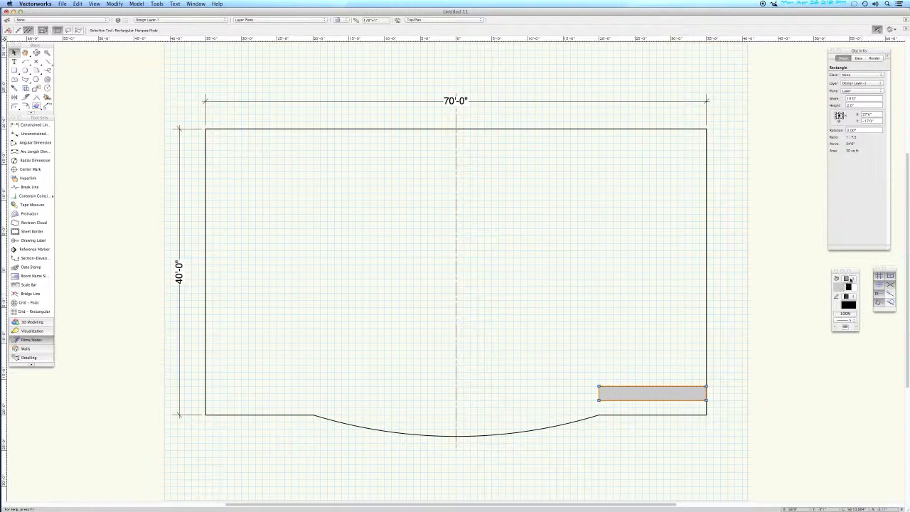
Switch the rectangle's fill style back to Solid and colour it black
click(850, 279)
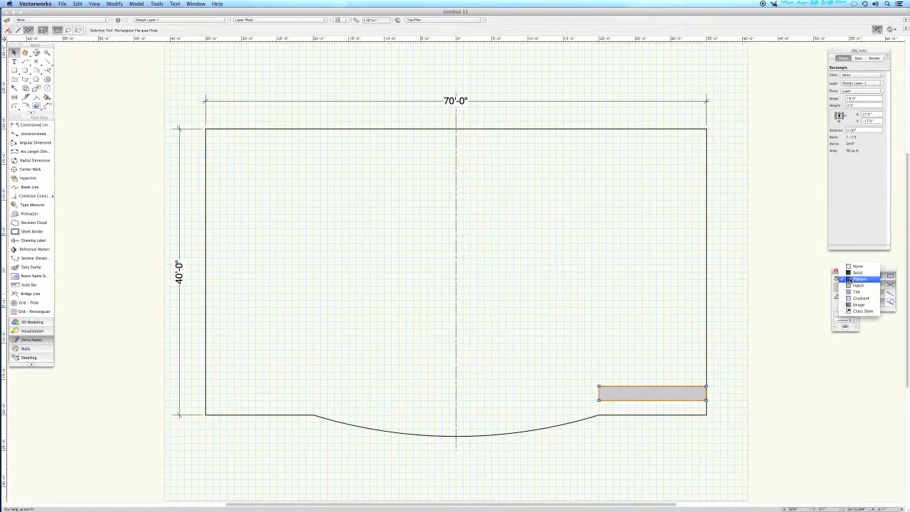
click(850, 273)
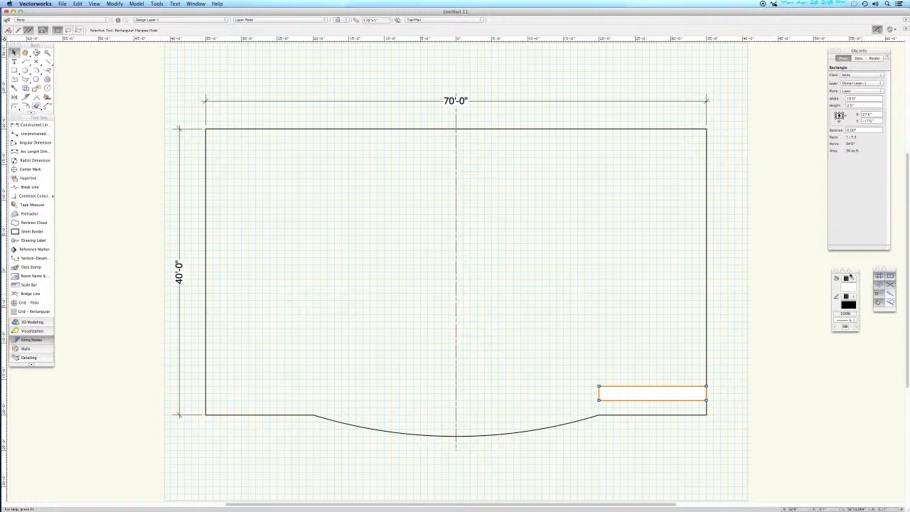
click(850, 281)
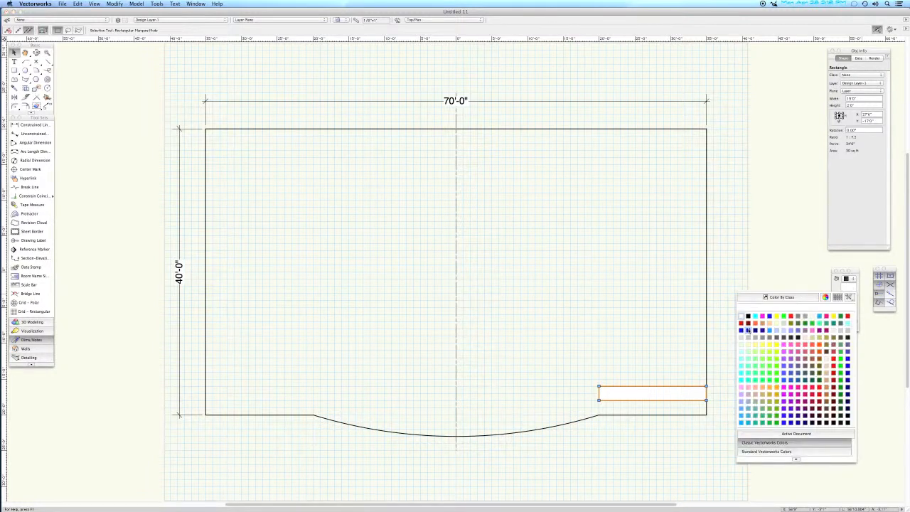
click(749, 317)
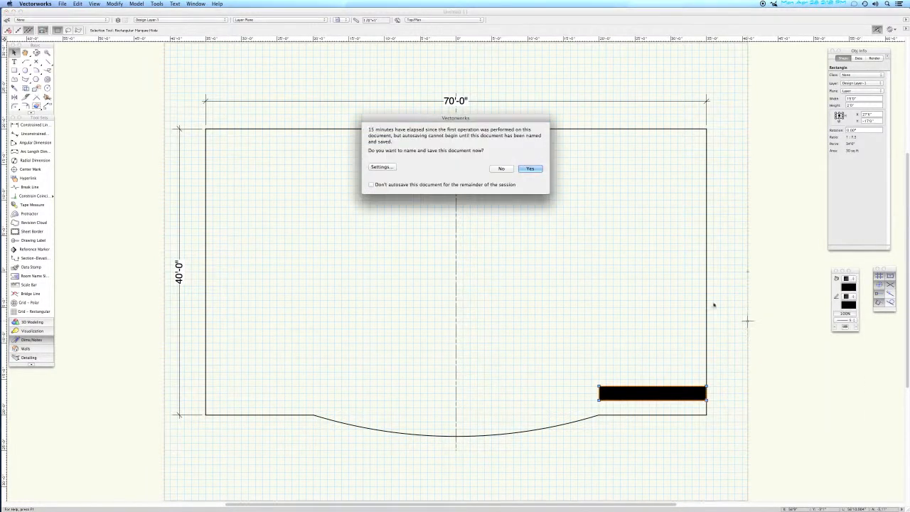
Save the drawing as "Theatre Model Box" in the Tutorials folder on the Desktop
click(537, 170)
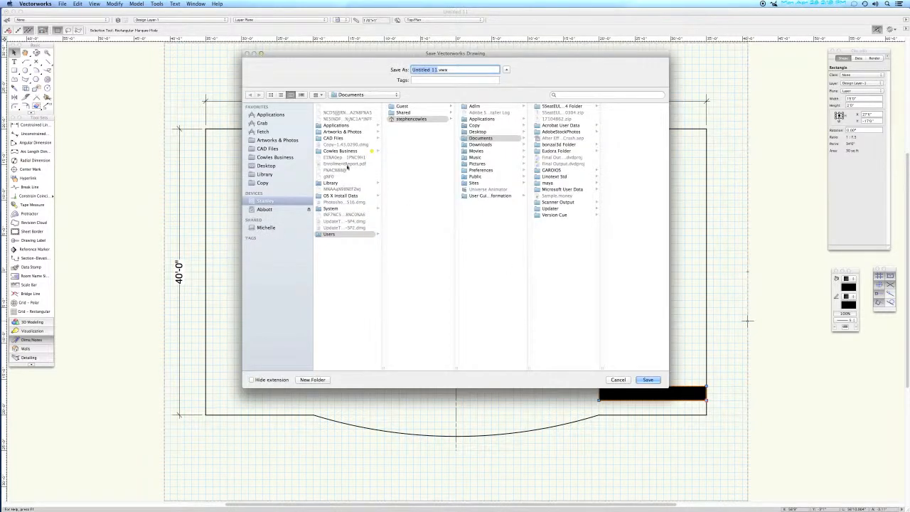
click(266, 165)
click(341, 107)
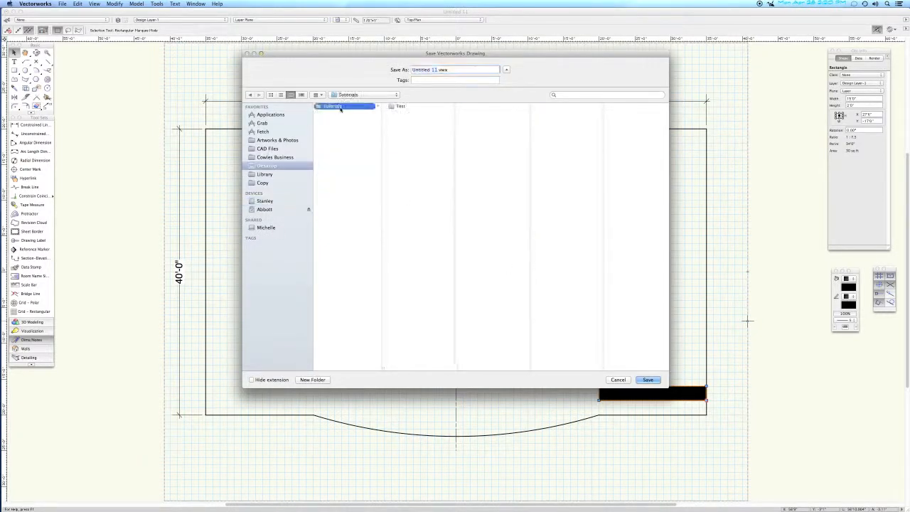
click(434, 69)
click(435, 69)
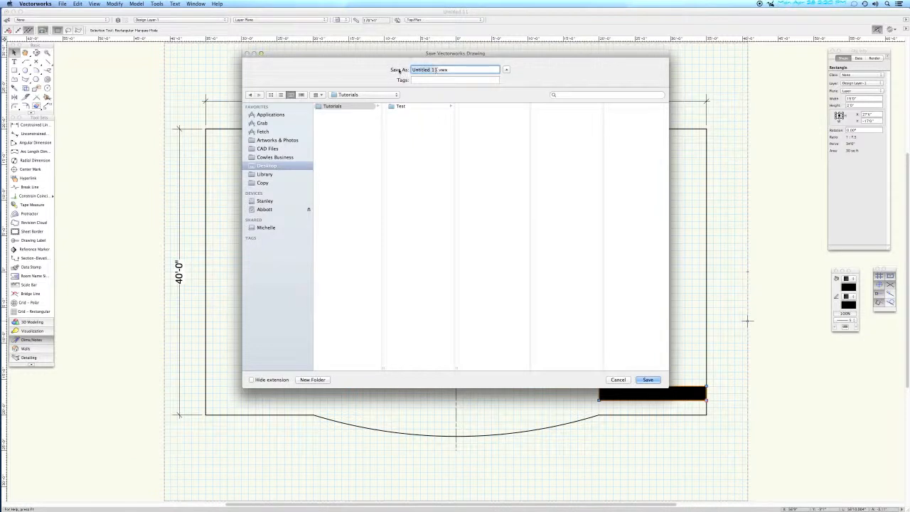
text(Theatre Model Box)
key(Return)
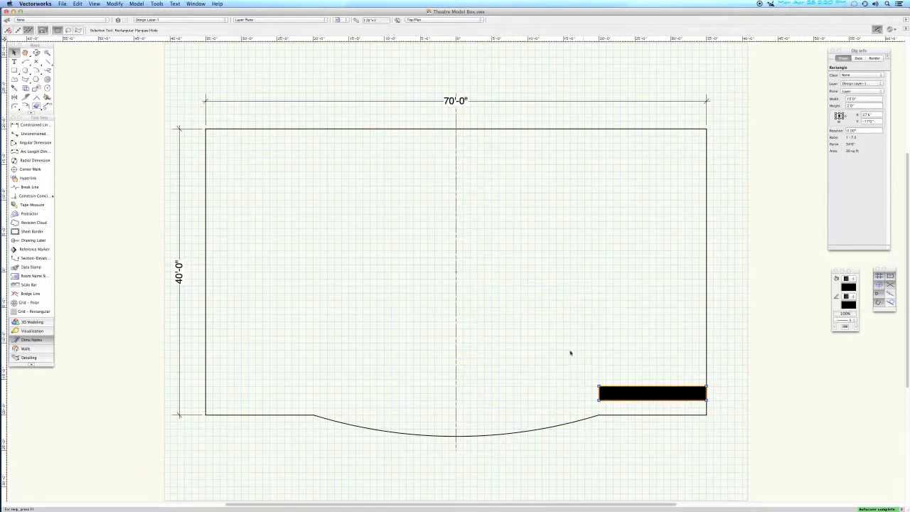
Convert the black rectangle into separate lines
click(115, 4)
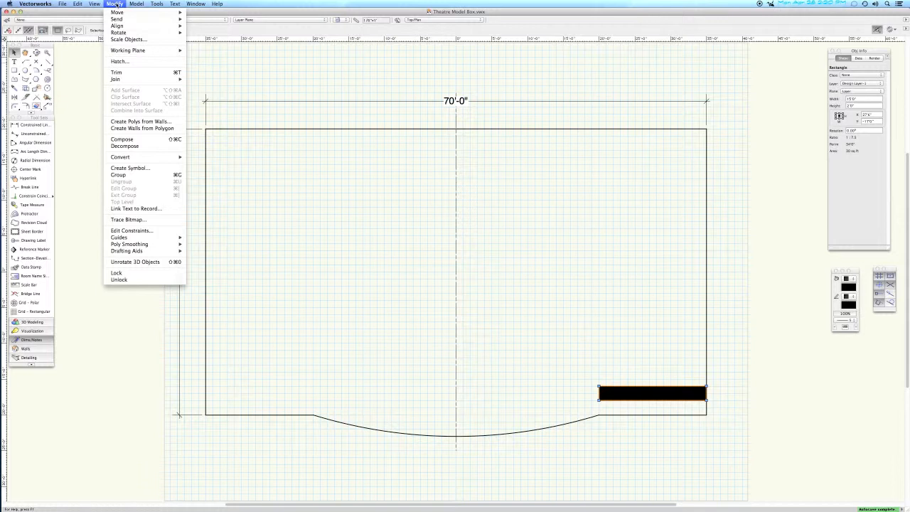
mouse_move(146, 157)
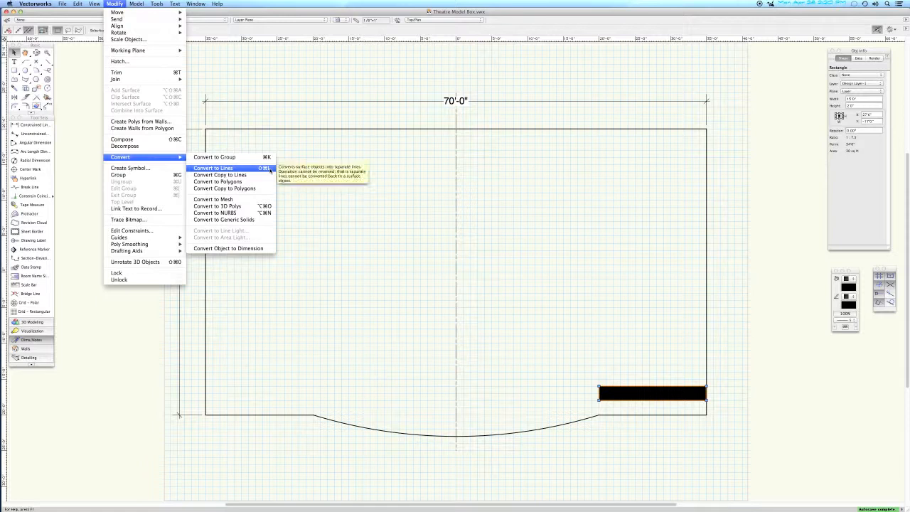
click(371, 180)
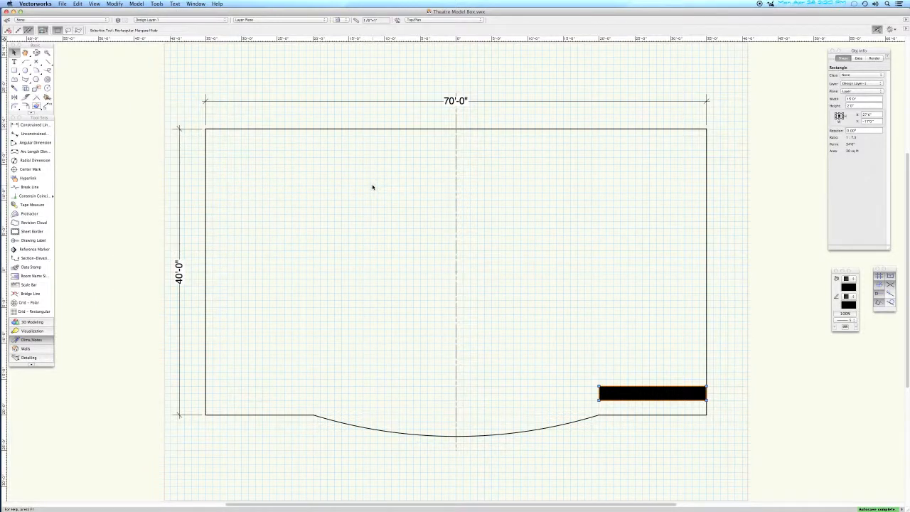
key(super+shift+l)
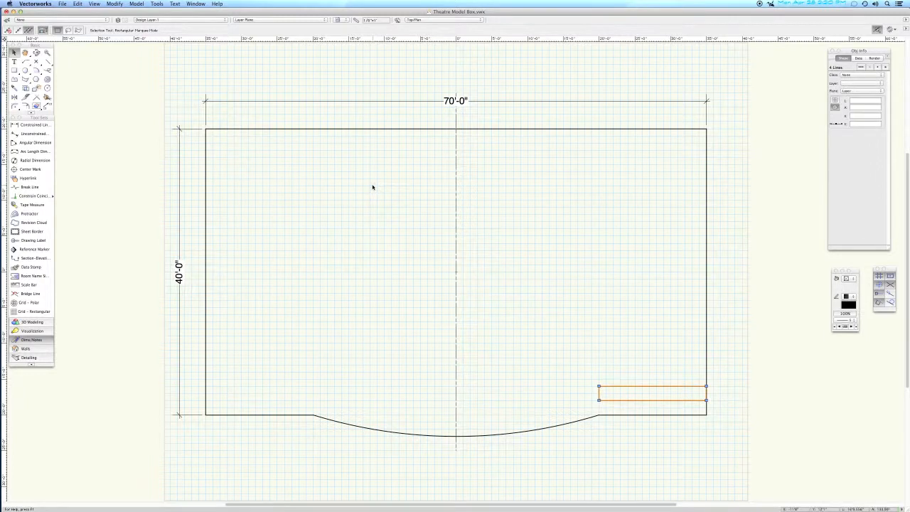
Set the length of the converted rectangle's left edge line to 1'6", keeping its upper end at the corner
key(c)
drag(587, 374, 634, 430)
key(x)
key(x)
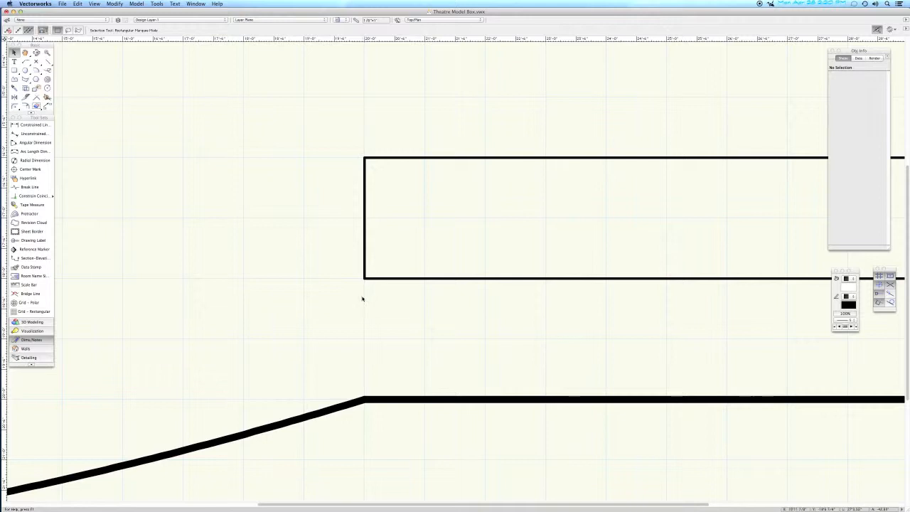
click(365, 248)
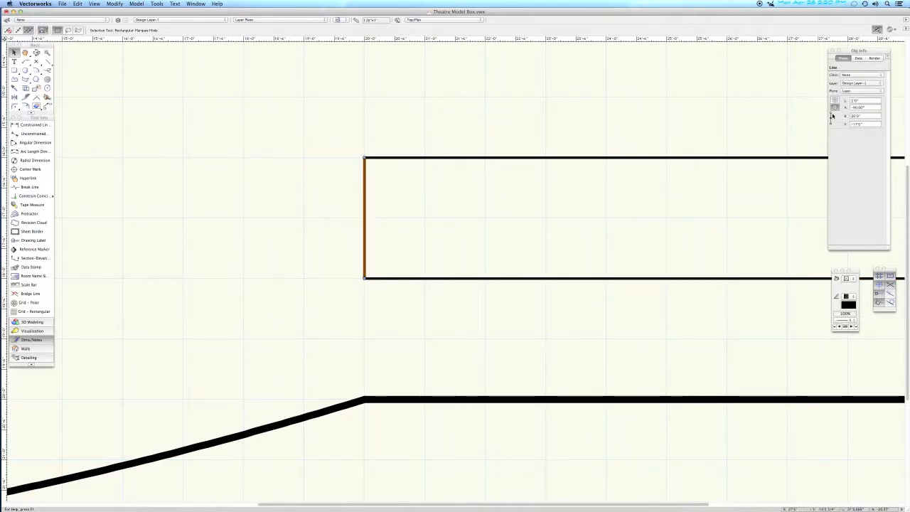
click(864, 101)
text(1'6")
key(Return)
click(384, 248)
Draw a 3" horizontal line to the right from the lower end of the shortened left edge line
key(2)
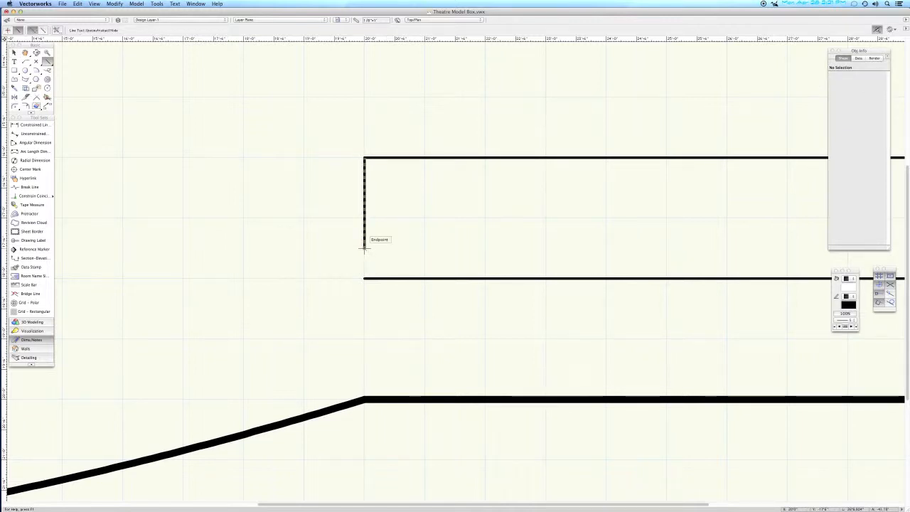
click(364, 249)
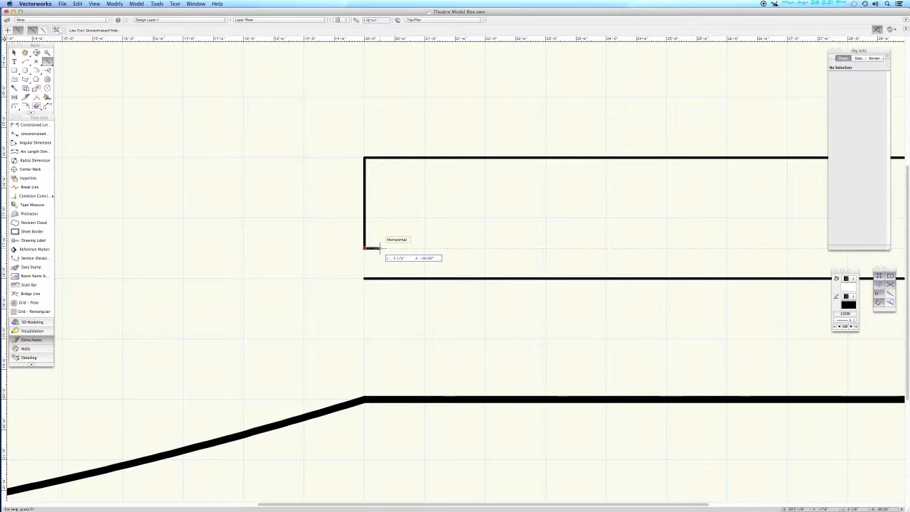
key(Tab)
text(3")
key(Tab)
key(Return)
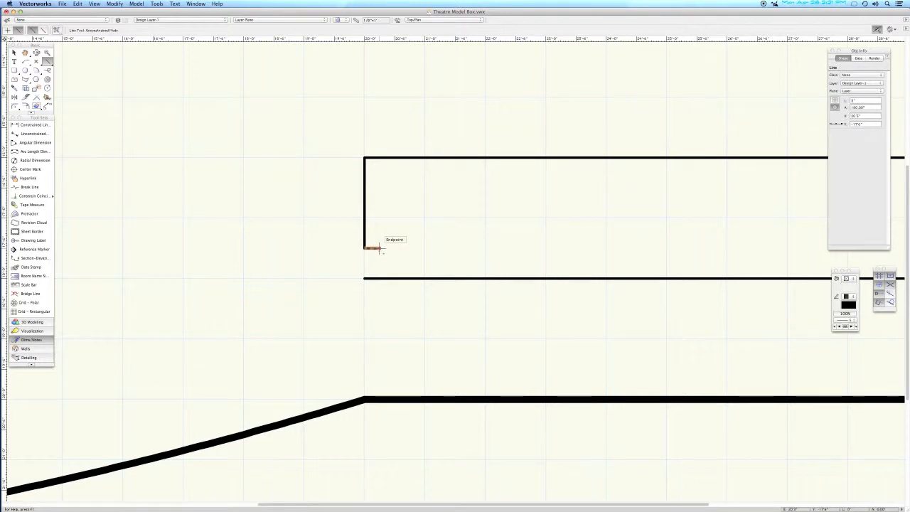
Draw a 9" by 9" square starting from the right end of the short 3" horizontal line
key(4)
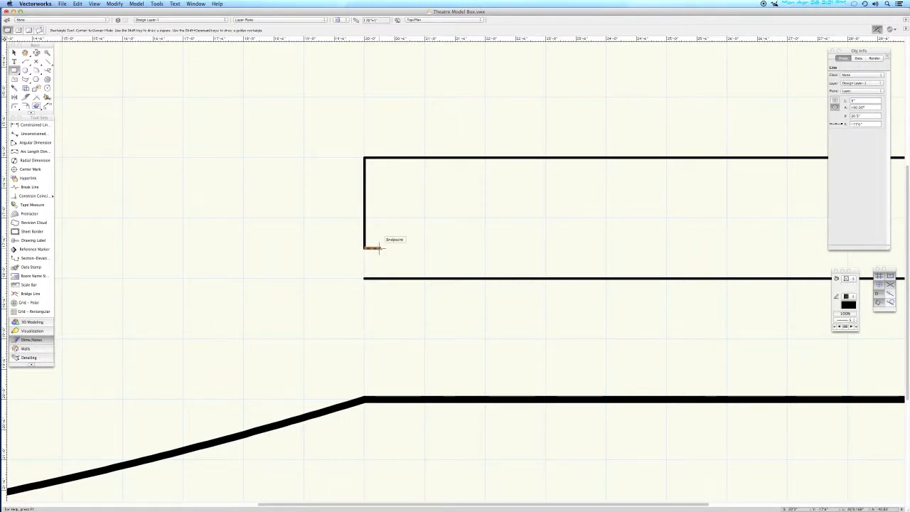
click(379, 247)
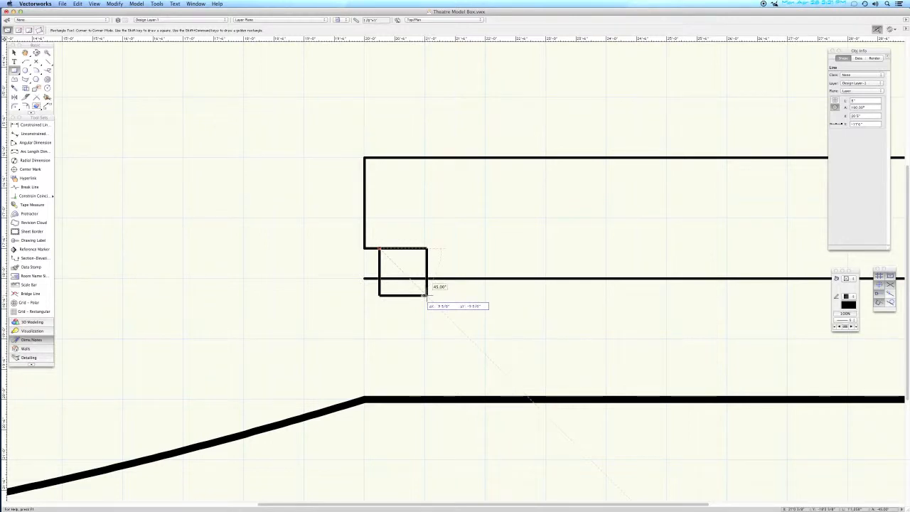
key(Tab)
text(9)
key(Tab)
text(9)
key(Return)
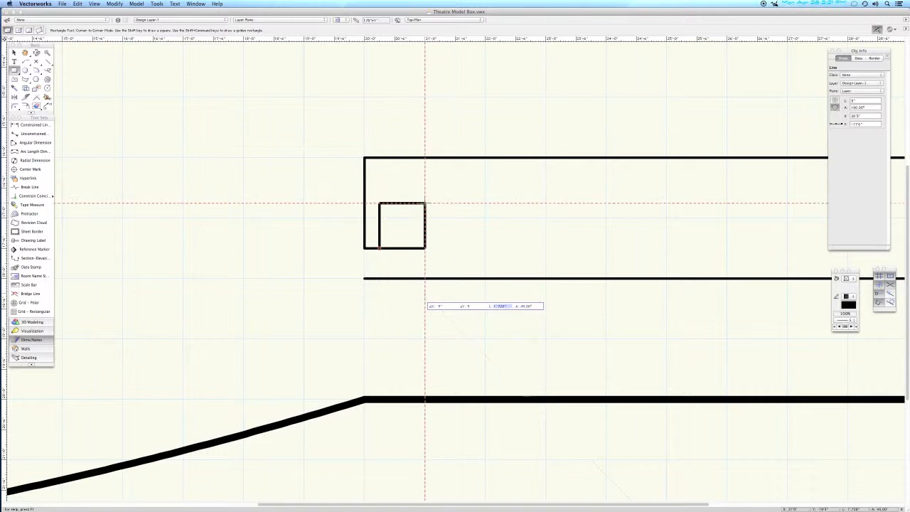
key(Return)
Move the square down so its upper-left corner sits on the right end of the 3" line
key(x)
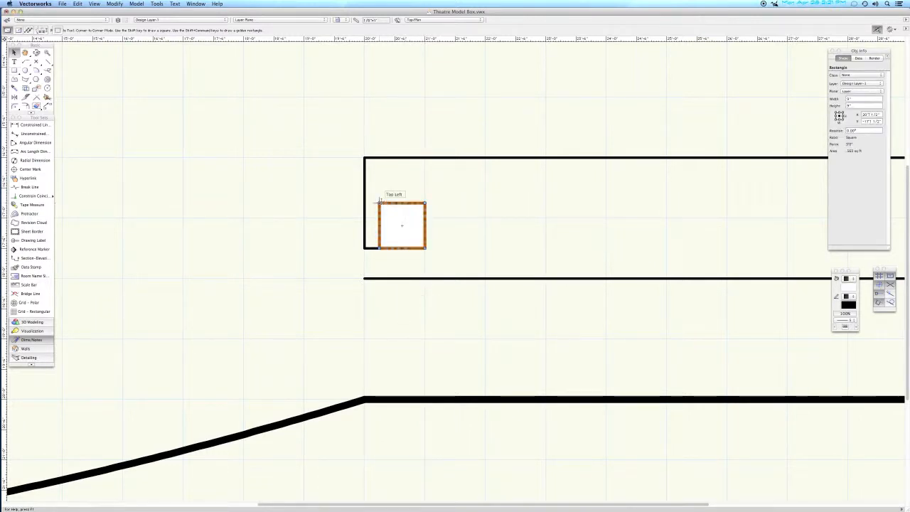
drag(380, 203, 380, 248)
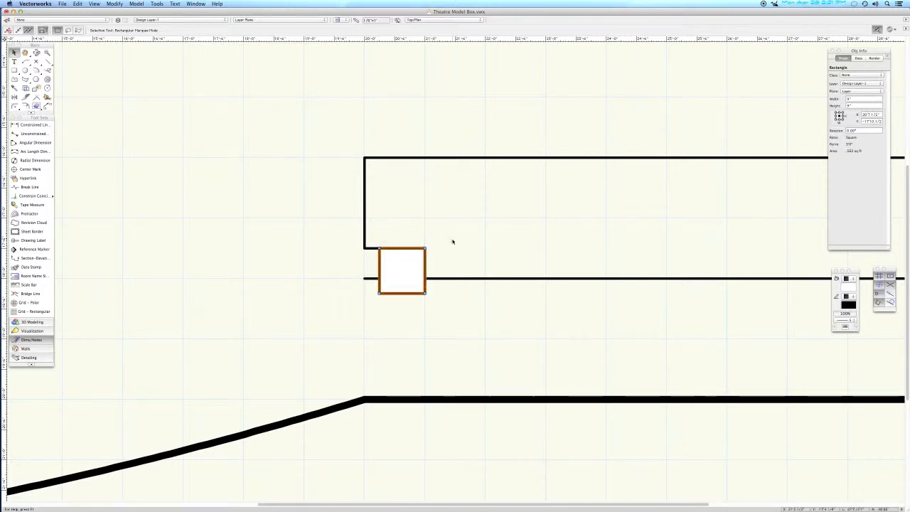
click(453, 242)
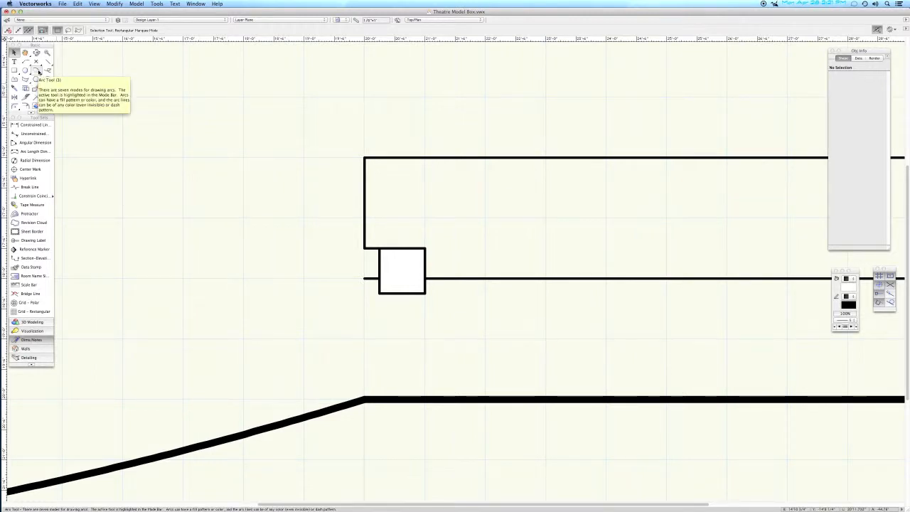
Move the square about 1'5" to the right, clear of the end of the 3" line
key(3)
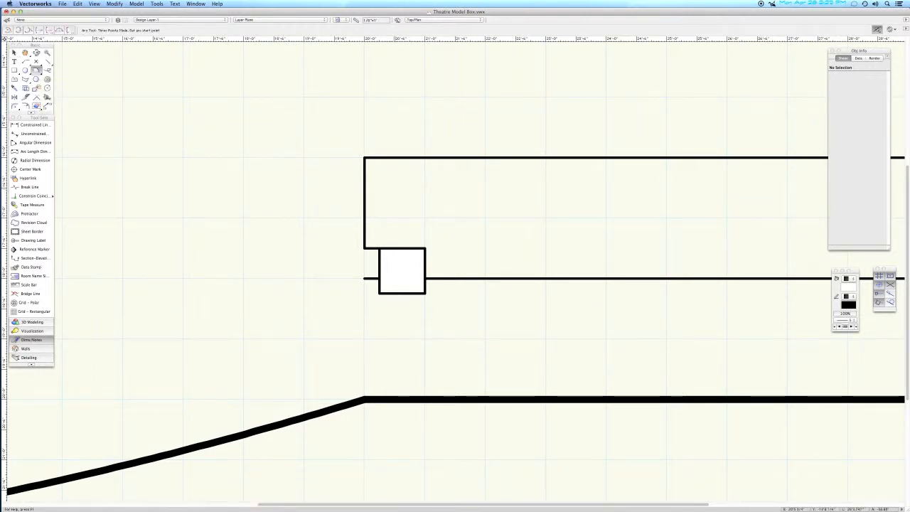
key(x)
drag(397, 249, 485, 256)
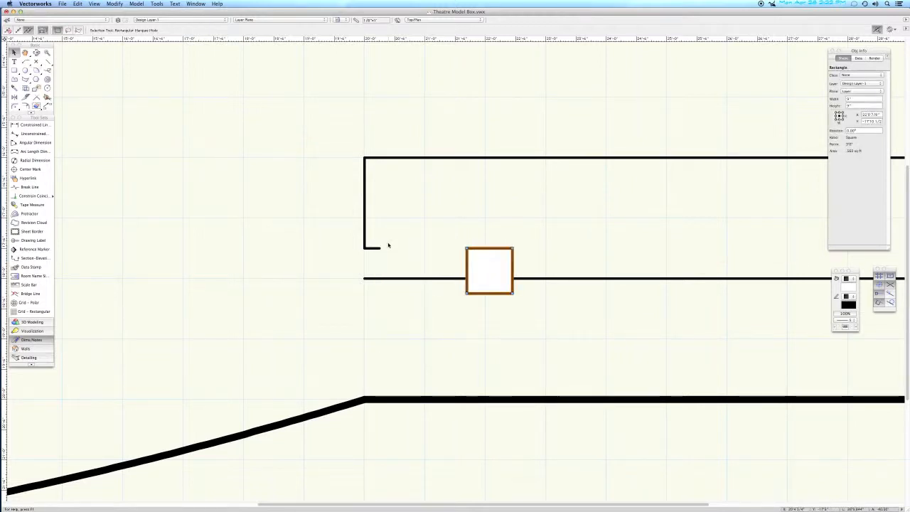
Draw a 3" vertical line down from the short line's right end and move the square's upper-left corner onto its lower end
key(2)
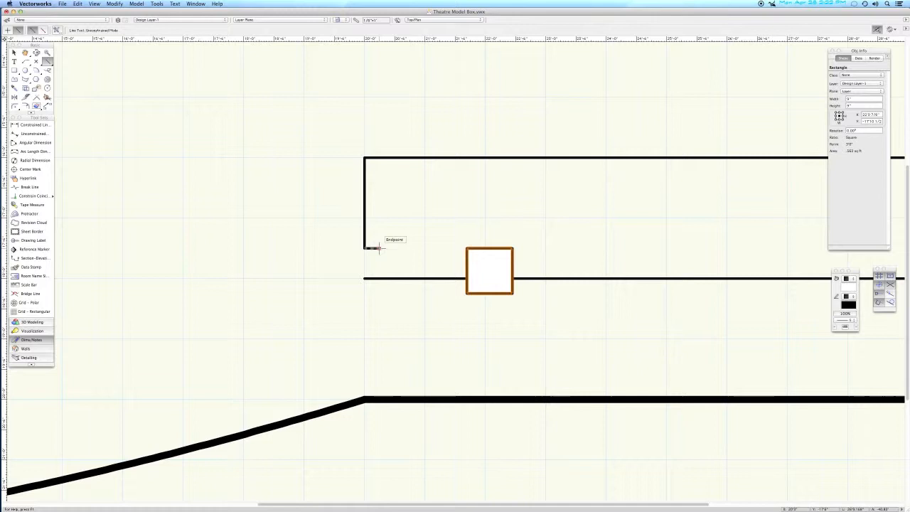
click(380, 248)
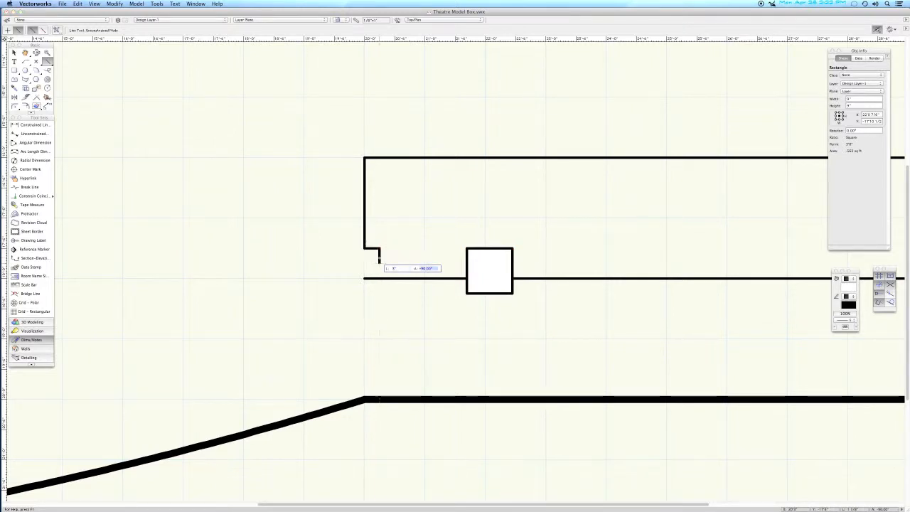
click(379, 264)
key(x)
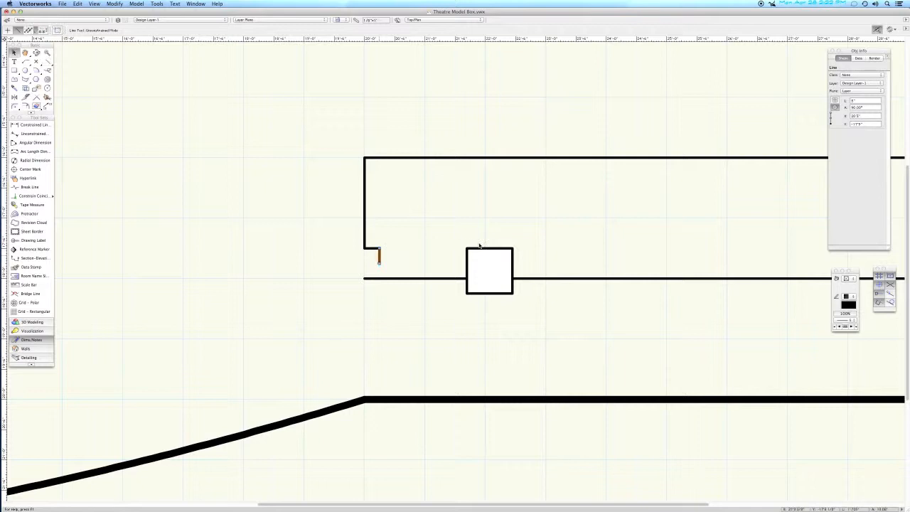
drag(467, 248, 379, 265)
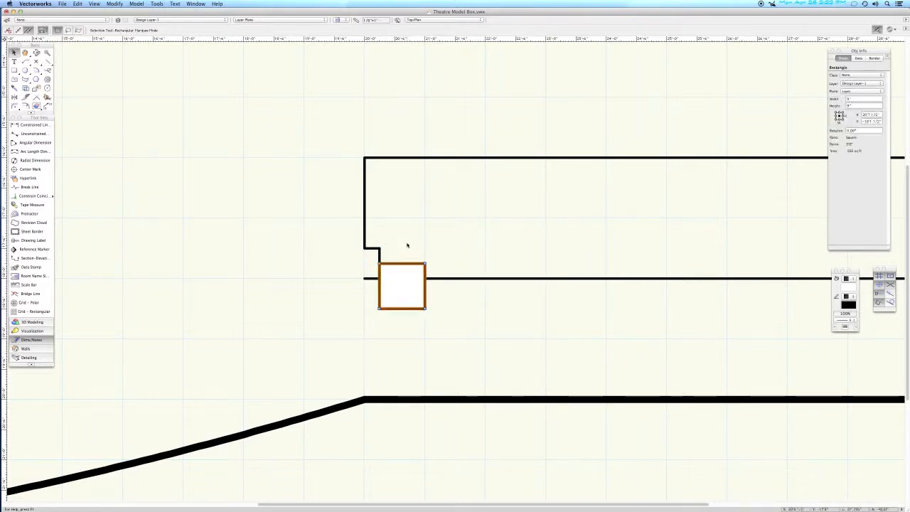
click(37, 71)
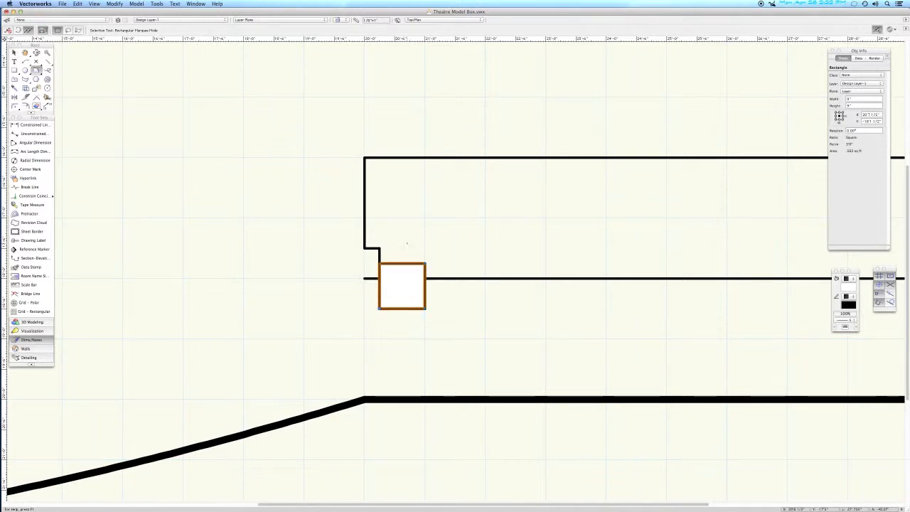
click(379, 308)
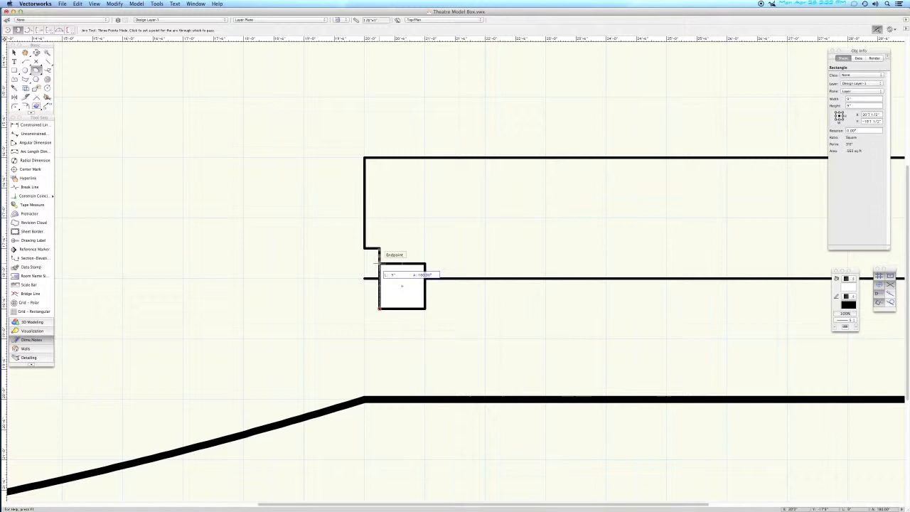
click(379, 263)
click(392, 263)
key(super+z)
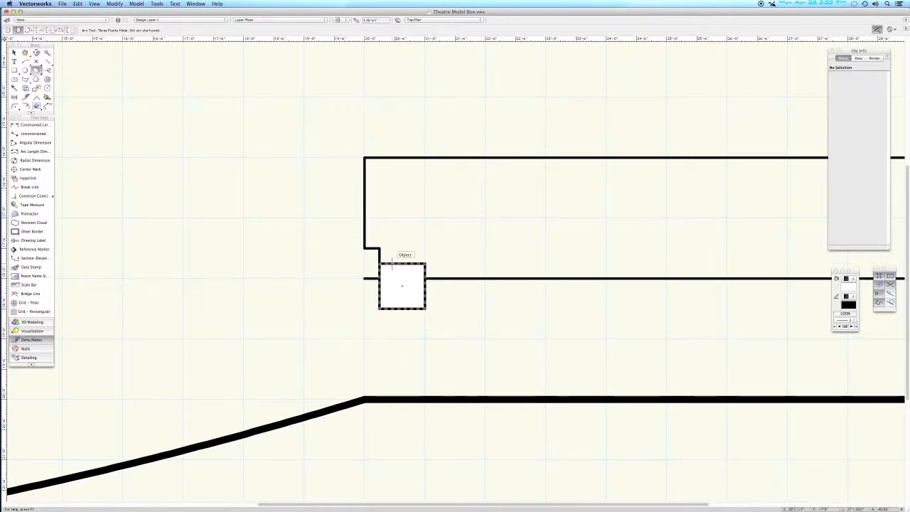
Draw a Radius-mode quarter arc centred on the square's lower-left corner, from its upper-left corner to its lower-right corner
key(u)
key(u)
key(u)
key(u)
key(u)
key(u)
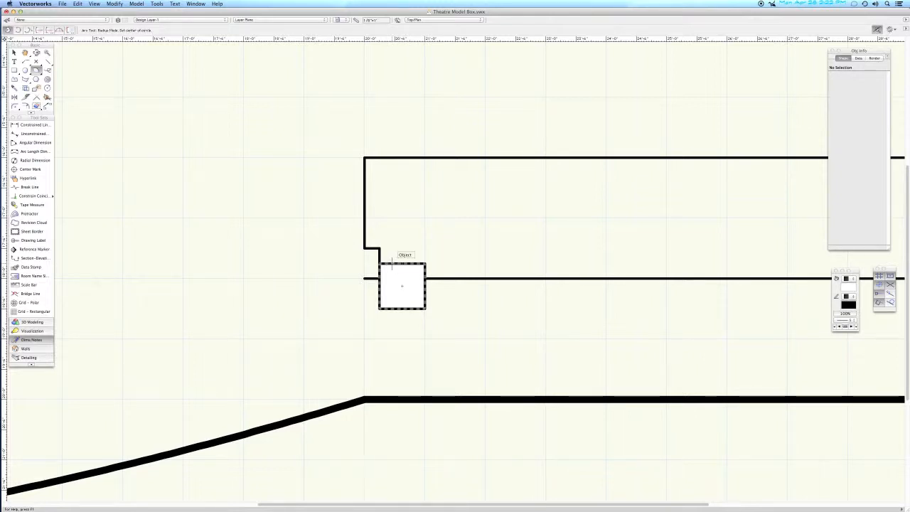
click(379, 310)
click(379, 263)
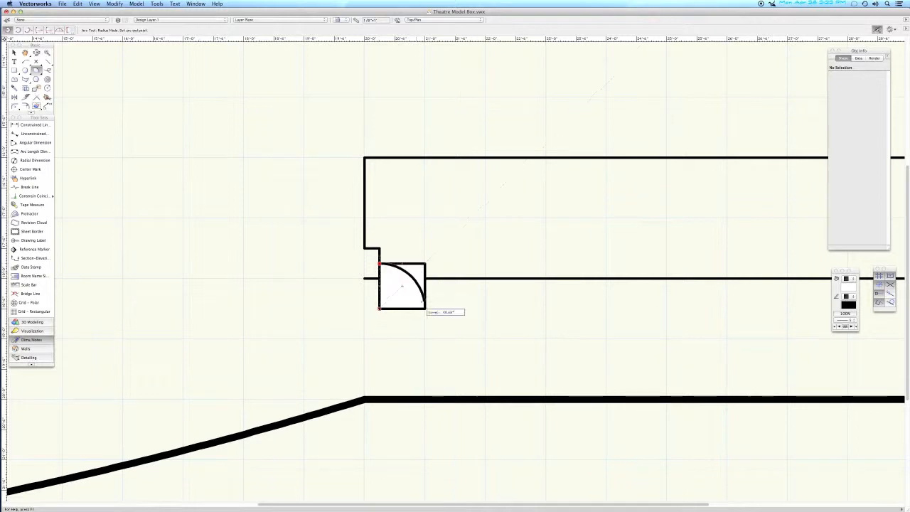
click(425, 309)
Delete the 9" square and set the quarter arc's fill to None
key(x)
click(425, 274)
key(Delete)
click(411, 287)
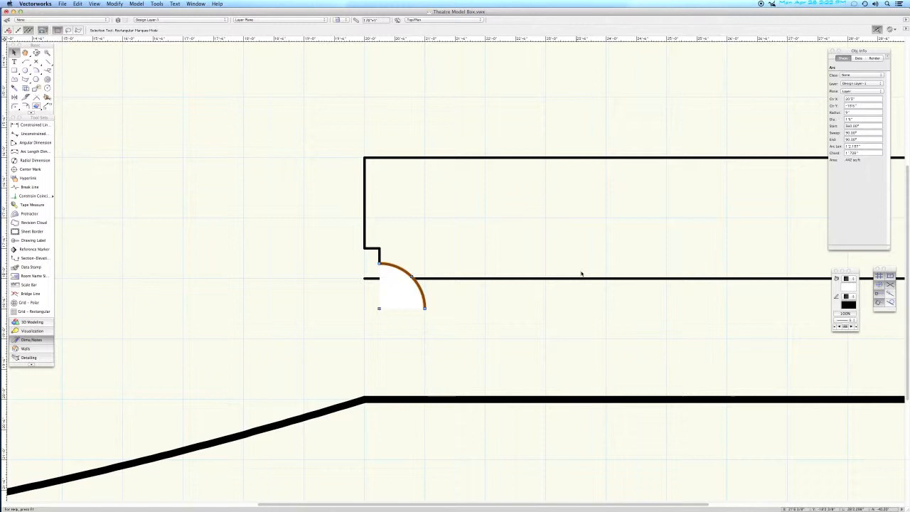
click(844, 278)
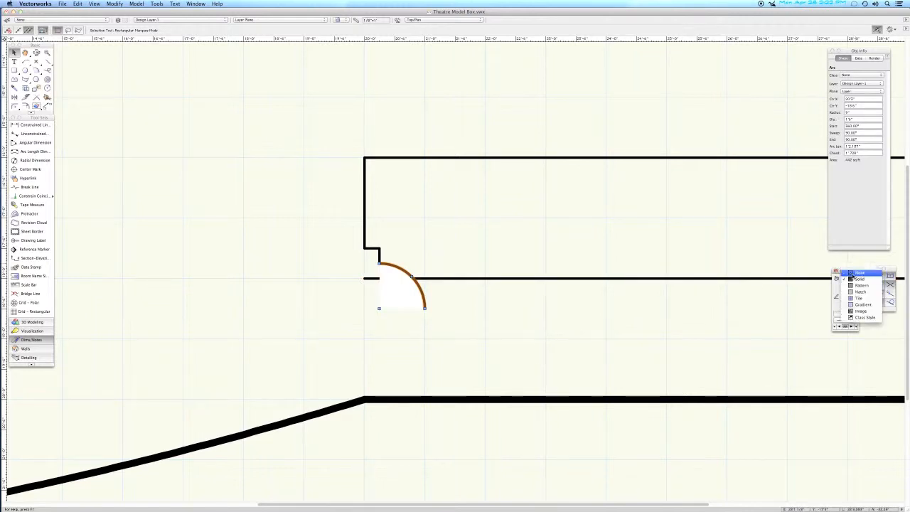
click(860, 279)
click(567, 310)
Draw a 3" horizontal line to the right from the lower end of the quarter arc
key(2)
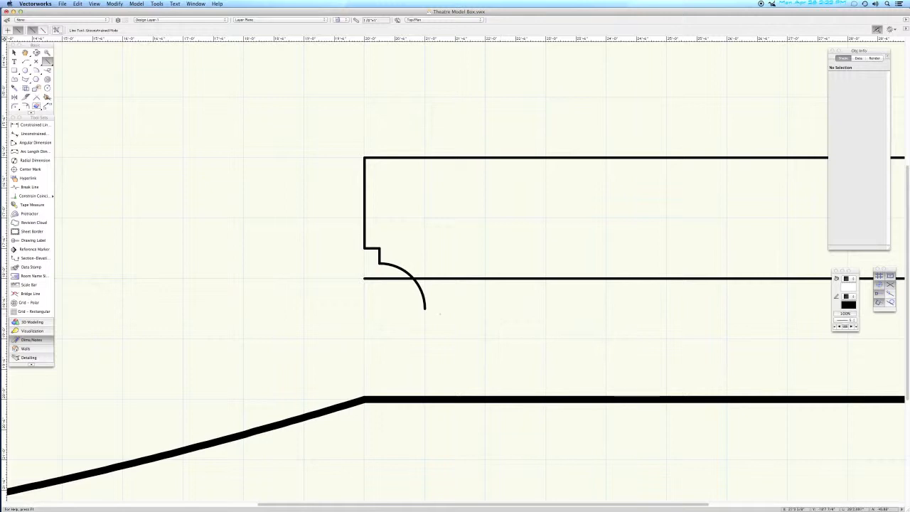
click(426, 309)
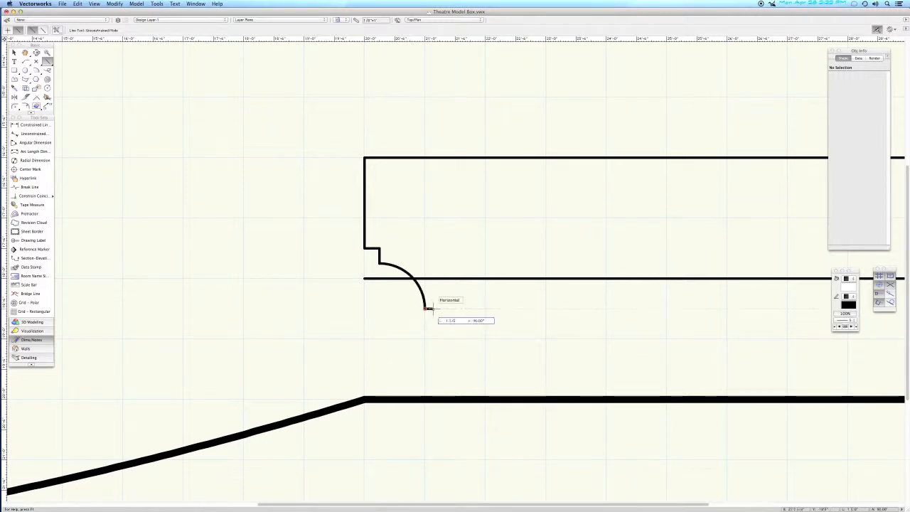
key(Tab)
text(3)
key(Tab)
click(437, 309)
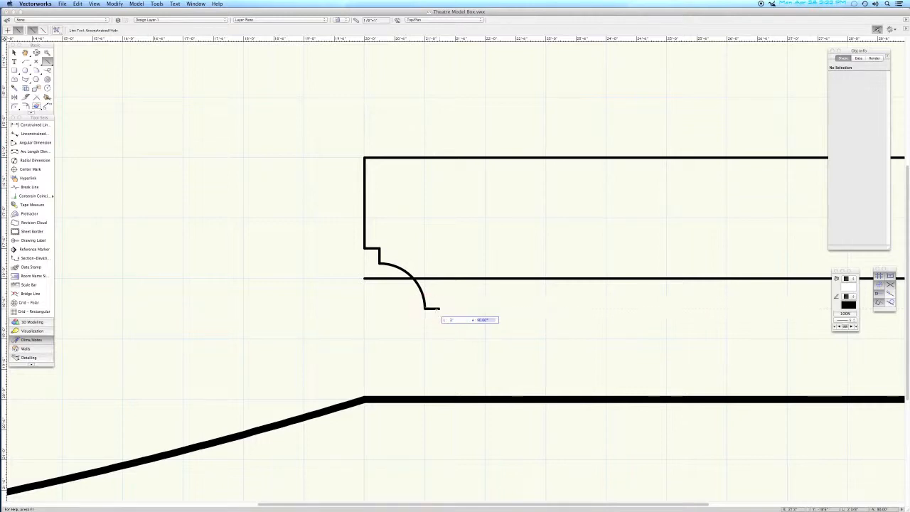
click(426, 309)
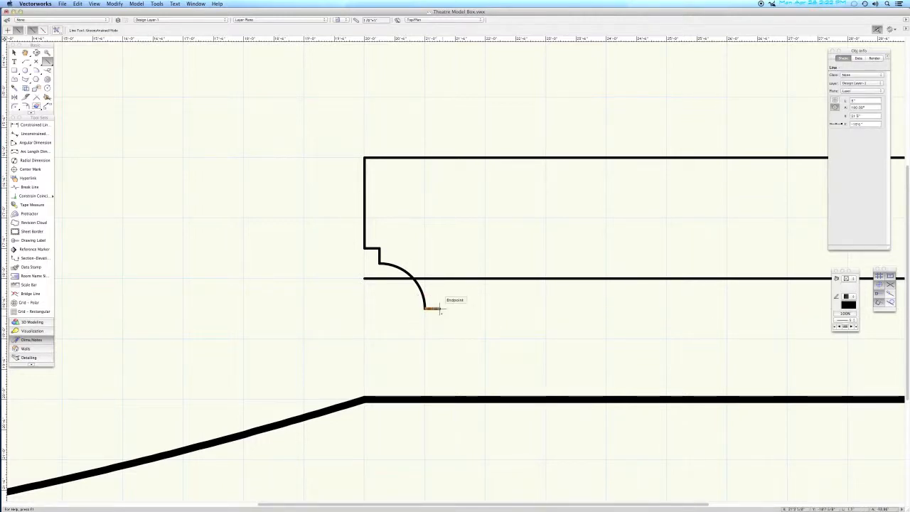
Draw a 9" horizontal line continuing to the right from the end of the new 3" line
click(441, 308)
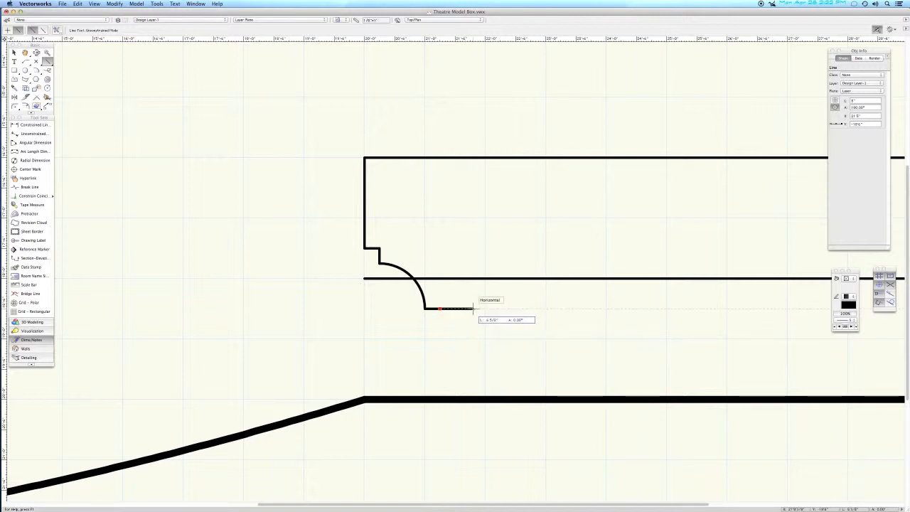
key(Tab)
text(9)
key(Tab)
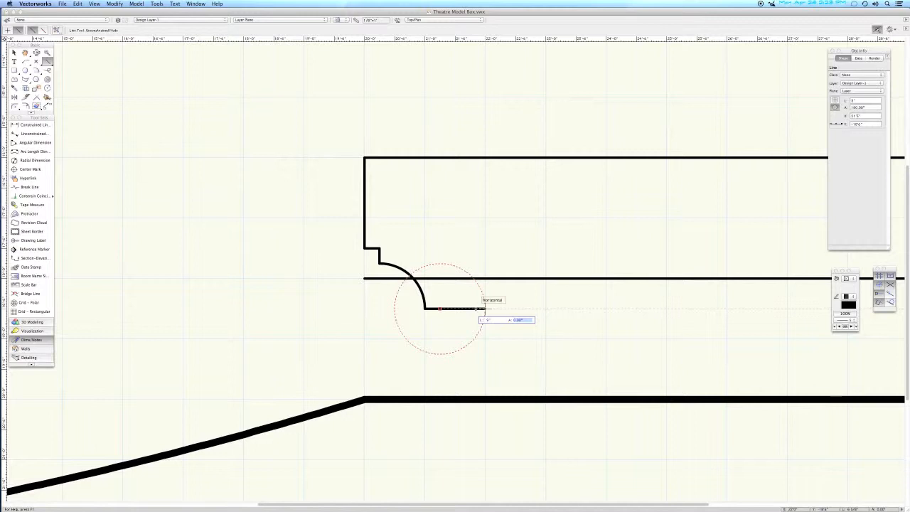
key(Return)
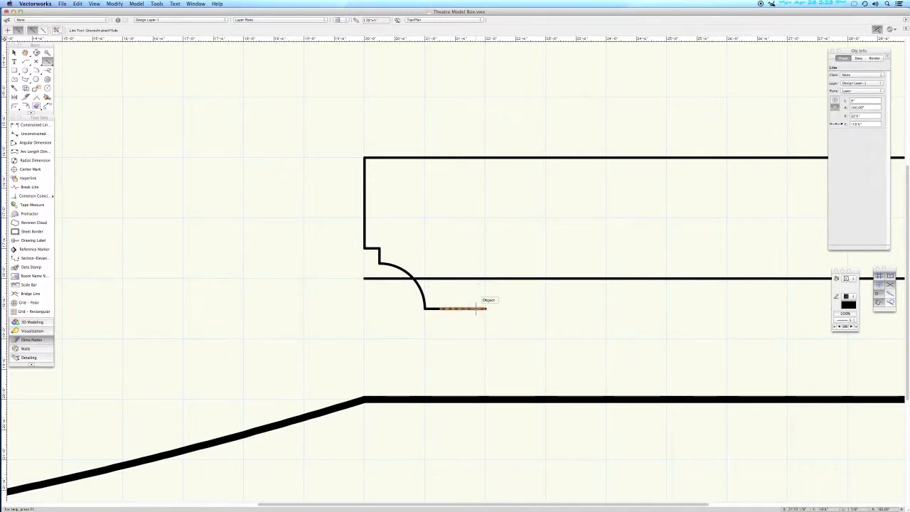
Draw a semicircle below the 9" line, centred on its midpoint and spanning its two ends, with the fill set to None
key(3)
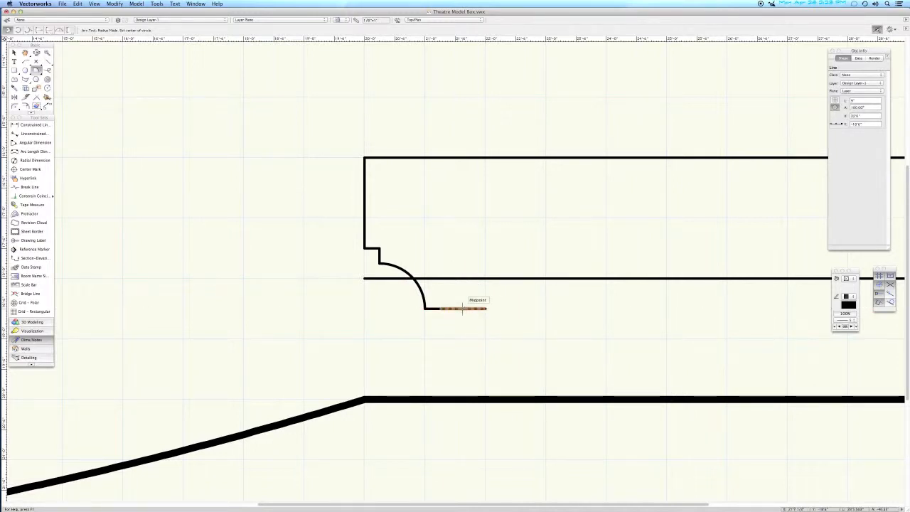
click(463, 308)
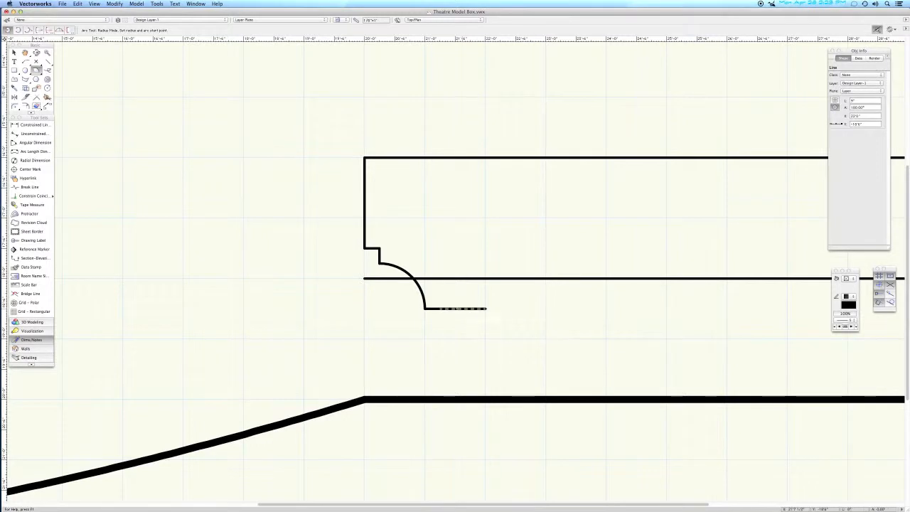
click(440, 308)
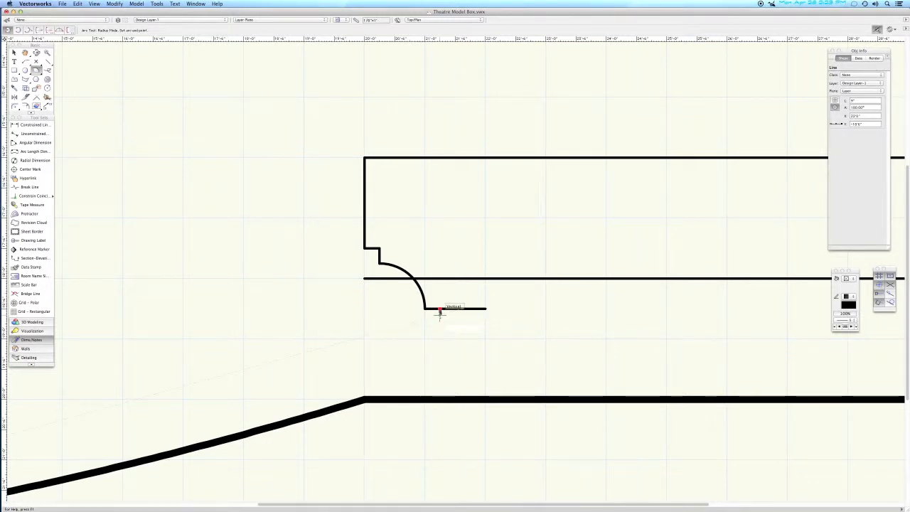
click(486, 308)
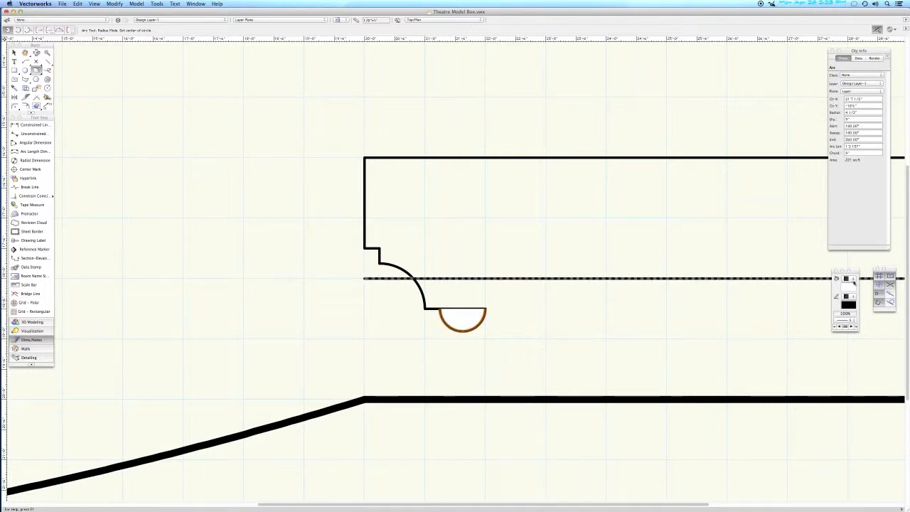
click(853, 279)
click(852, 275)
key(x)
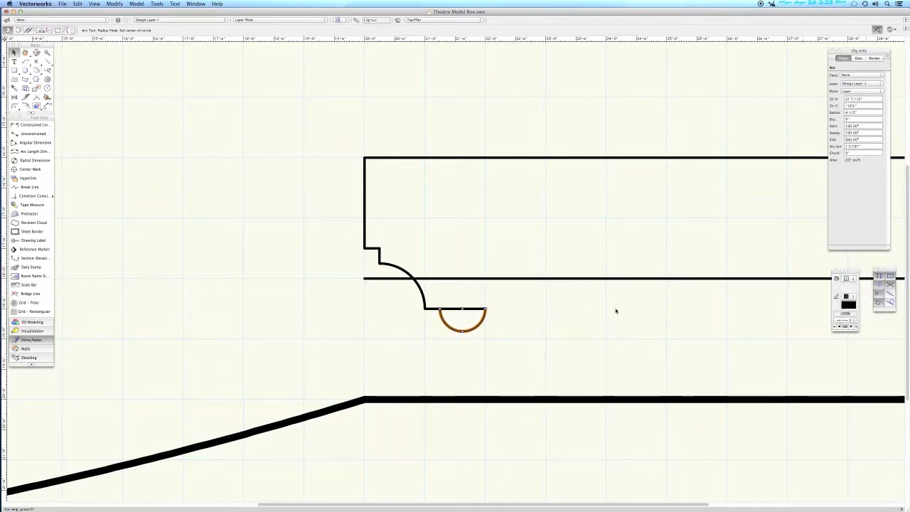
click(554, 311)
Delete the 9" horizontal line across the top of the semicircle
click(476, 308)
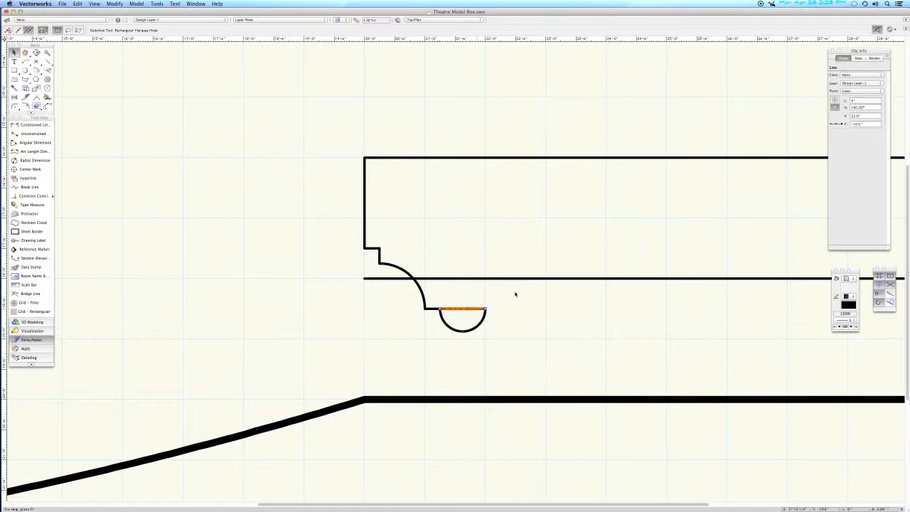
key(Delete)
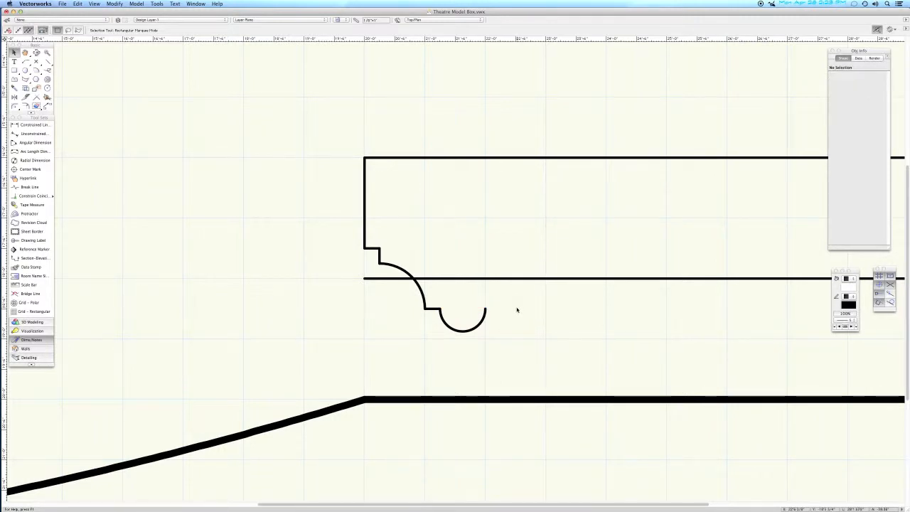
key(super+2)
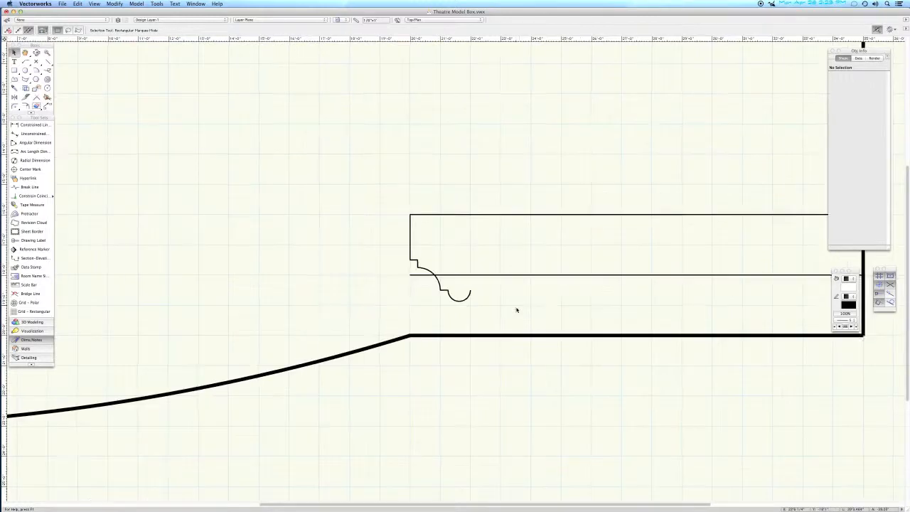
middle_drag(539, 309, 420, 351)
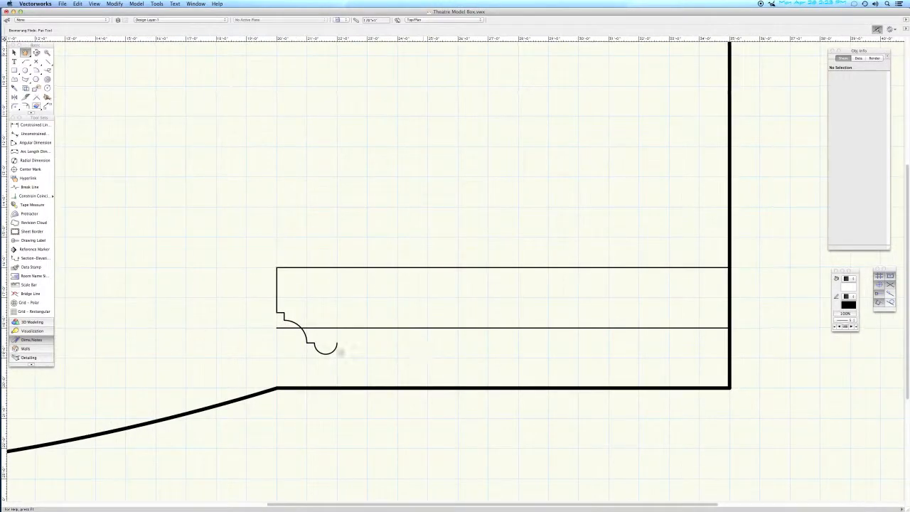
Move the wall section's lower line so its left end meets the semicircle's free end, and join it to the section's right vertical line
drag(277, 327, 337, 343)
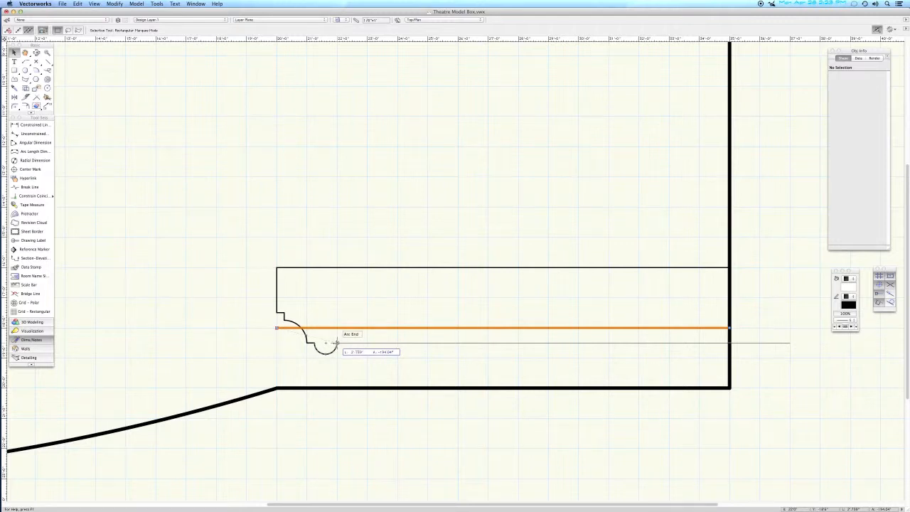
drag(336, 343, 336, 343)
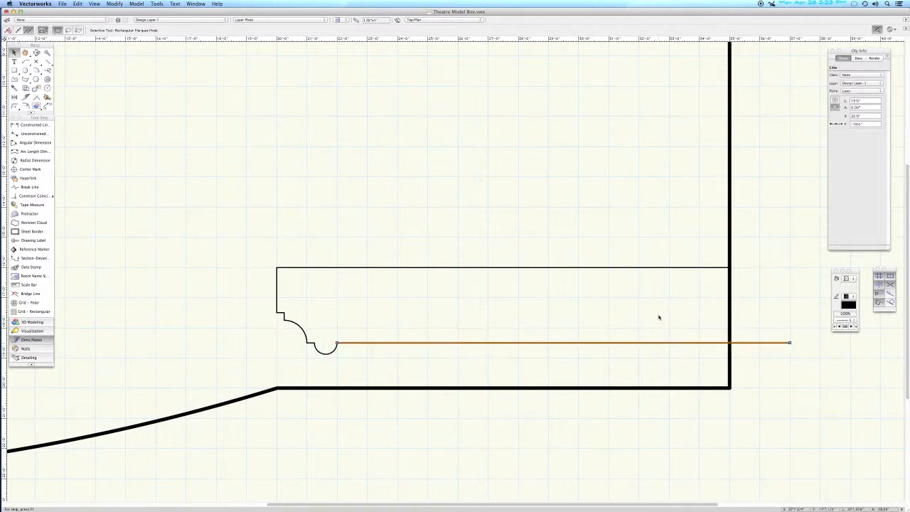
shift+click(731, 306)
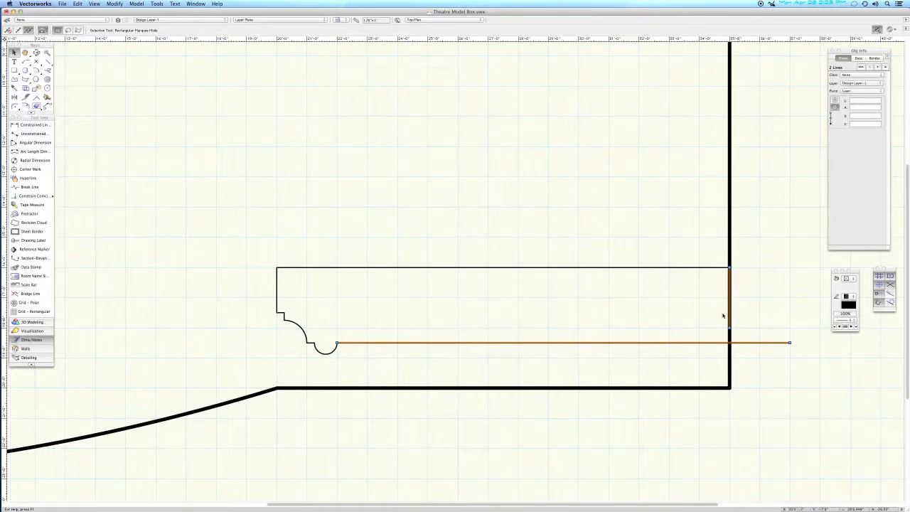
click(114, 4)
mouse_move(127, 81)
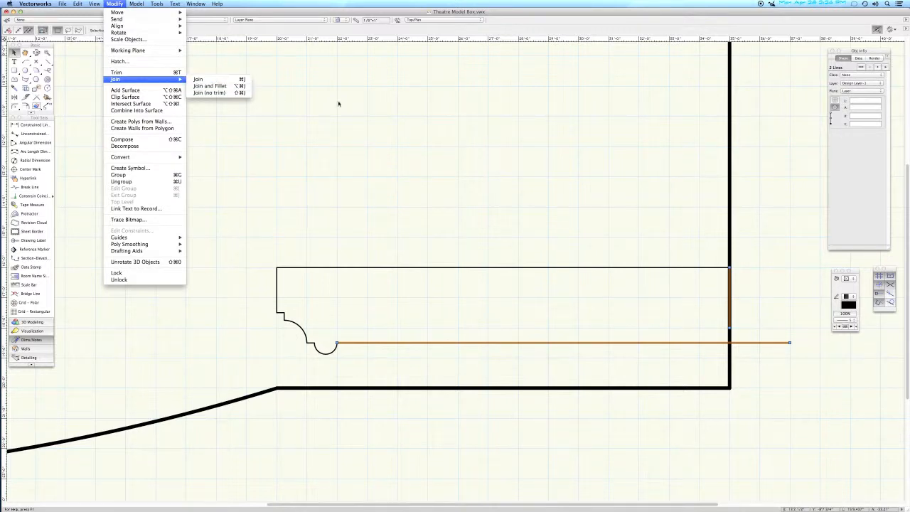
click(366, 131)
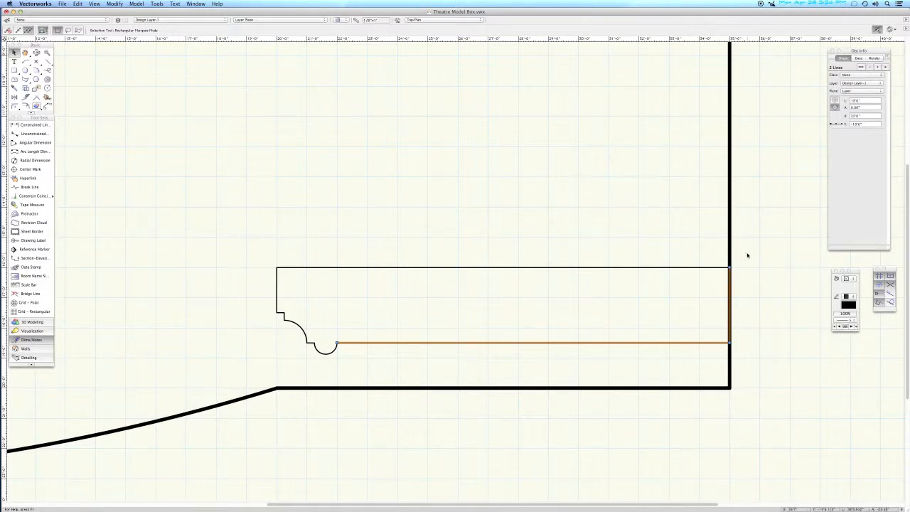
Compose all the lines and arcs of the moulded wall section into one closed polyline
mouse_move(752, 254)
mouse_down()
mouse_move(602, 303)
mouse_move(266, 335)
mouse_move(235, 363)
mouse_up()
click(117, 4)
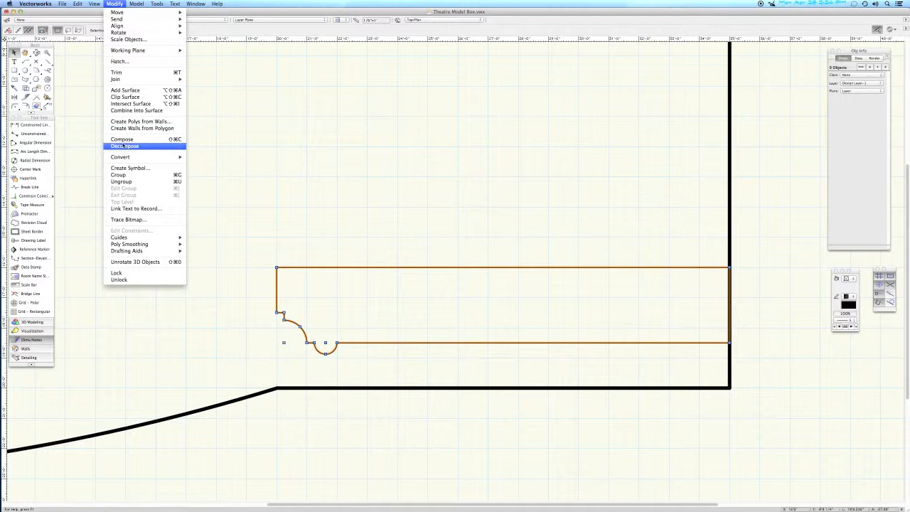
click(122, 139)
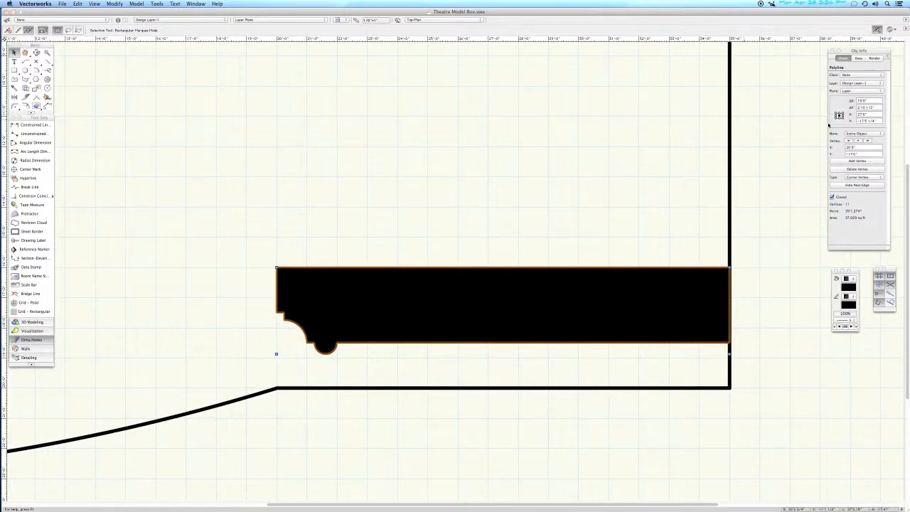
drag(810, 128, 893, 63)
click(628, 238)
key(super+6)
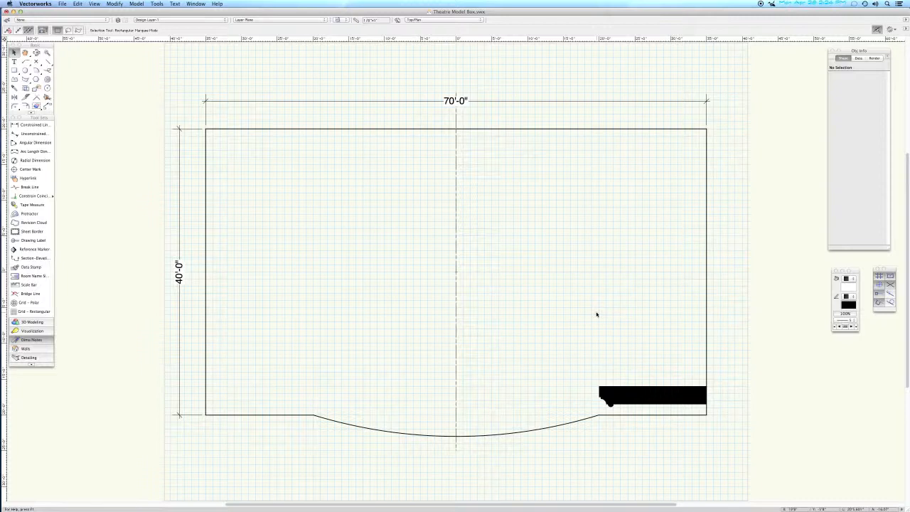
Select the moulded wall section and open the current workspace in the Workspace Editor to examine the File menu's command shortcuts
click(607, 391)
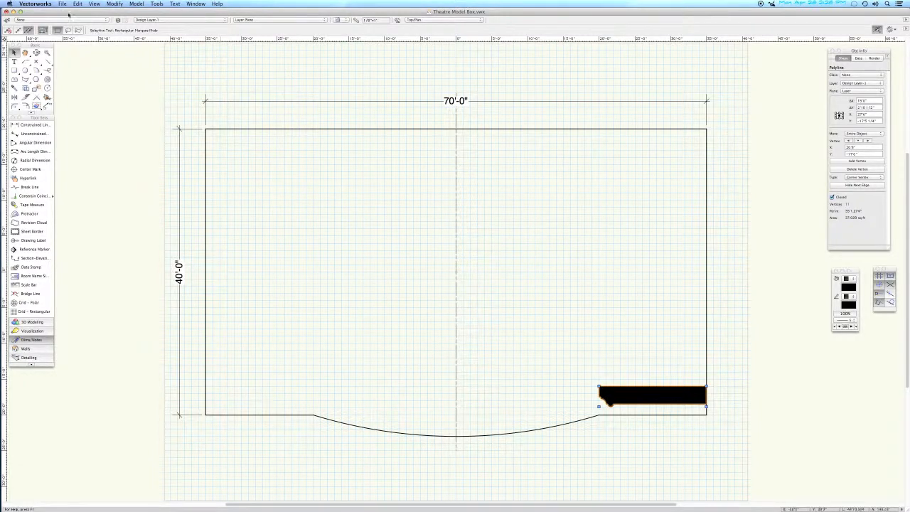
click(157, 5)
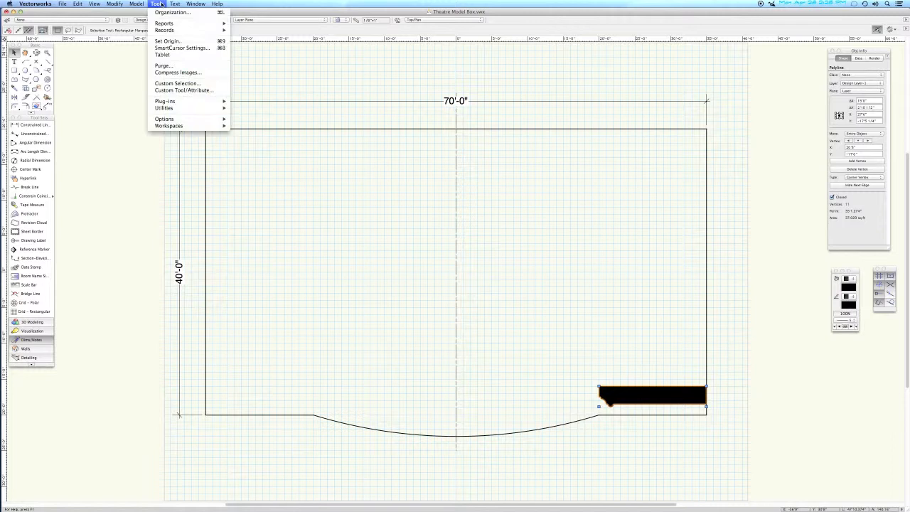
mouse_move(172, 125)
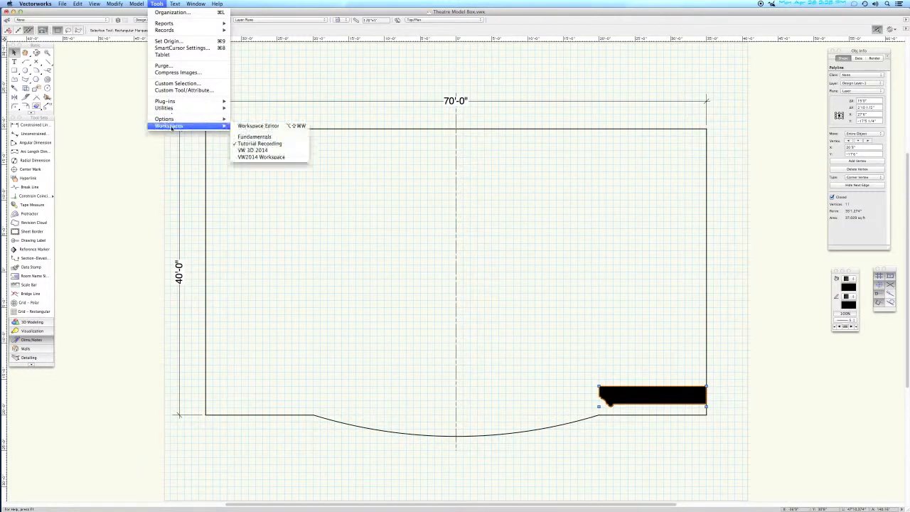
click(252, 127)
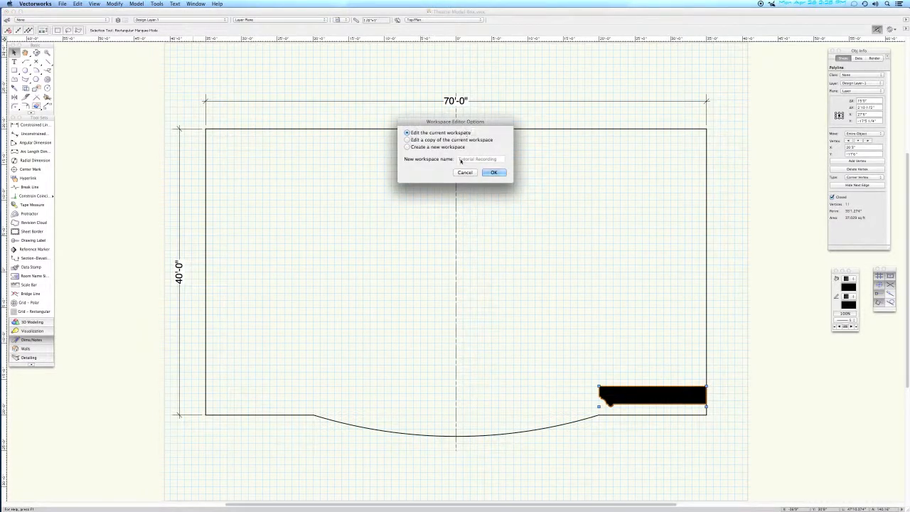
click(494, 173)
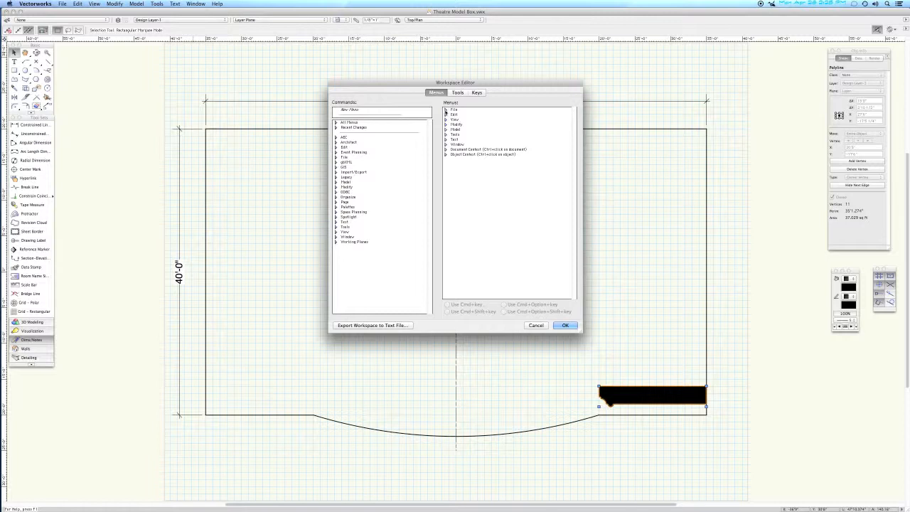
click(445, 112)
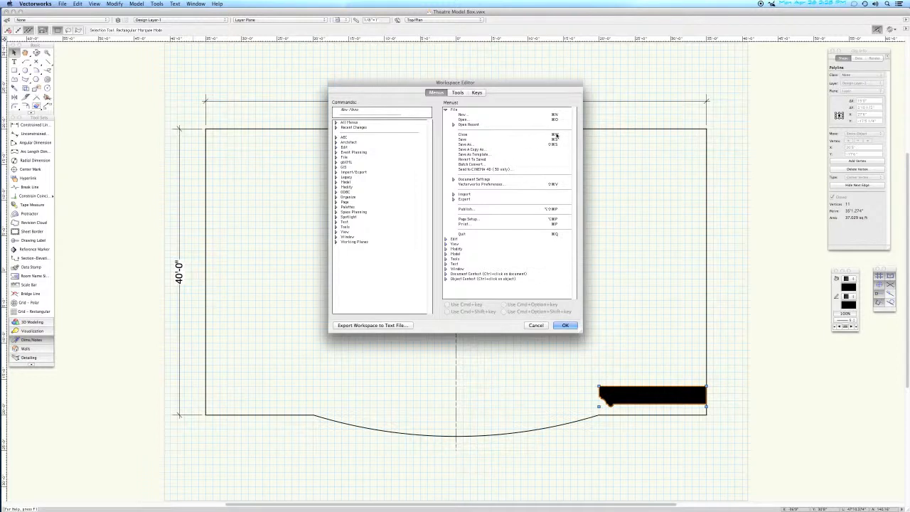
click(482, 154)
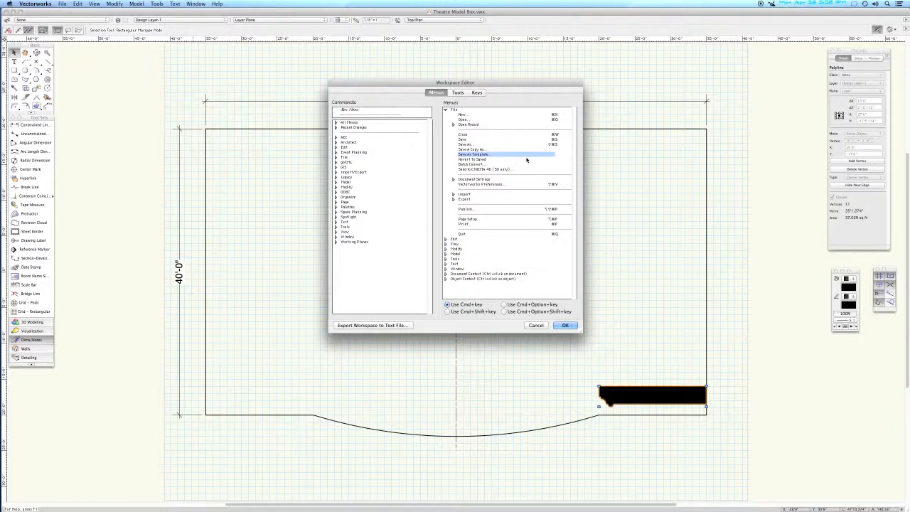
Examine the special keys and the Basic palette's tool shortcuts, including the Mirror tool's, and leave the Workspace Editor without saving
click(476, 92)
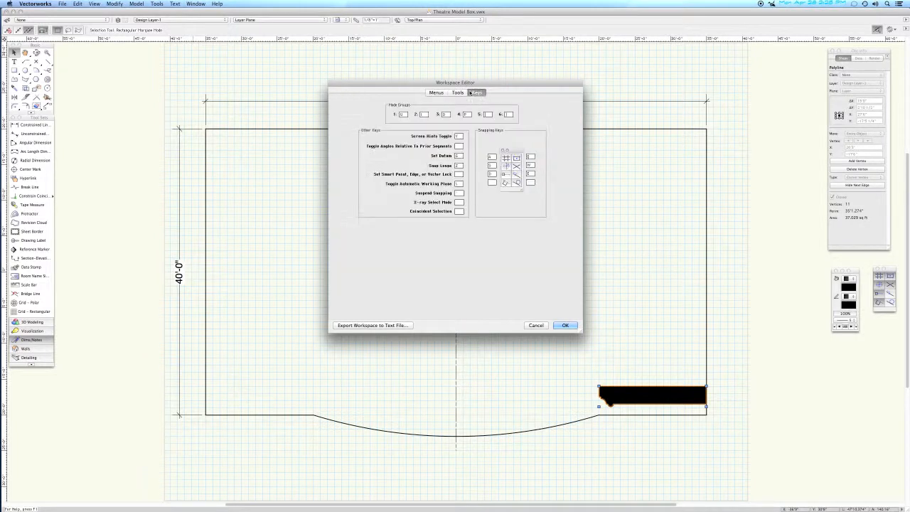
click(458, 92)
click(437, 114)
click(436, 109)
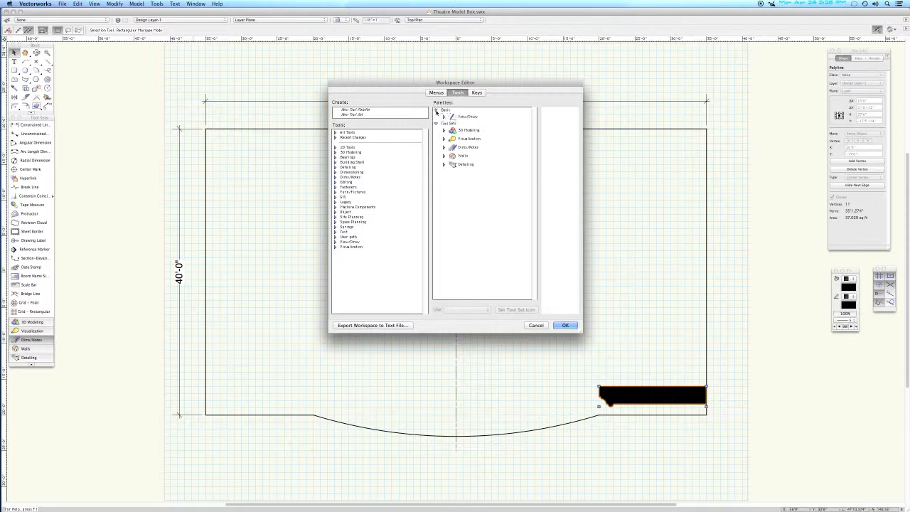
click(443, 117)
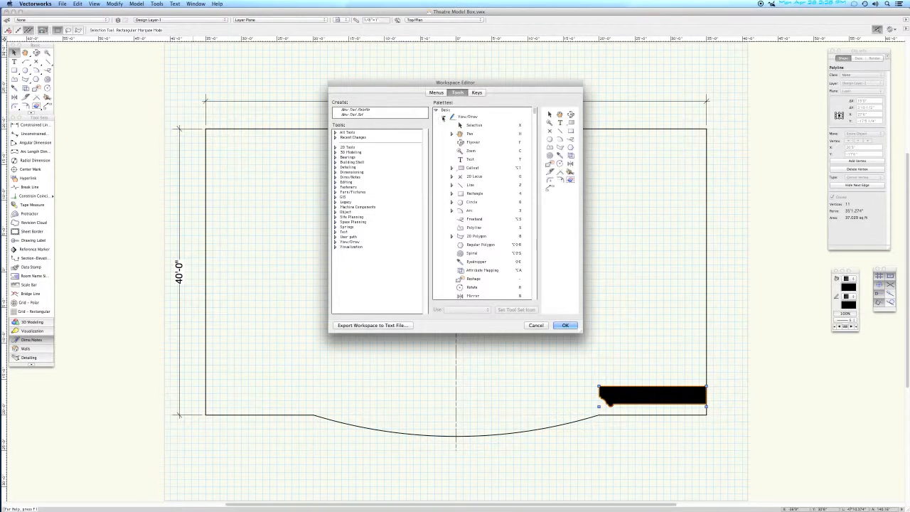
scroll(482, 291, down, 2)
click(470, 281)
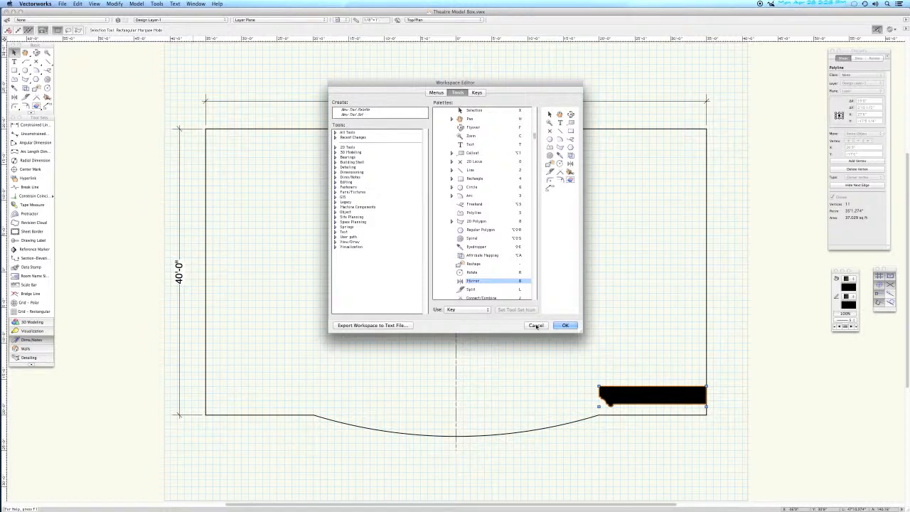
click(537, 325)
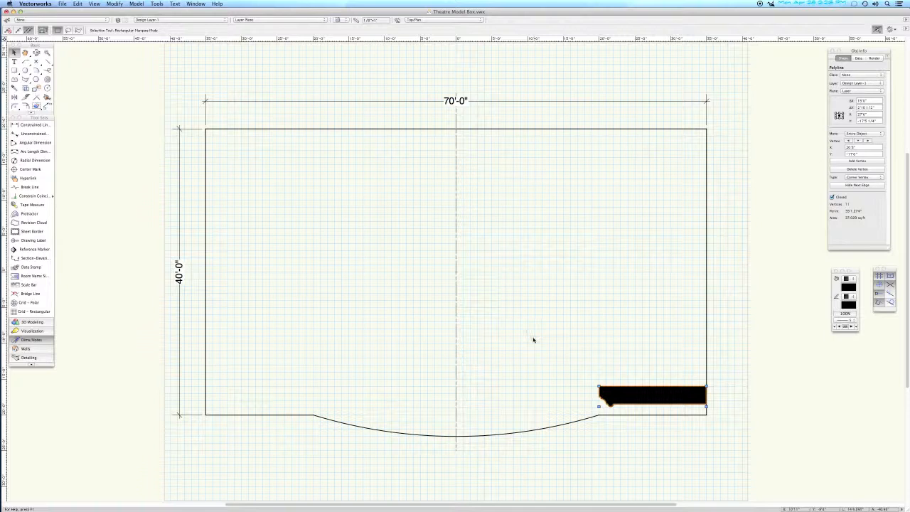
Mirror a duplicate of the moulded wall section across the vertical centre line to the opposite side of the plan
key(equal)
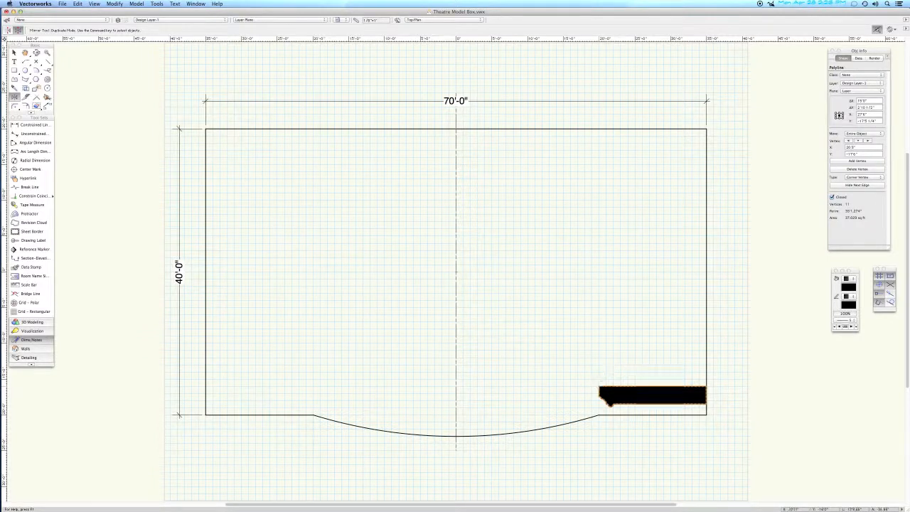
click(456, 394)
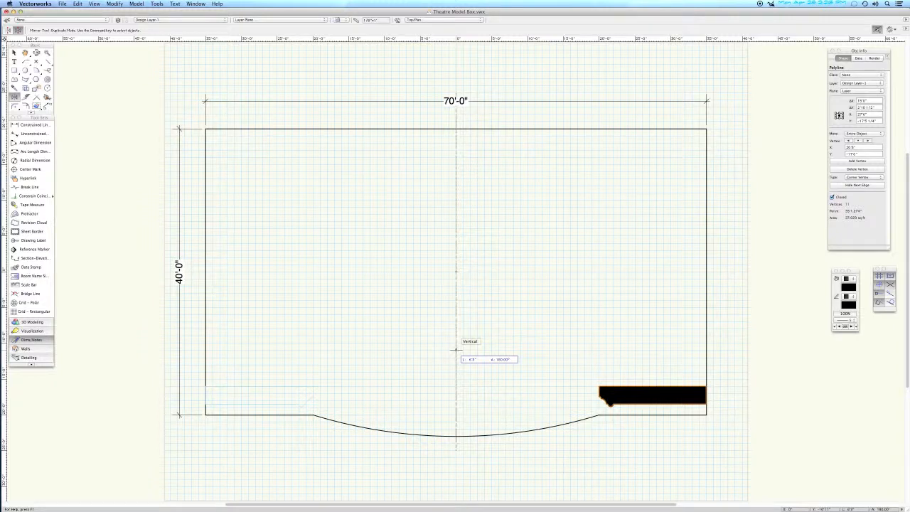
click(456, 349)
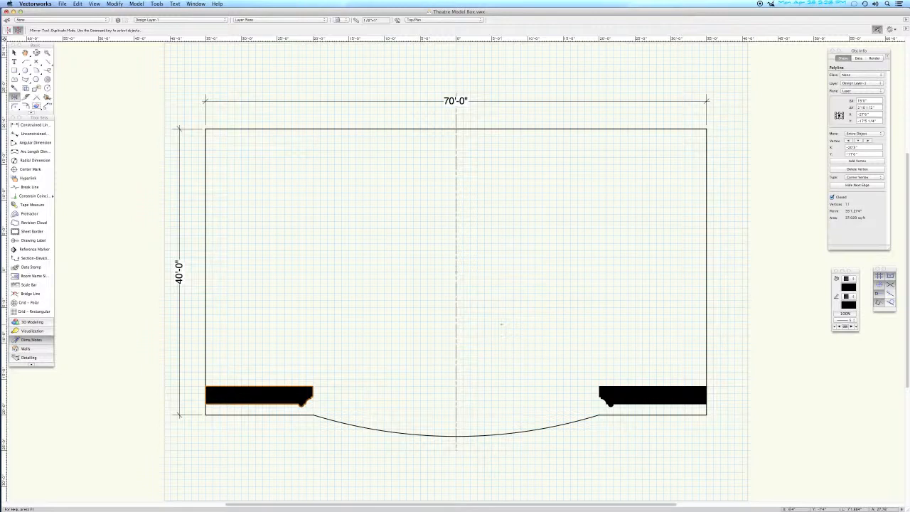
key(x)
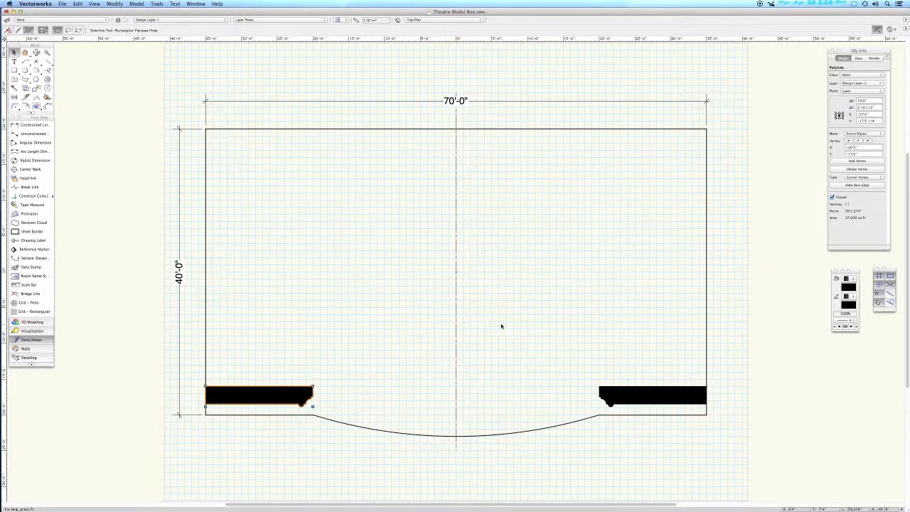
click(497, 242)
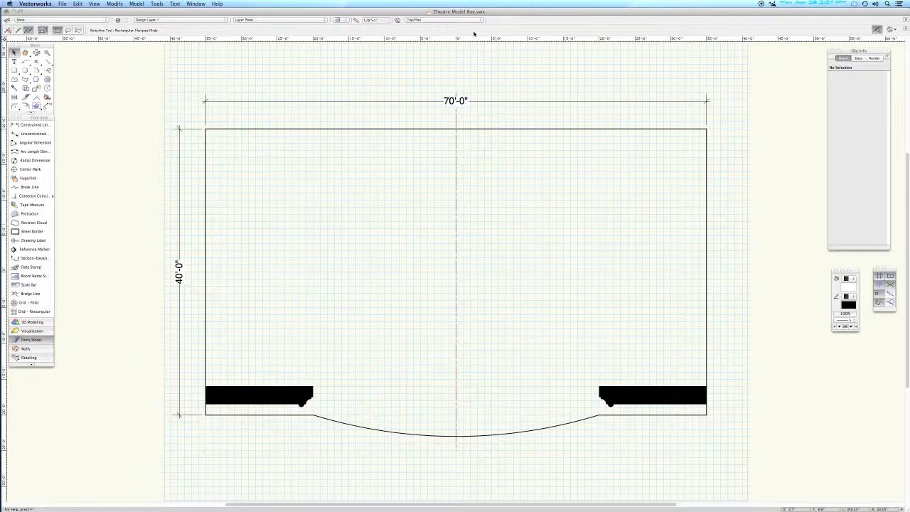
Examine the list of available standard views while keeping Top/Plan active
click(468, 20)
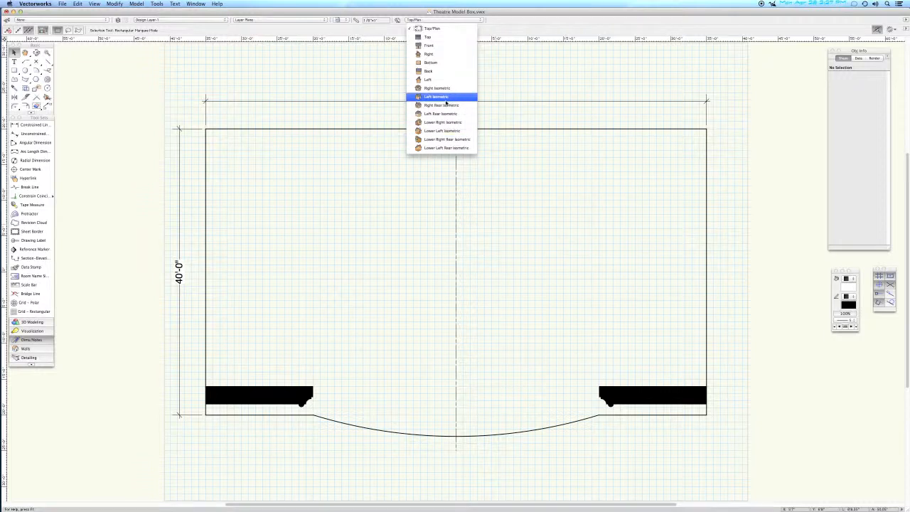
click(448, 29)
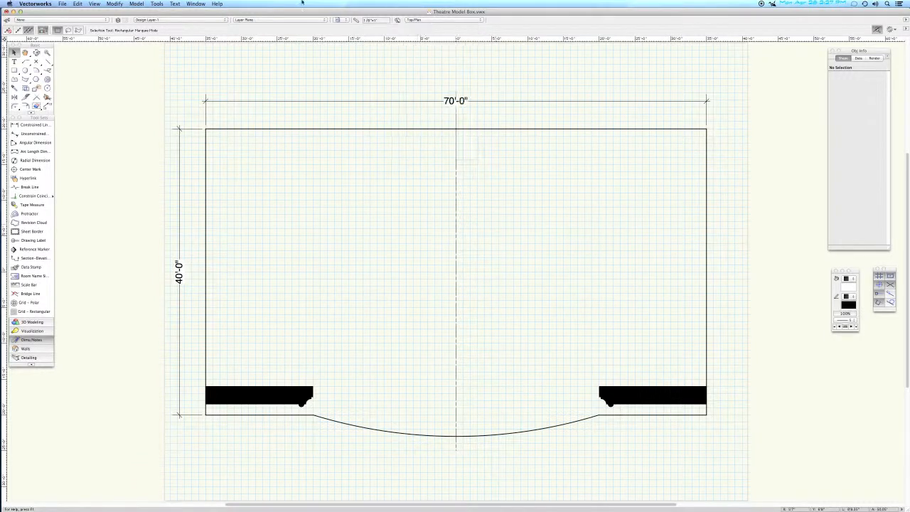
click(118, 5)
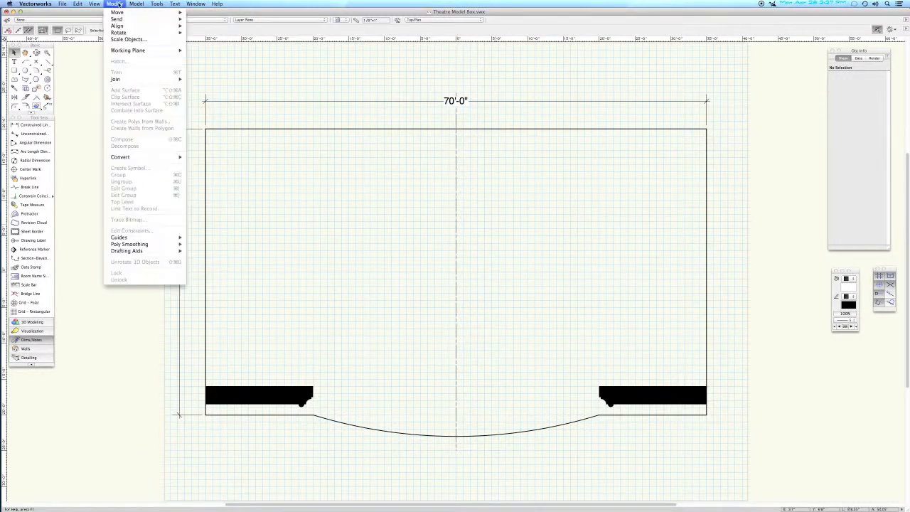
mouse_move(96, 5)
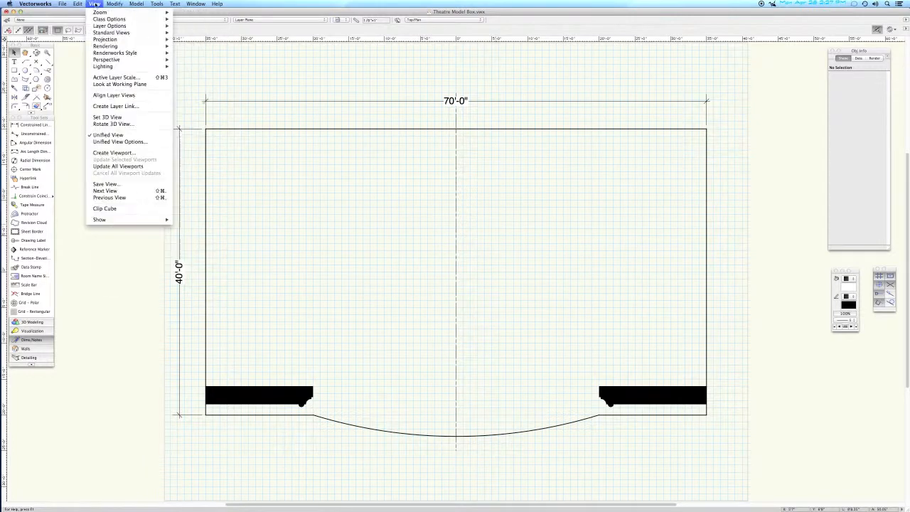
mouse_move(114, 33)
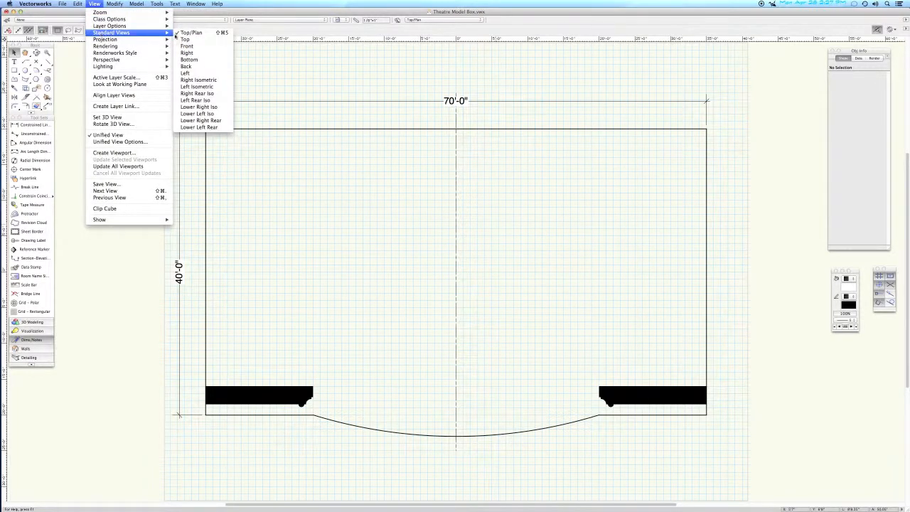
click(451, 32)
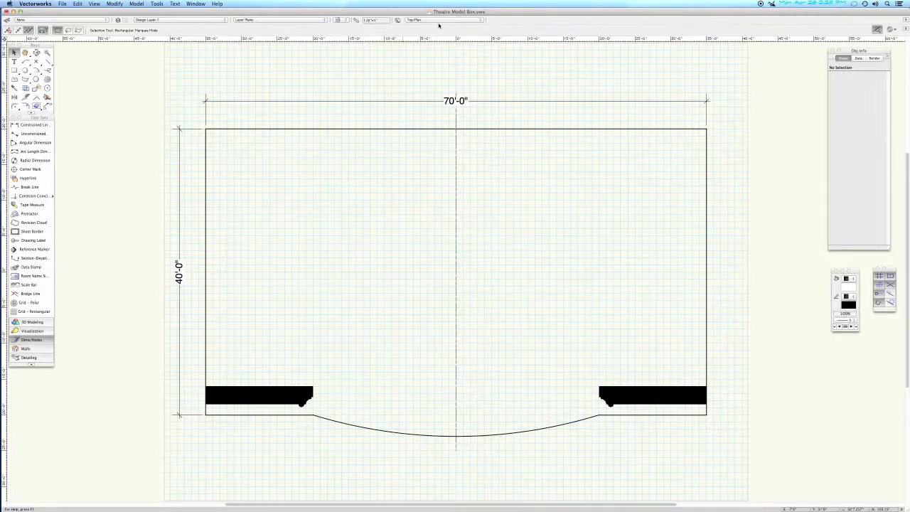
View the model box plan in Right Isometric, Right and Right Rear Isometric, and return to Top/Plan
key(KP_3)
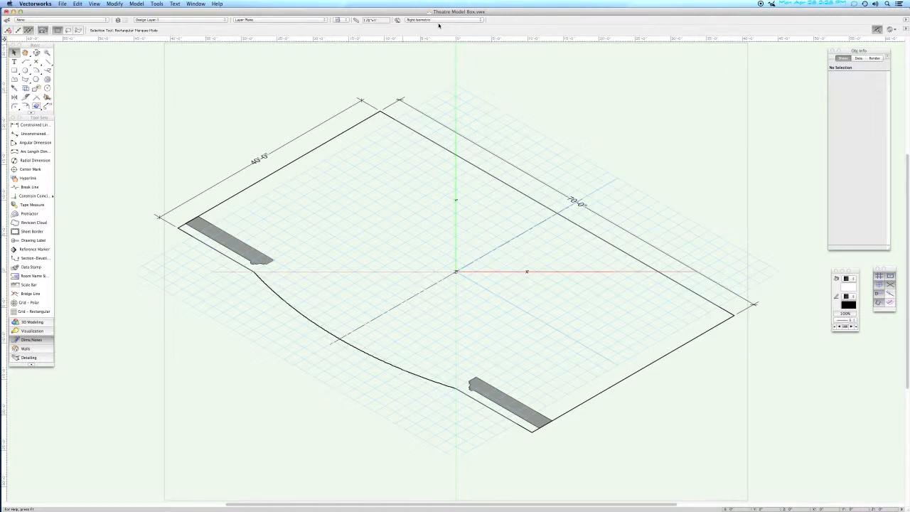
key(KP_6)
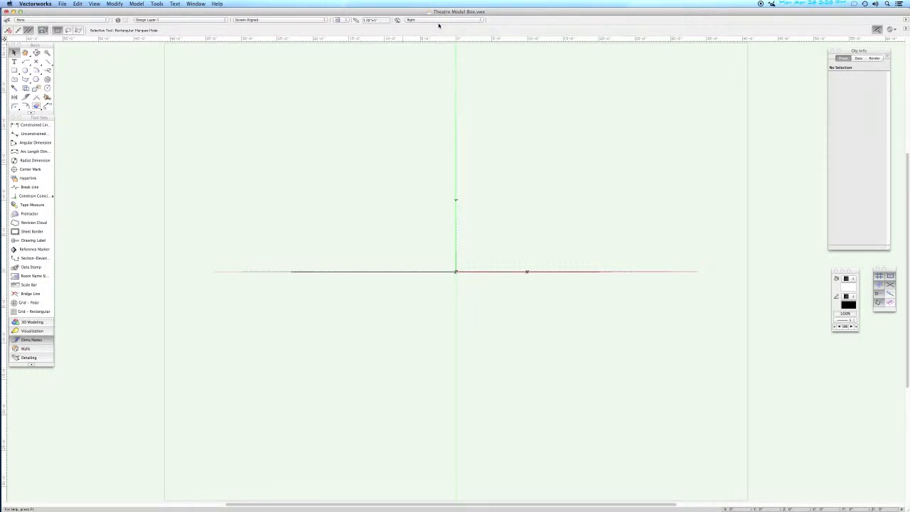
key(KP_9)
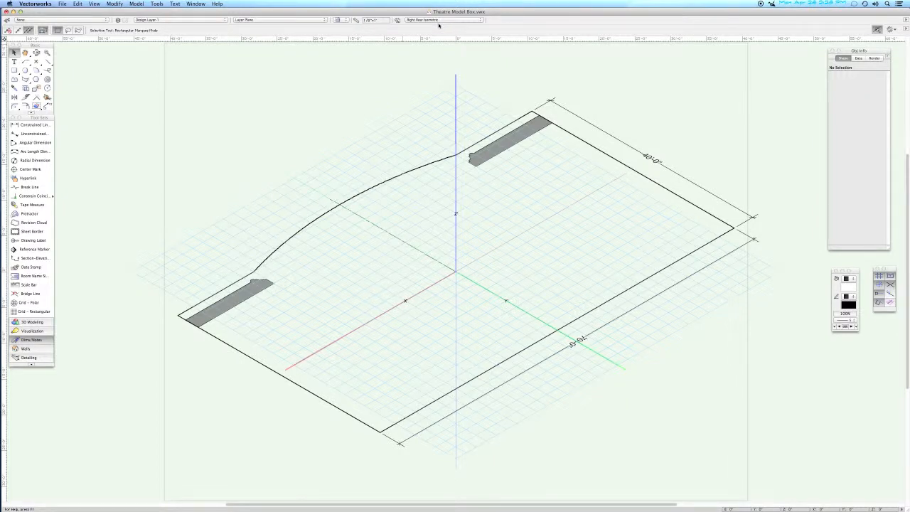
key(KP_0)
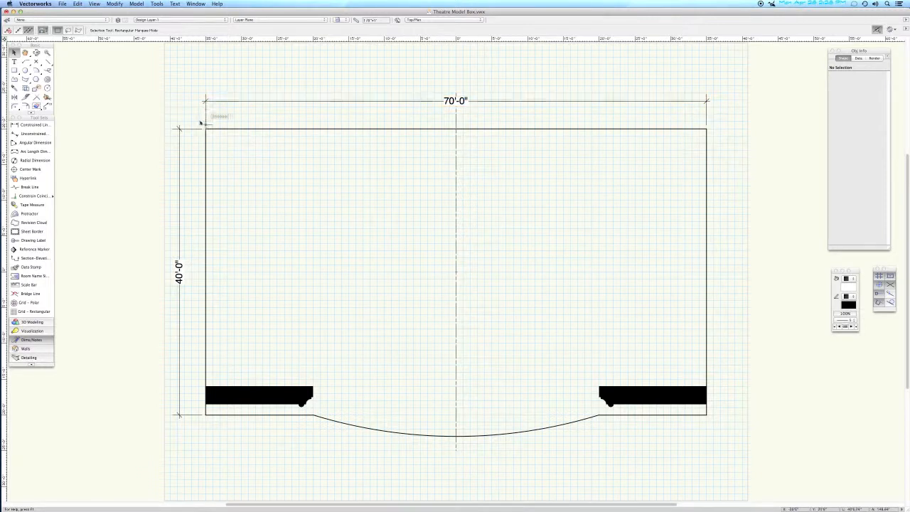
Compose the stage outline's lines and front arc into one closed polyline, leaving out the two moulded wall sections
mouse_move(206, 129)
mouse_down()
mouse_move(315, 181)
mouse_move(650, 262)
mouse_move(671, 364)
mouse_move(717, 420)
mouse_move(723, 442)
mouse_up()
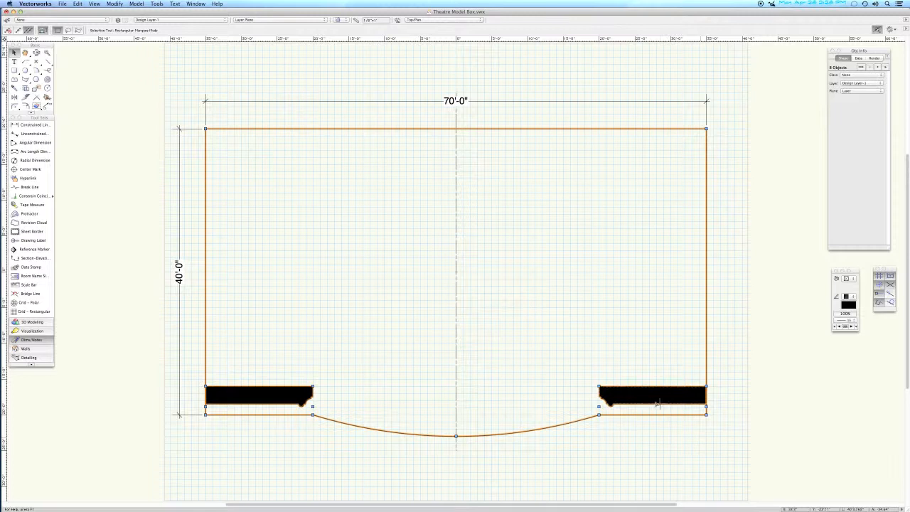
shift+click(636, 389)
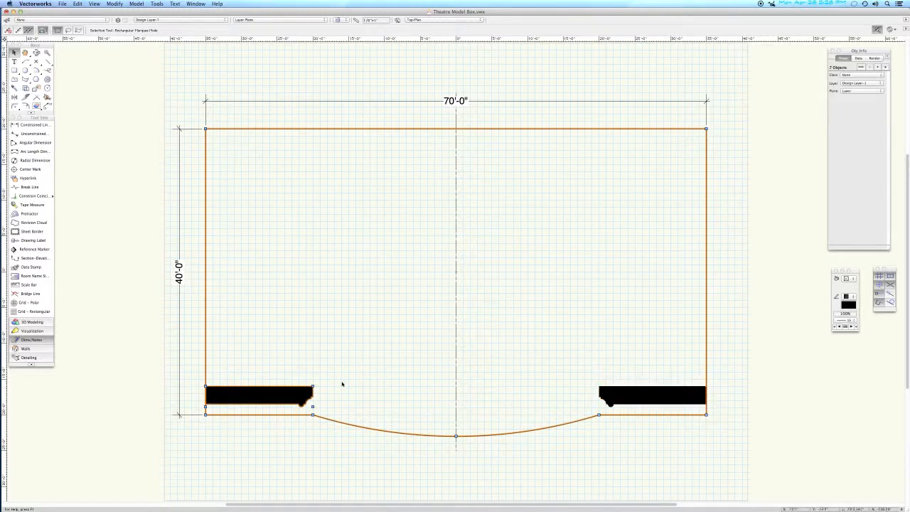
shift+click(298, 389)
shift+click(305, 388)
shift+click(614, 393)
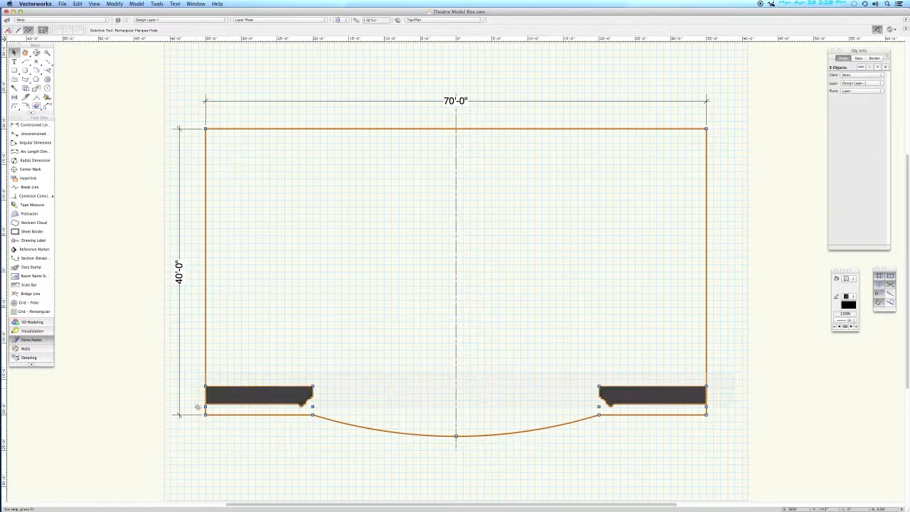
click(196, 411)
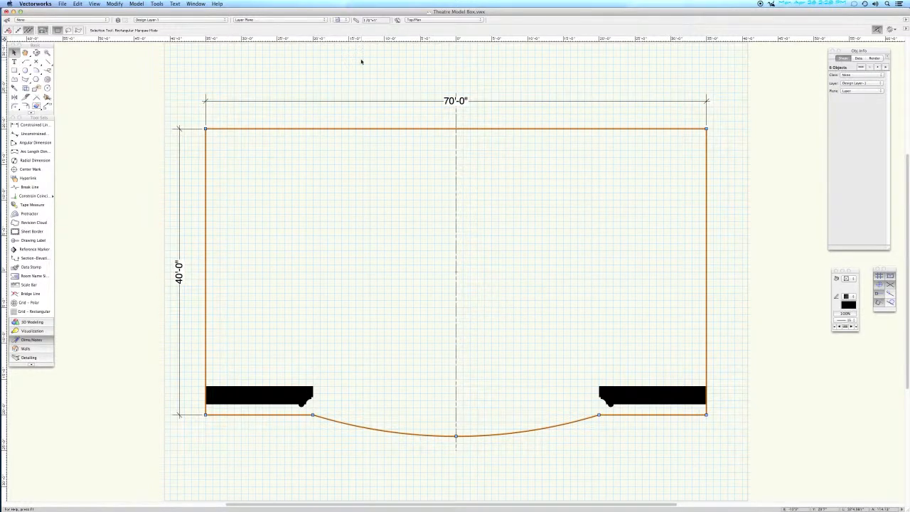
click(116, 5)
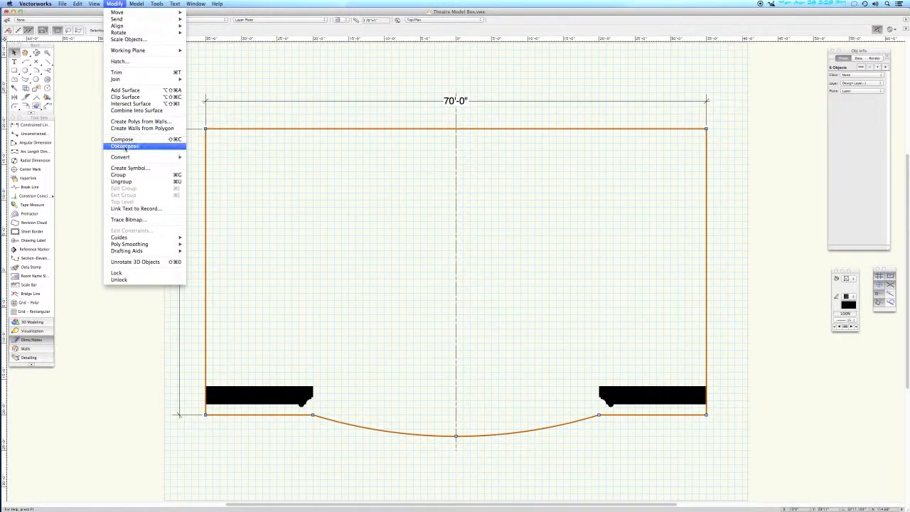
click(179, 140)
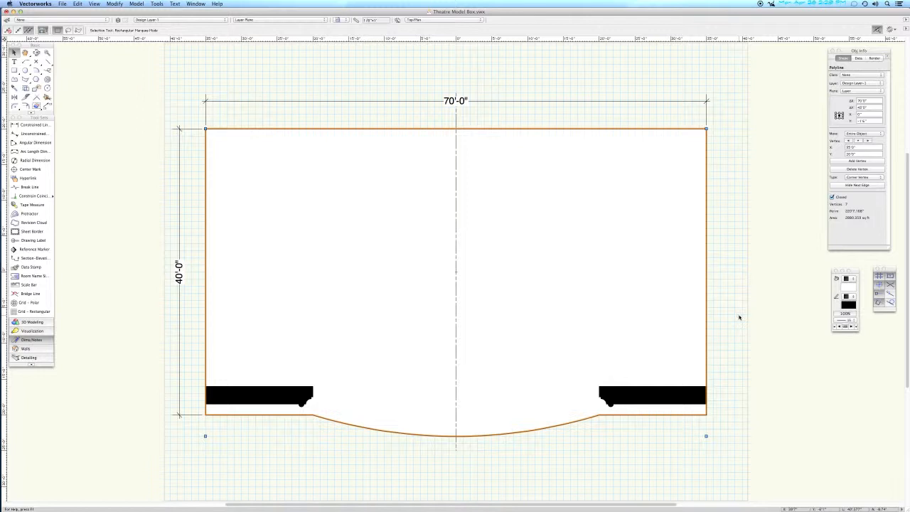
Try extruding the stage outline 4'0" upward, check it in Right Isometric, and undo the extrusion
click(118, 5)
mouse_move(137, 5)
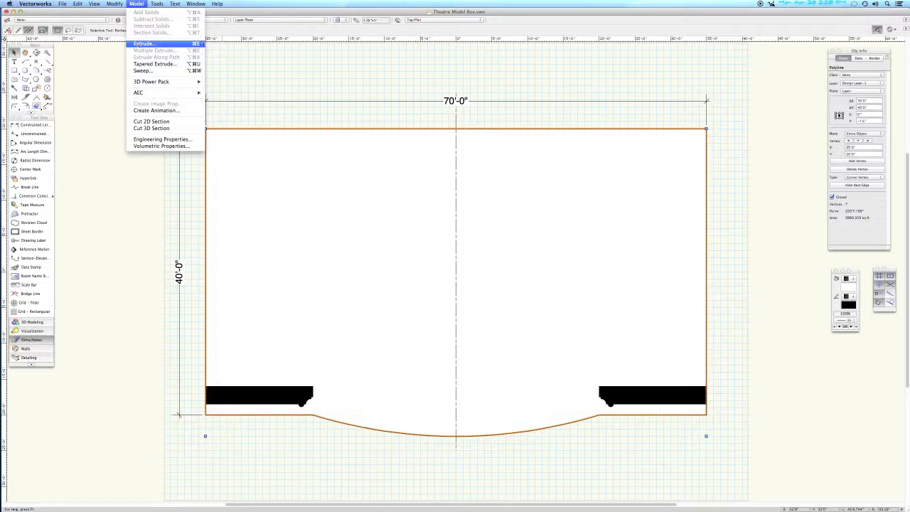
click(197, 44)
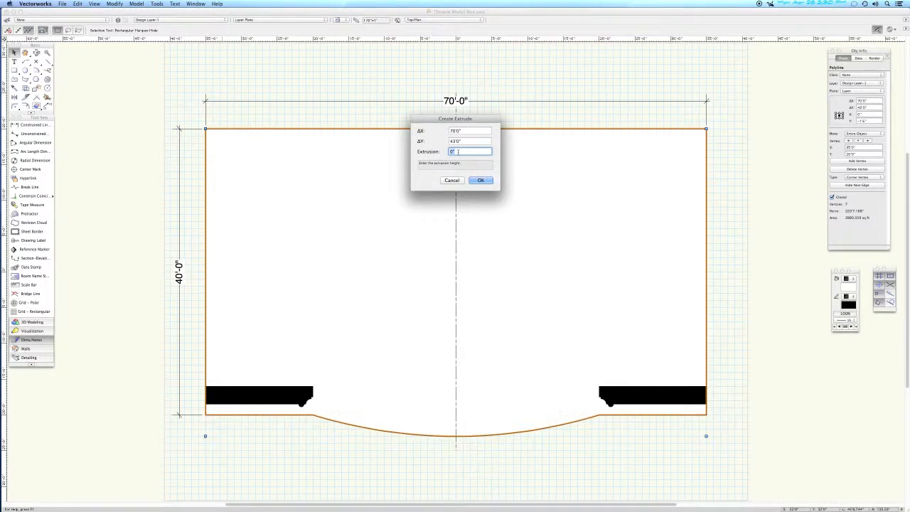
text(48)
key(Return)
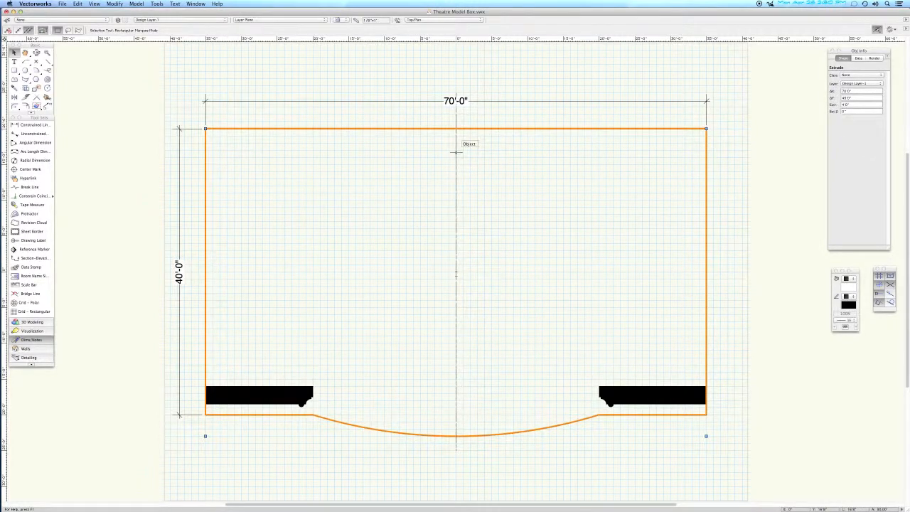
key(KP_3)
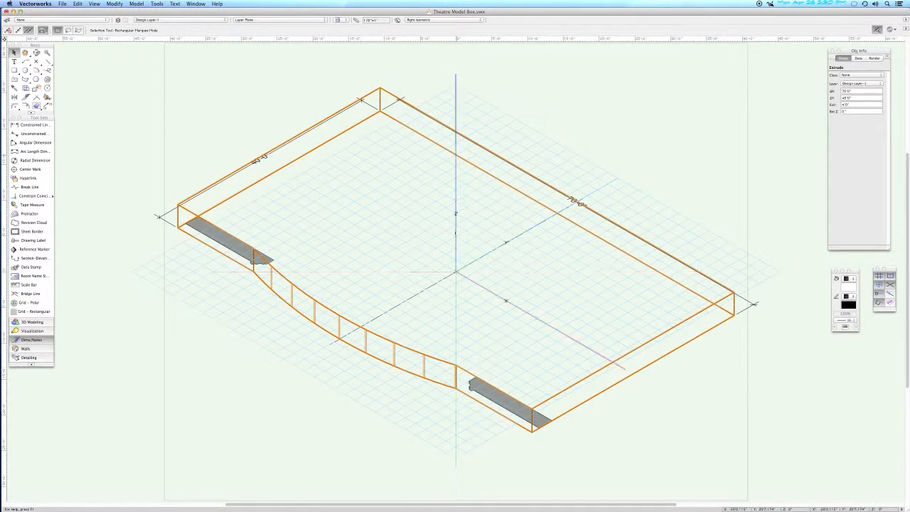
click(422, 428)
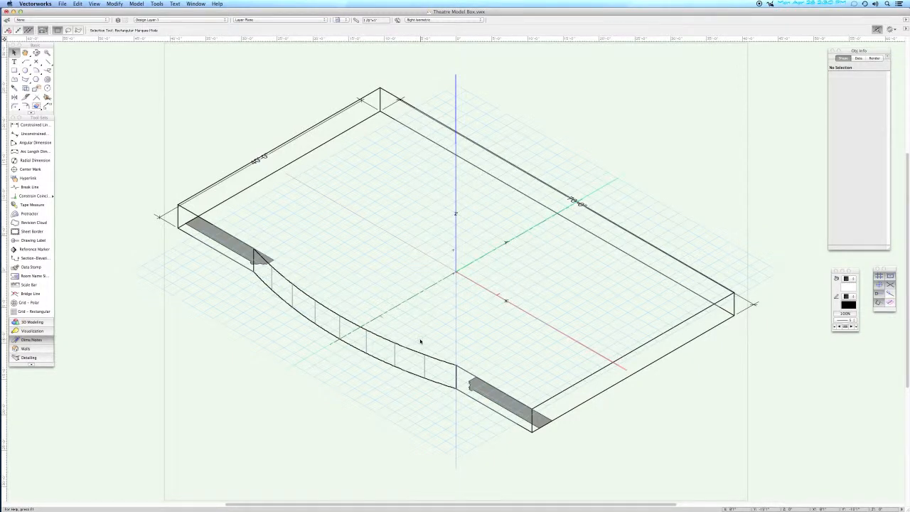
key(F5)
click(388, 272)
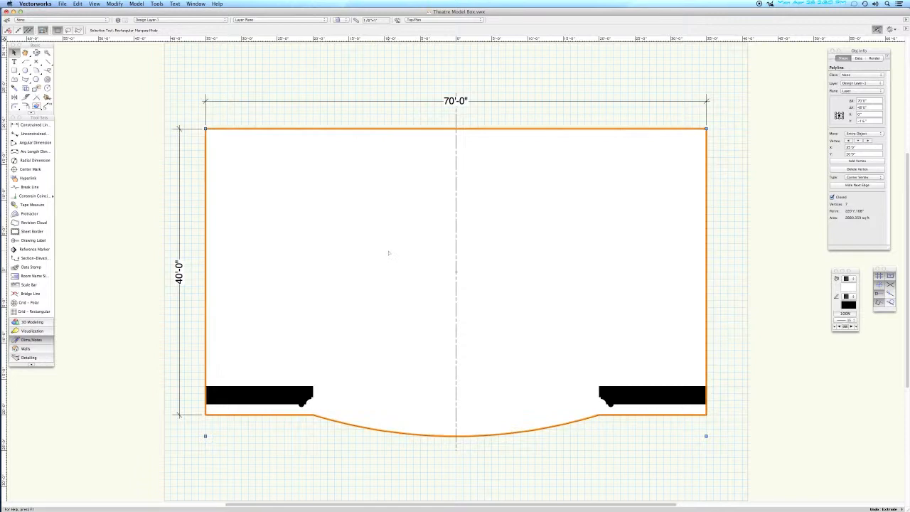
Extrude the stage outline by -4'0" in Right Isometric so the stage block extends below the plan
key(KP_3)
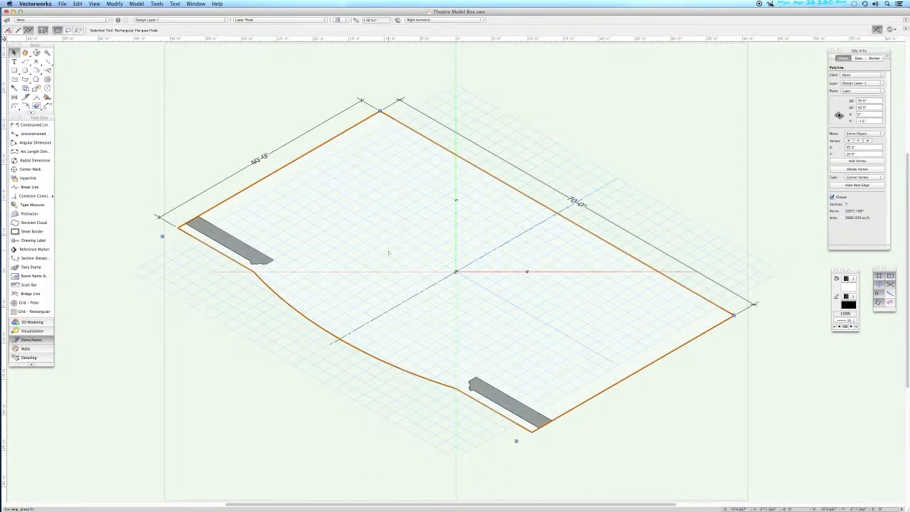
key(super+e)
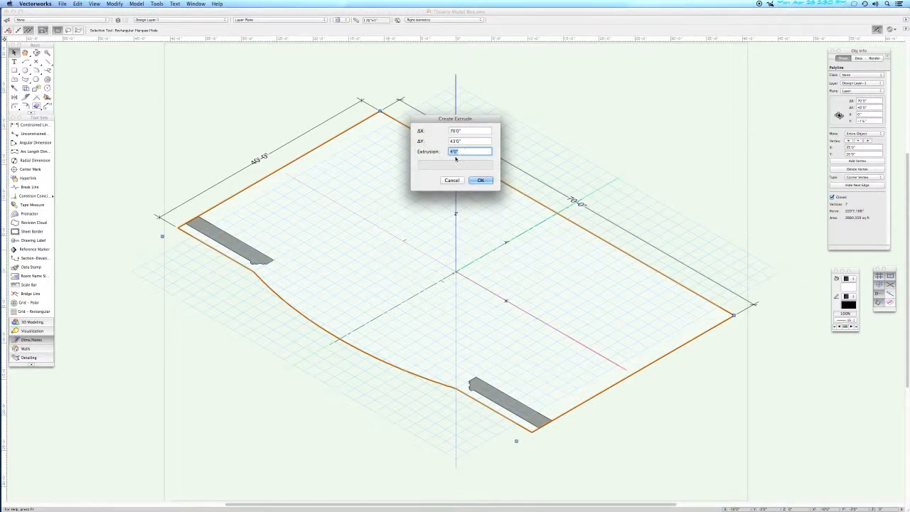
text(-36)
key(Return)
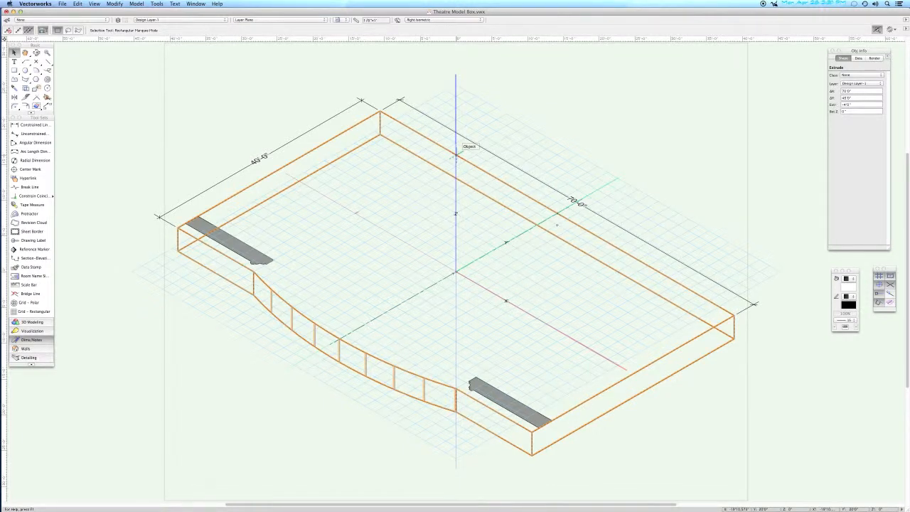
Extrude each of the two moulded wall sections 20'0" high above the stage
click(514, 378)
click(505, 394)
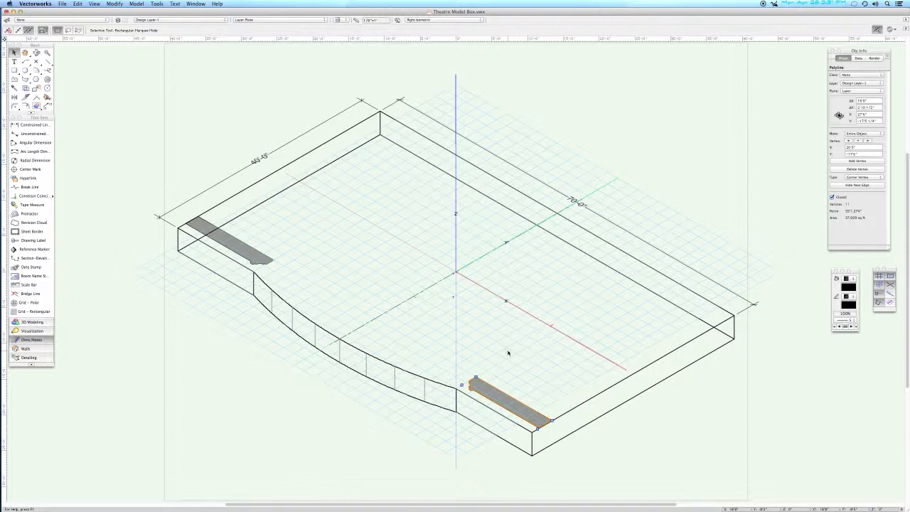
key(super+e)
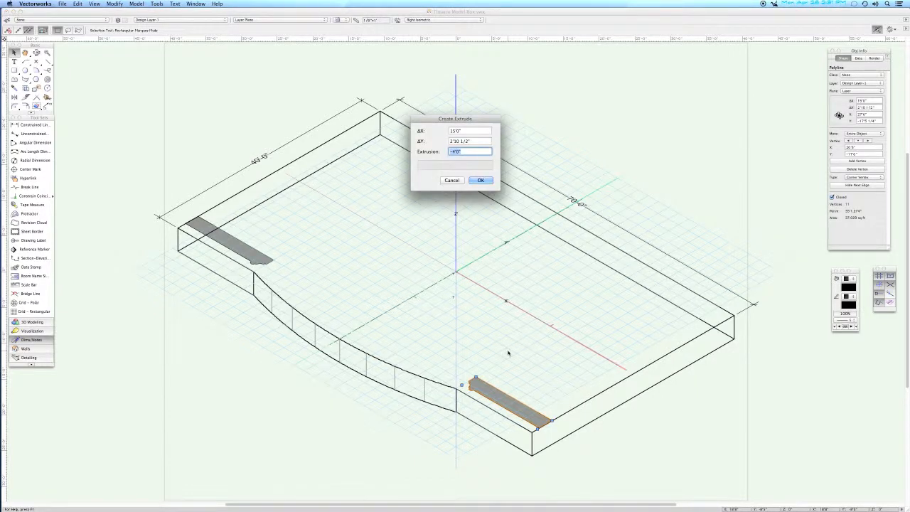
key(Return)
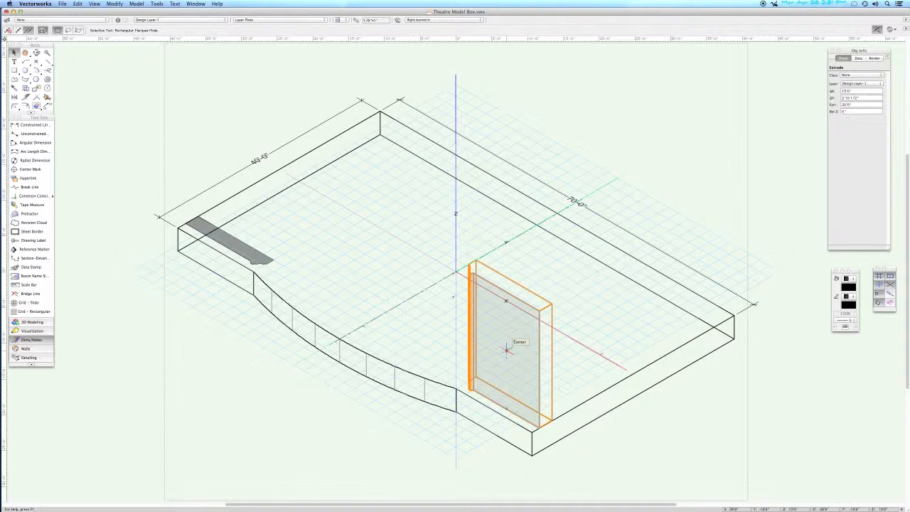
click(256, 249)
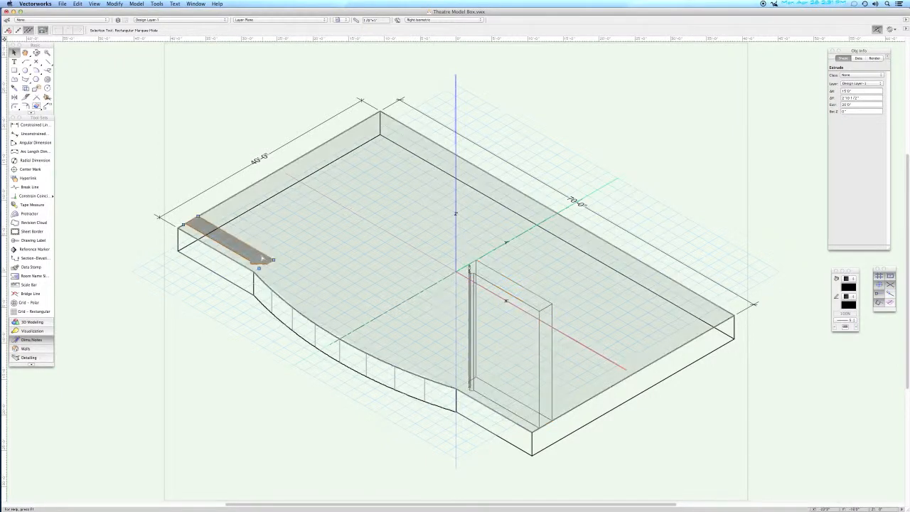
key(super+e)
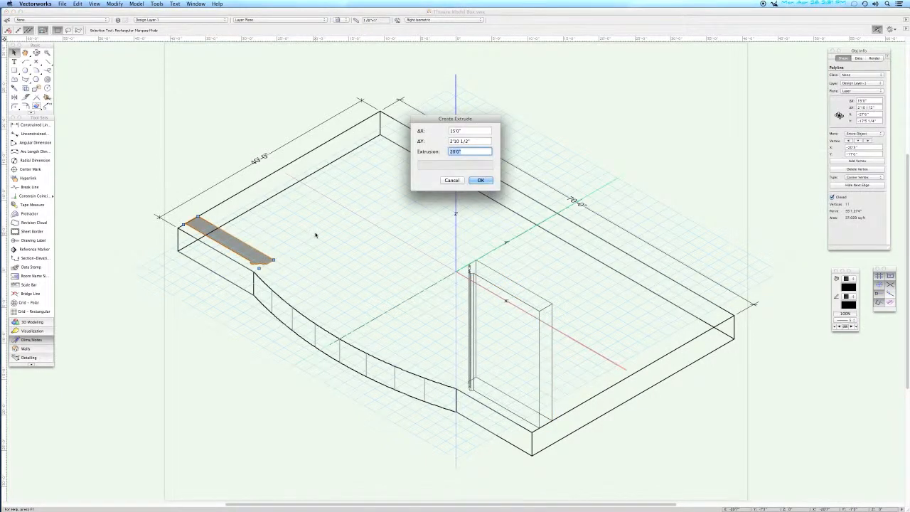
key(Return)
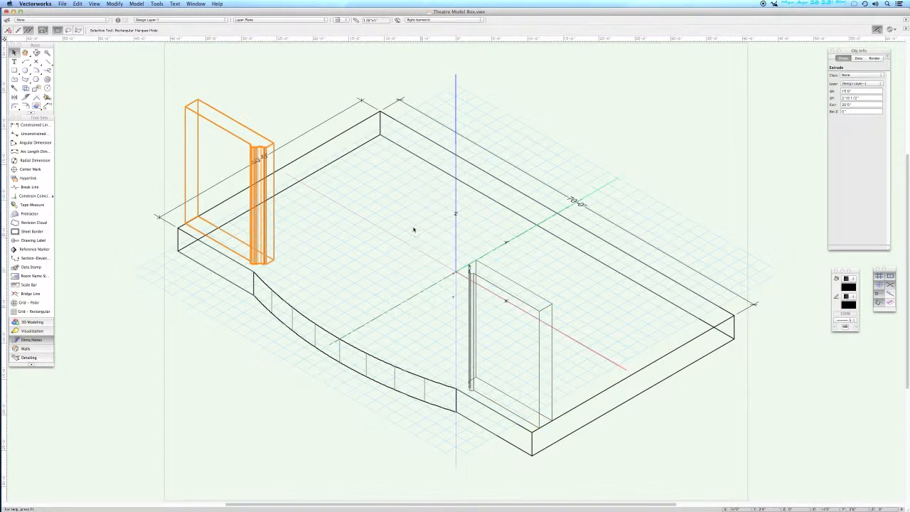
Undo the extrusions of both moulded wall sections and clear the selection
key(super+z)
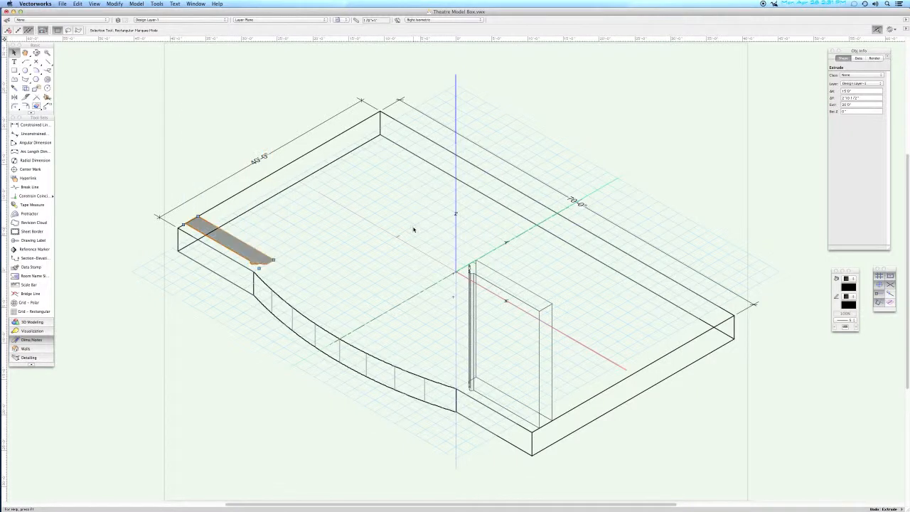
key(super+z)
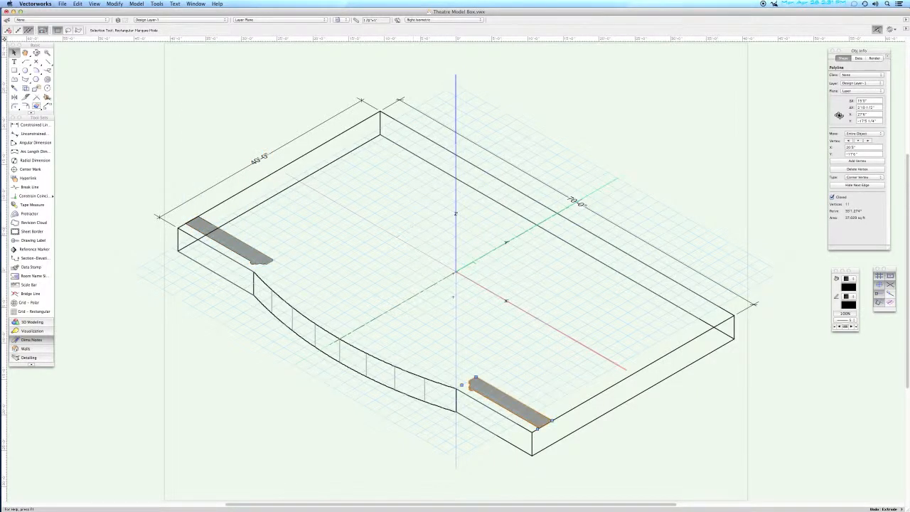
click(502, 342)
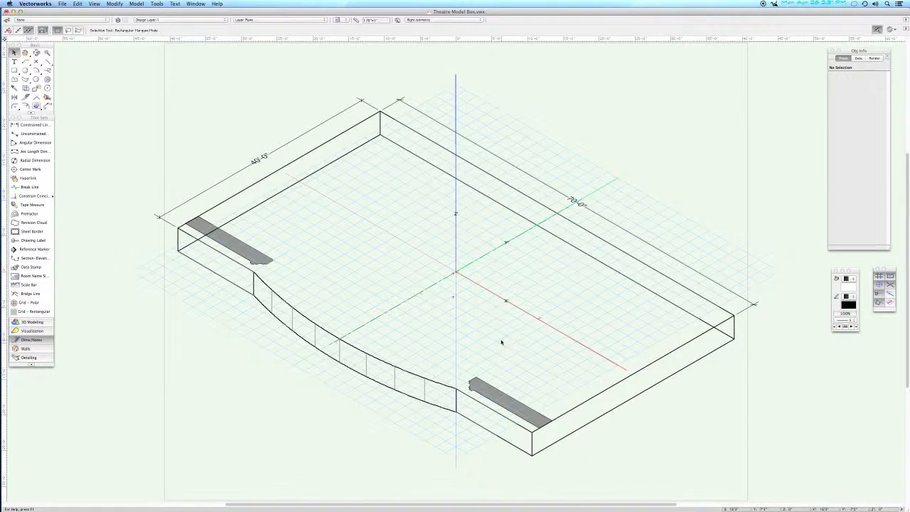
Set the working plane at the midpoint of the stage's centre line and rotate it upright, parallel to the 70' side
click(27, 323)
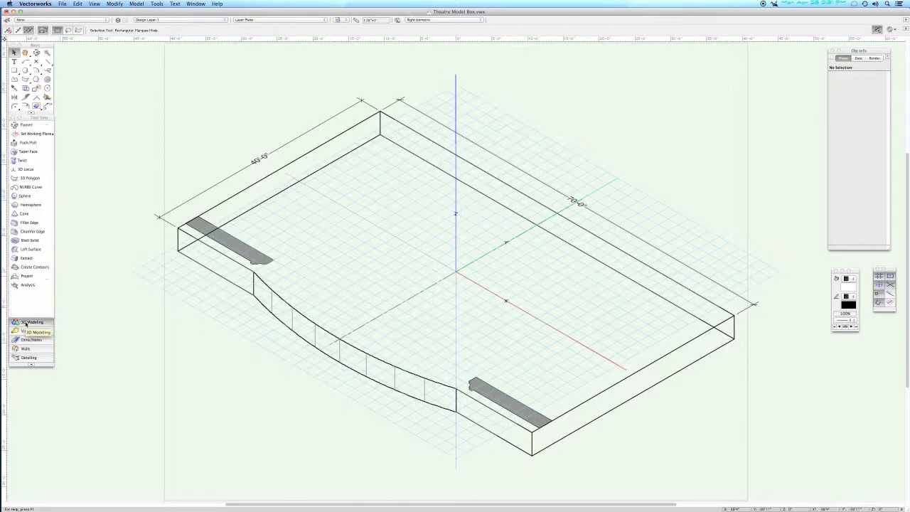
click(28, 135)
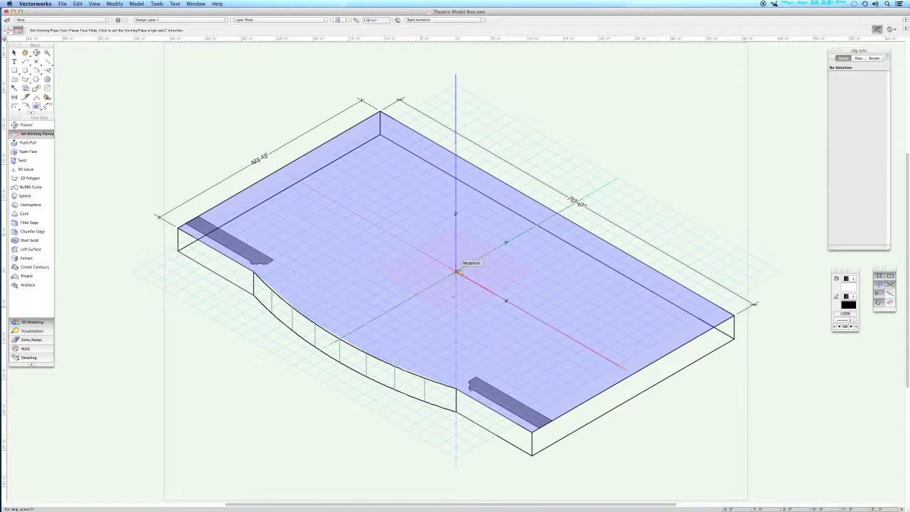
click(457, 271)
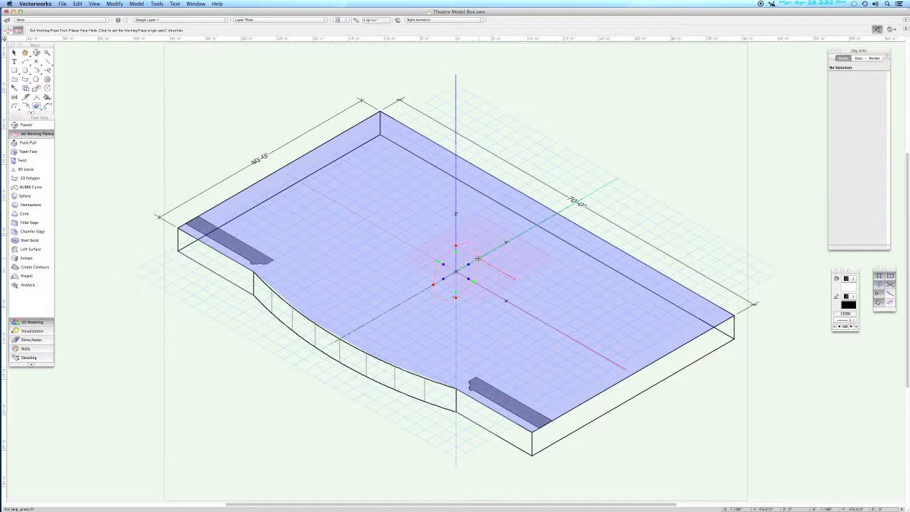
click(478, 258)
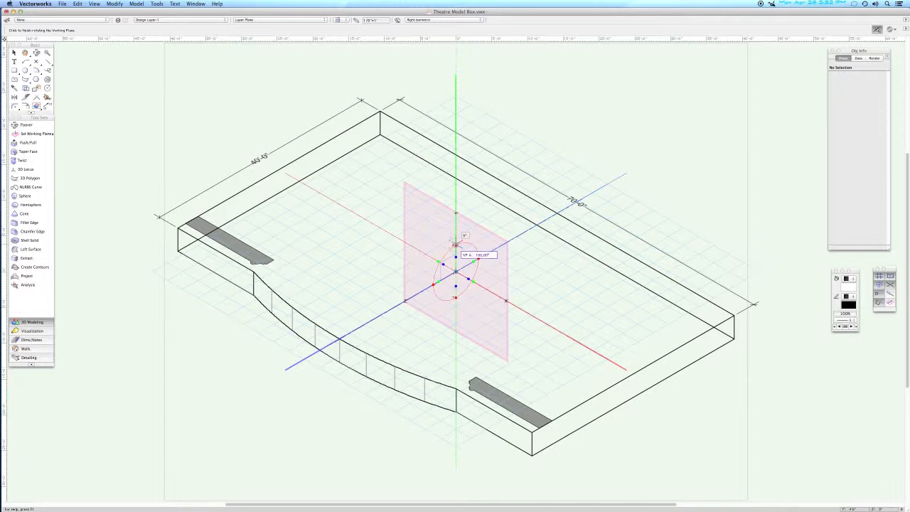
click(455, 244)
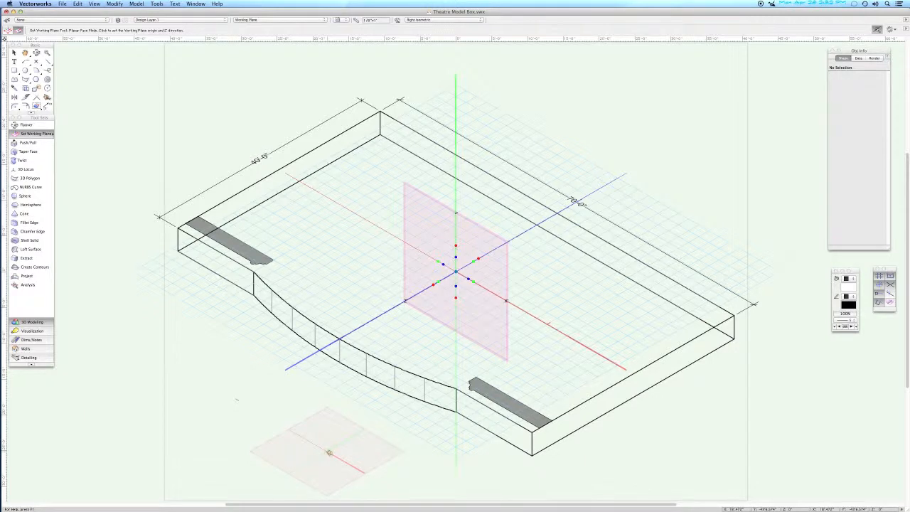
Create a 40' wide by 20' high rectangle on the upright working plane, its bottom centre anchored at the plane's origin
key(4)
key(4)
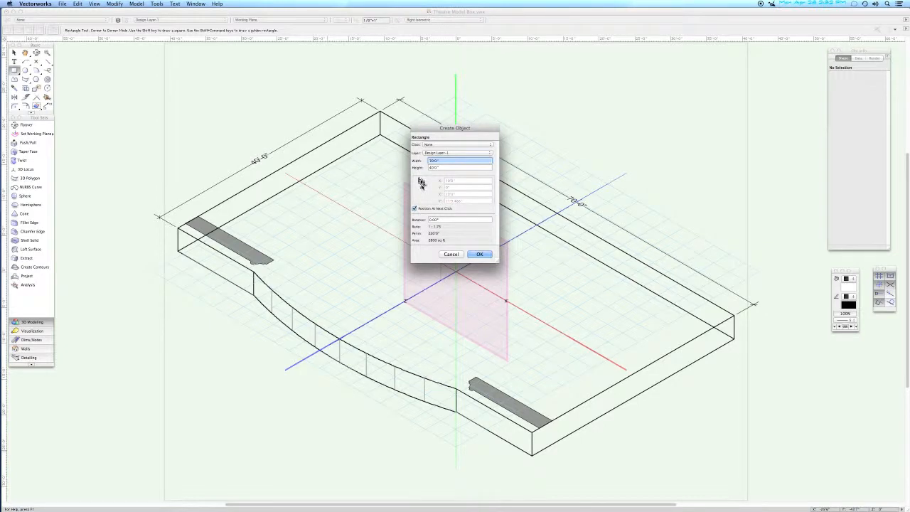
click(422, 185)
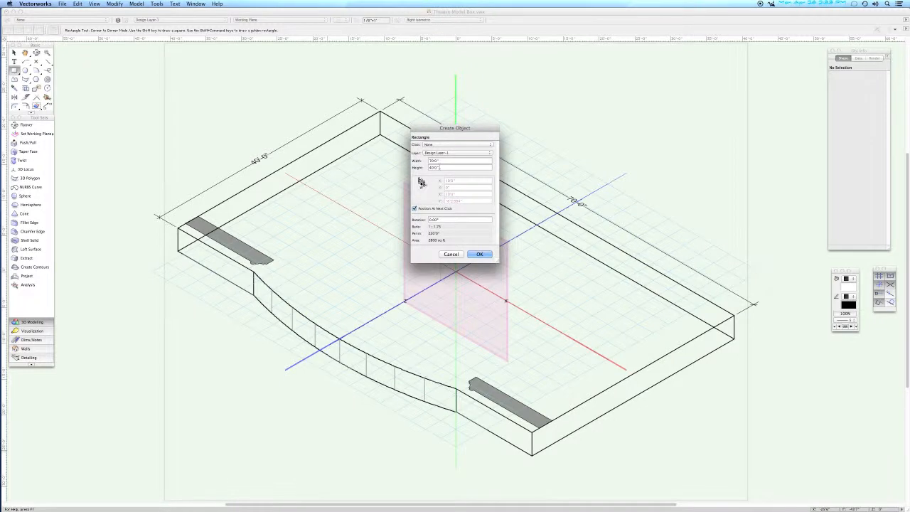
drag(443, 161, 418, 162)
text(40')
key(Tab)
text(20')
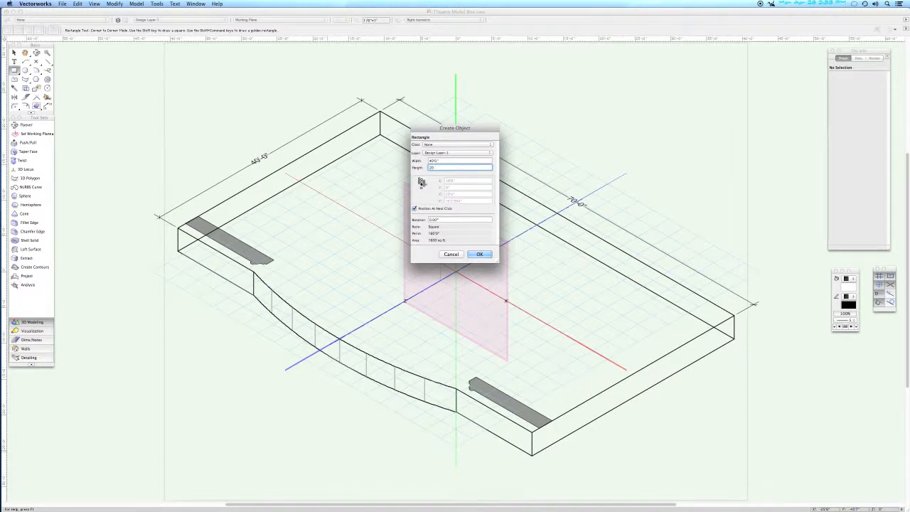
key(Return)
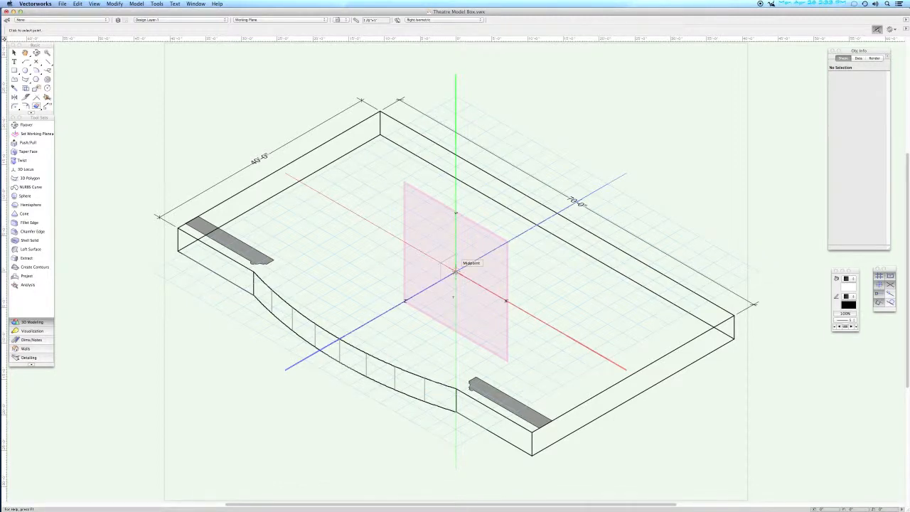
click(455, 272)
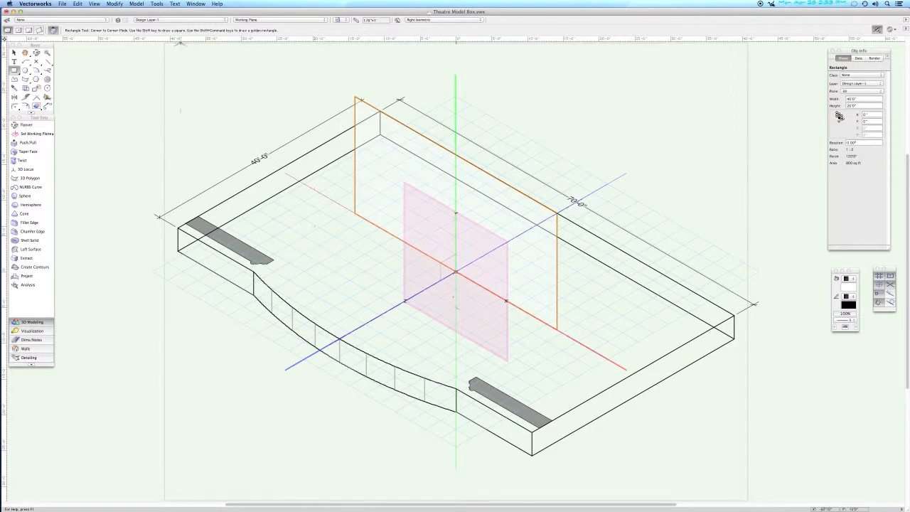
Convert the 40' by 20' rectangle to separate lines and delete its bottom line at stage level
click(114, 4)
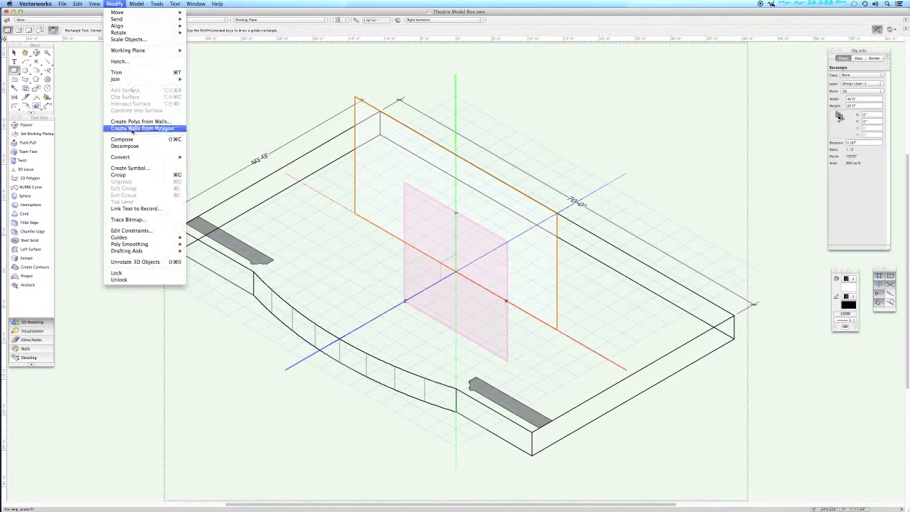
mouse_move(130, 158)
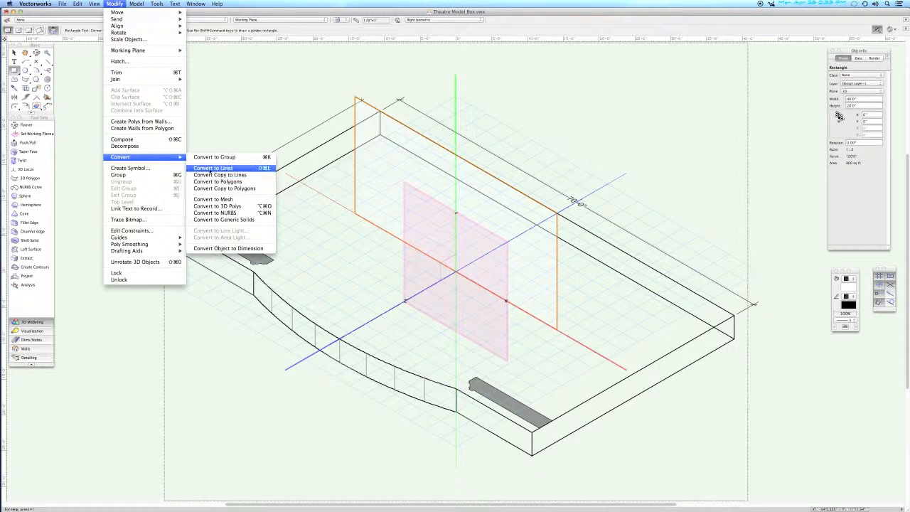
click(211, 169)
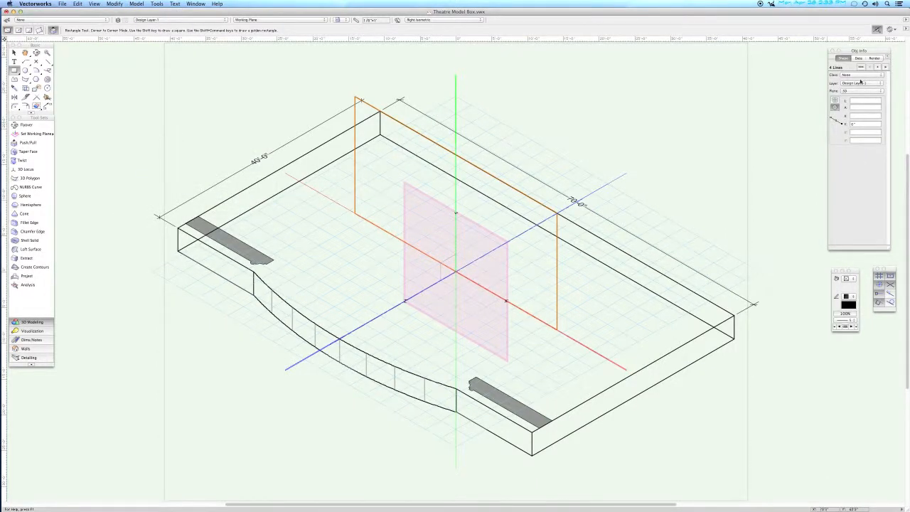
key(x)
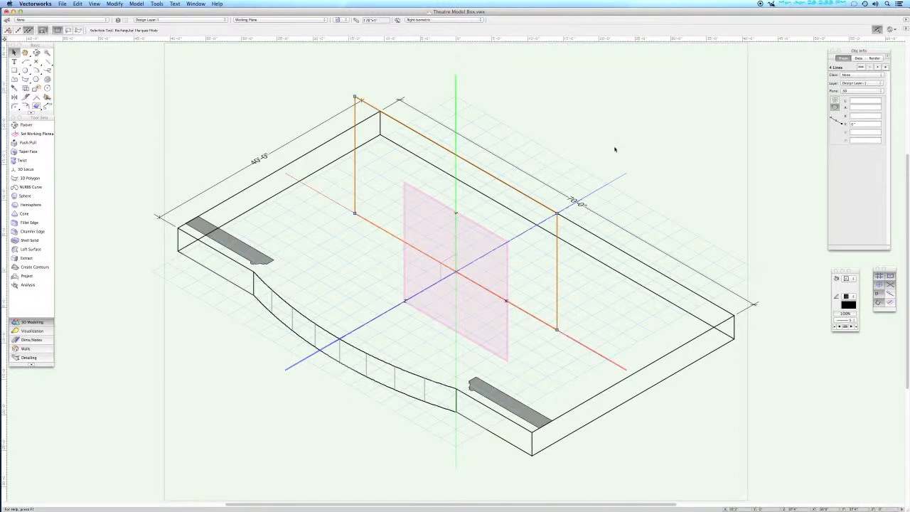
click(614, 148)
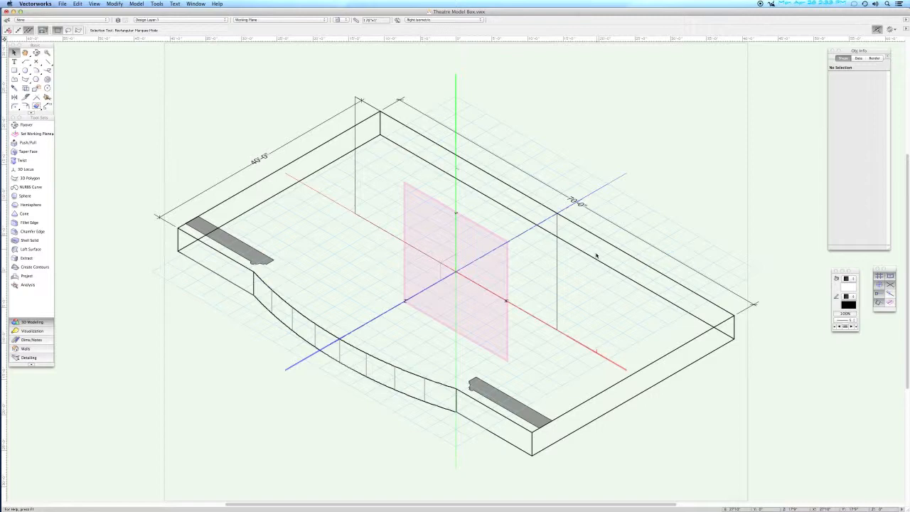
click(536, 322)
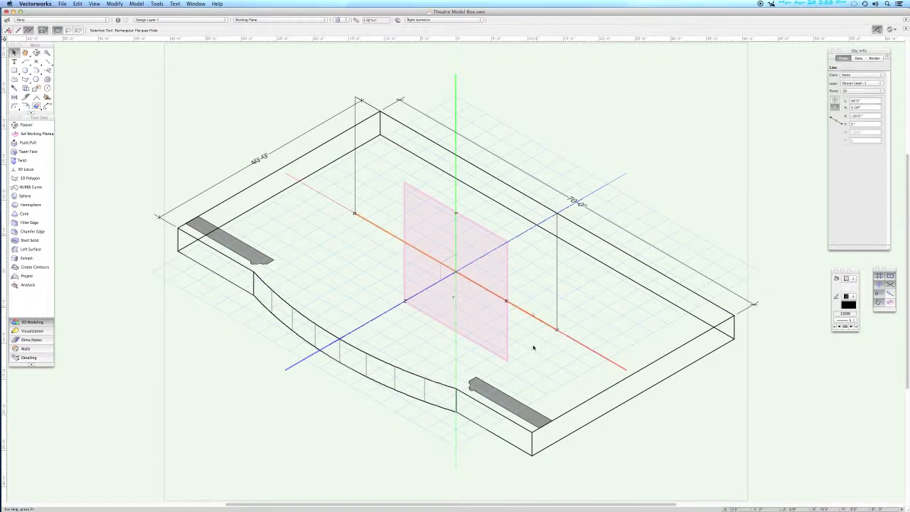
click(533, 348)
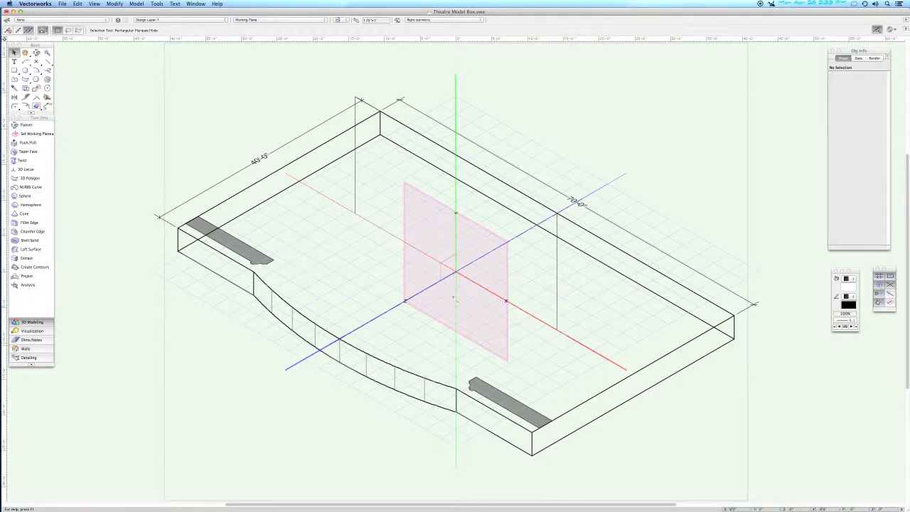
Compose the two upright lines and the top line into a single open polygon
drag(341, 79, 570, 340)
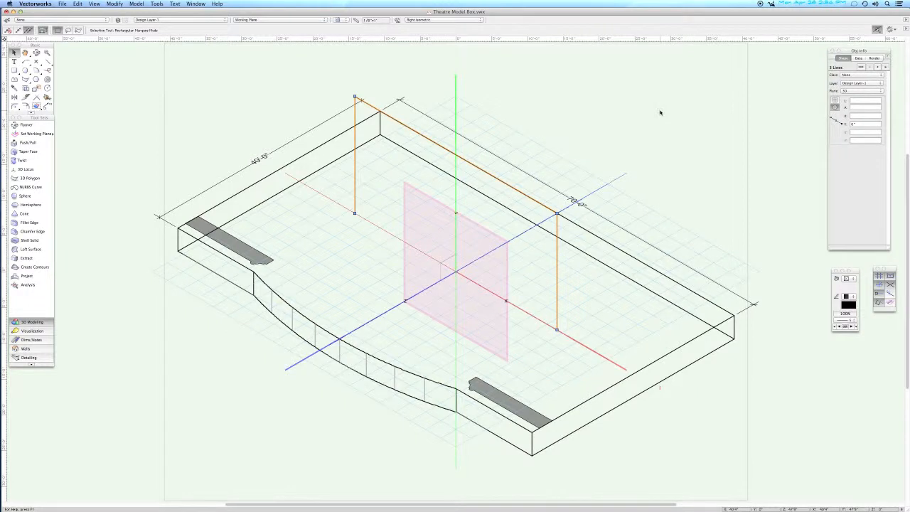
click(116, 4)
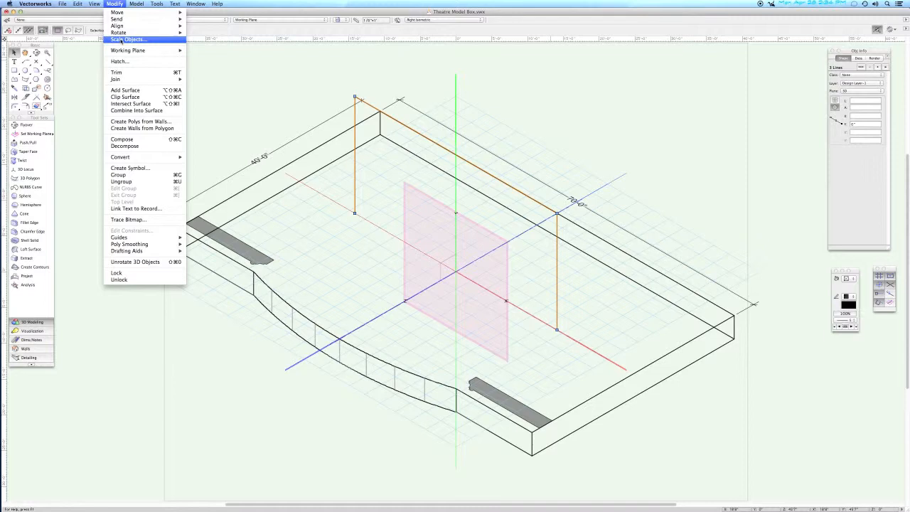
click(123, 139)
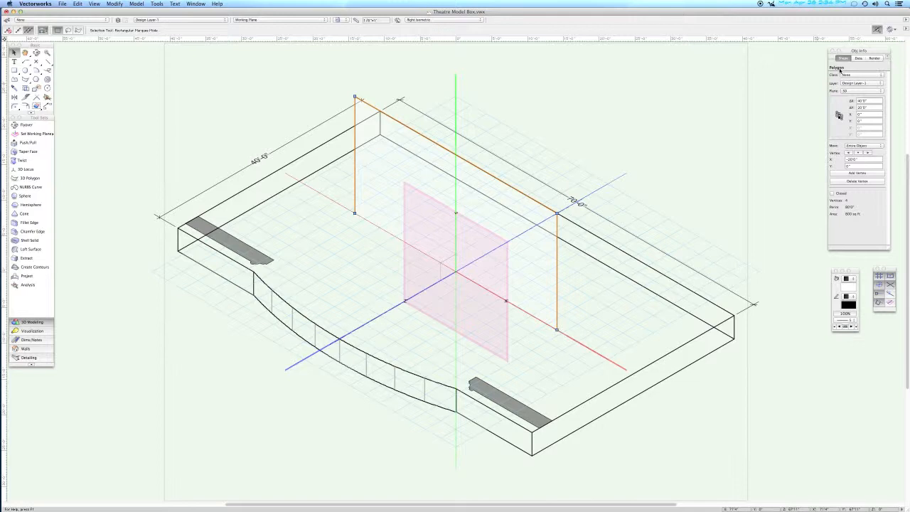
Move the open polygon downstage so its lower ends snap to the upstage inner corners of the moulded wall sections
click(558, 329)
drag(557, 330, 475, 374)
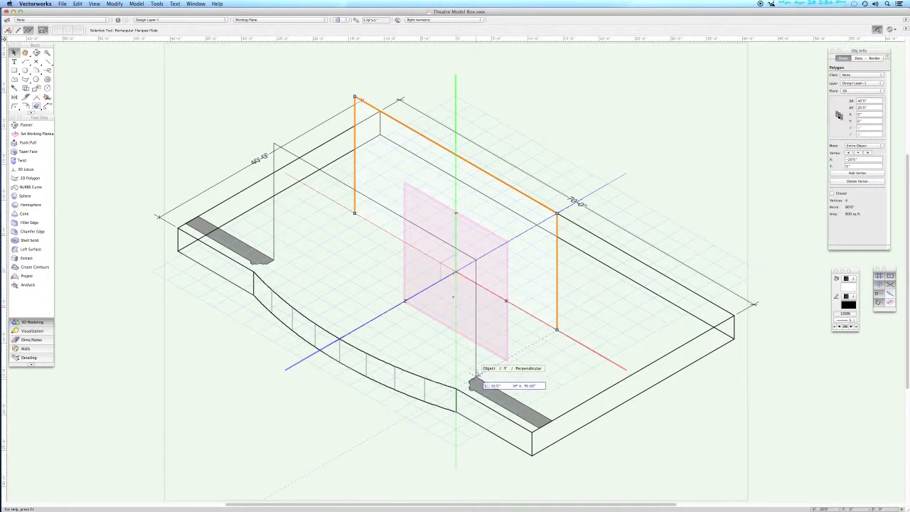
drag(475, 374, 475, 375)
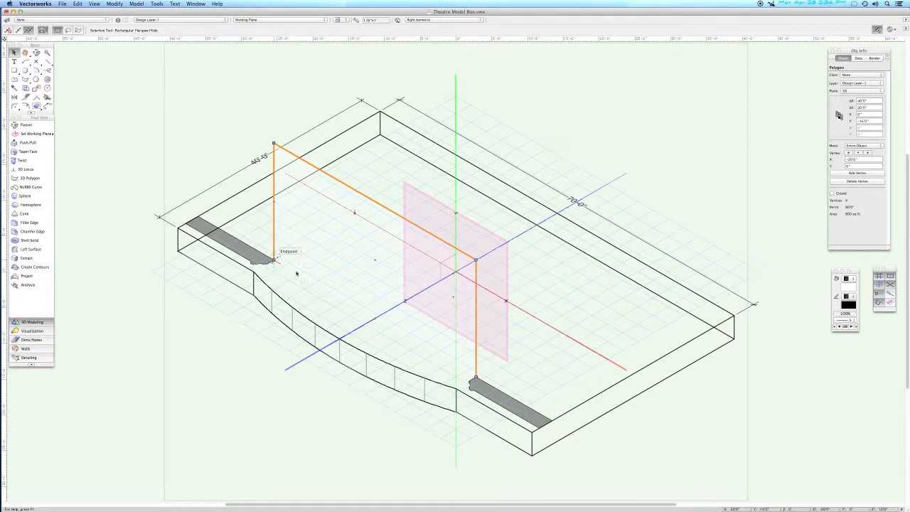
Try to extrude the right-hand moulded wall section along the open polygon path with Fix Profile enabled
shift+click(496, 388)
click(496, 387)
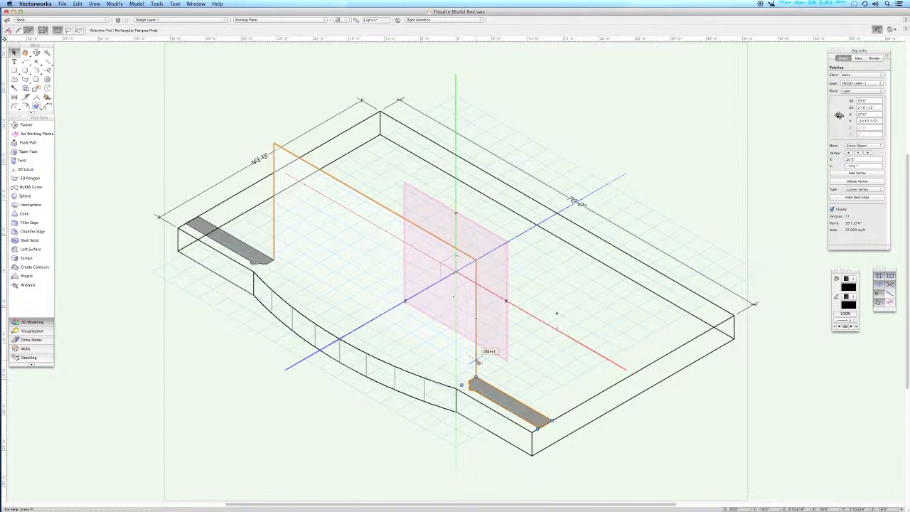
shift+click(476, 361)
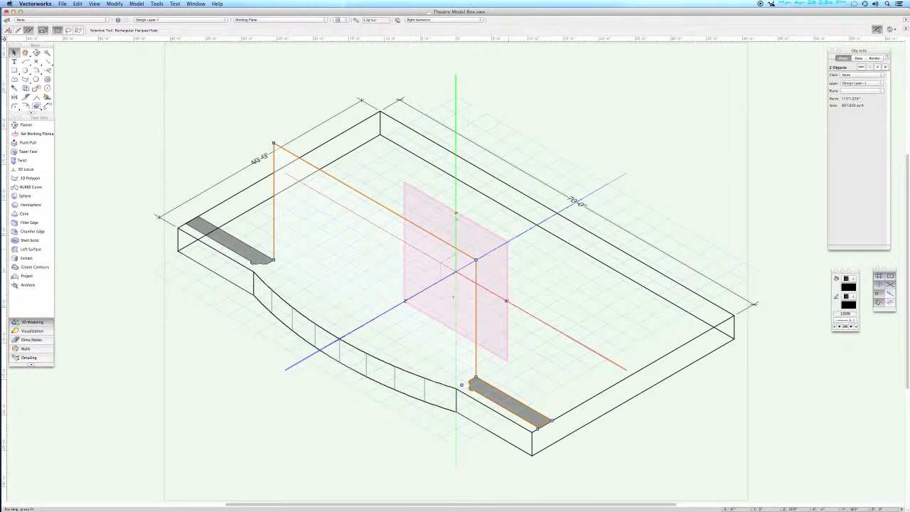
click(135, 4)
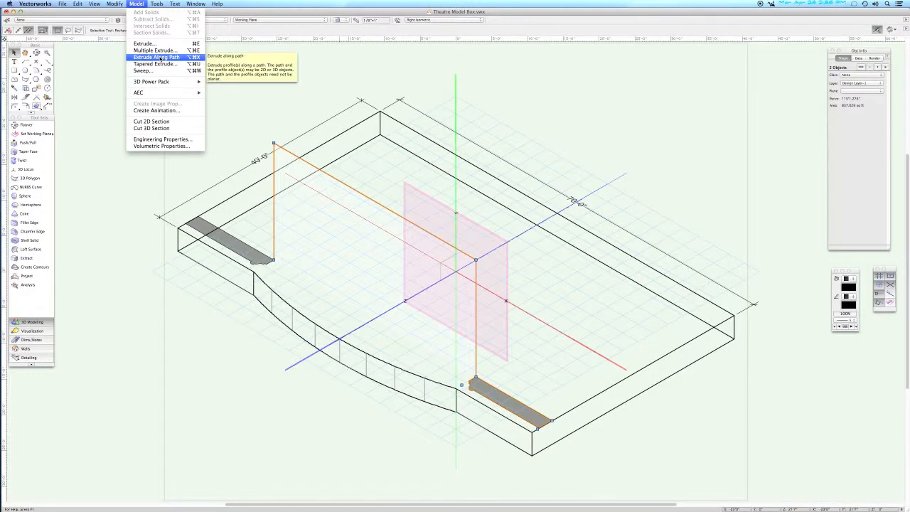
click(157, 58)
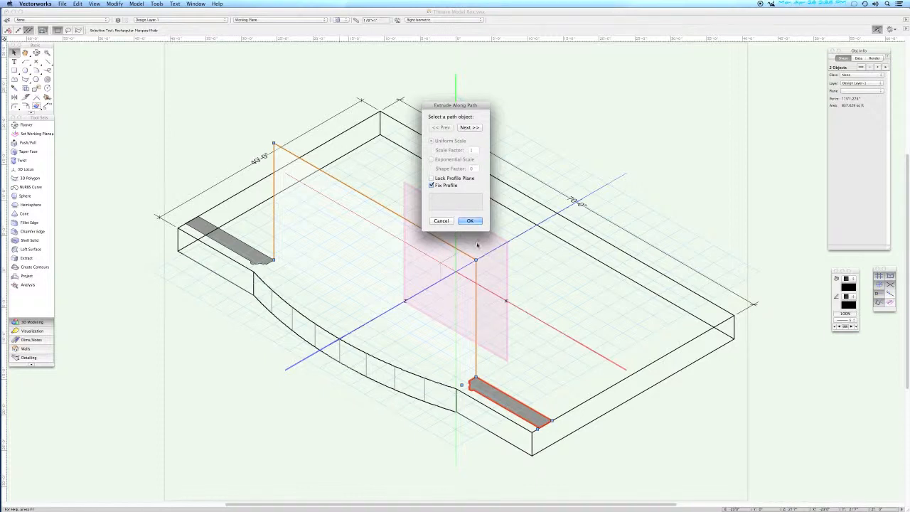
click(470, 128)
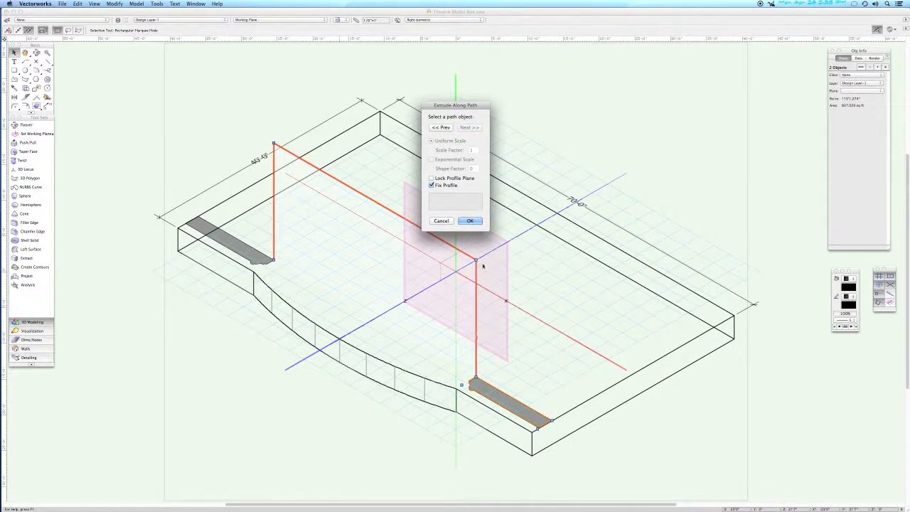
click(470, 221)
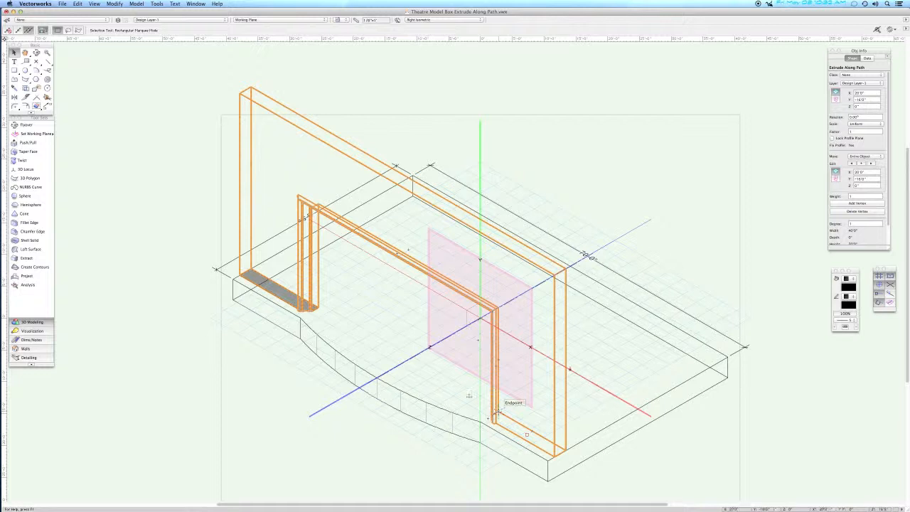
key(super+z)
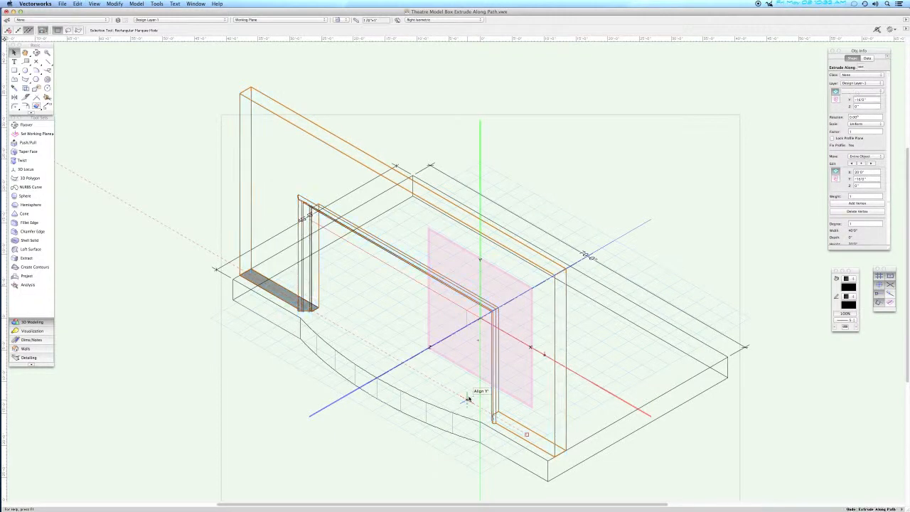
Try to extrude the right-hand moulded section along the same polygon path with Fix Profile disabled
click(517, 424)
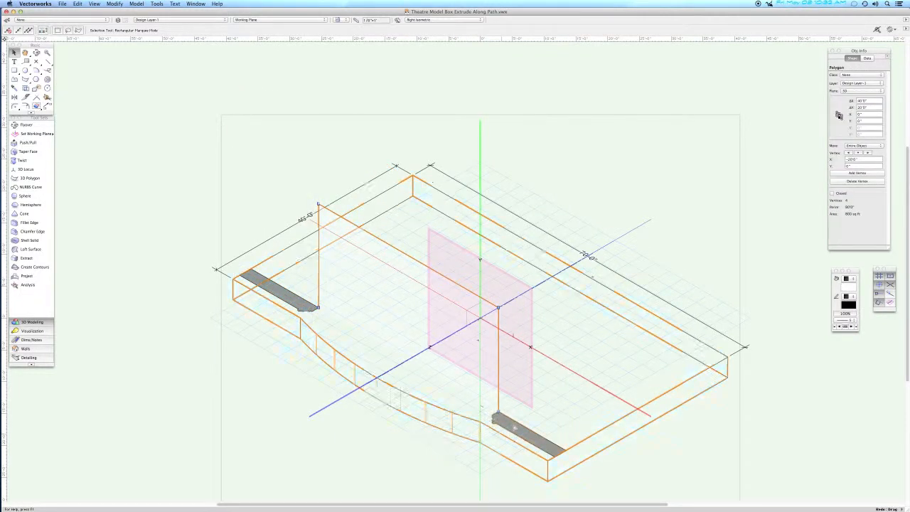
shift+click(498, 391)
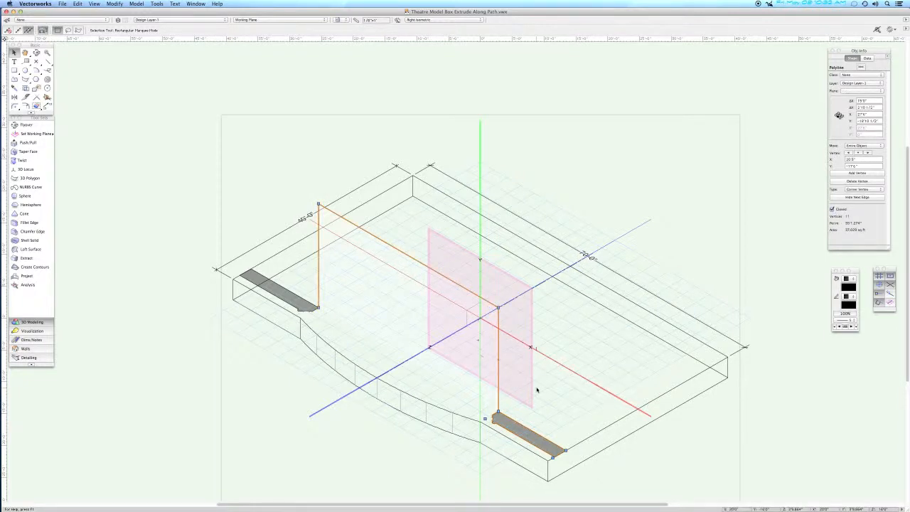
key(super+alt+e)
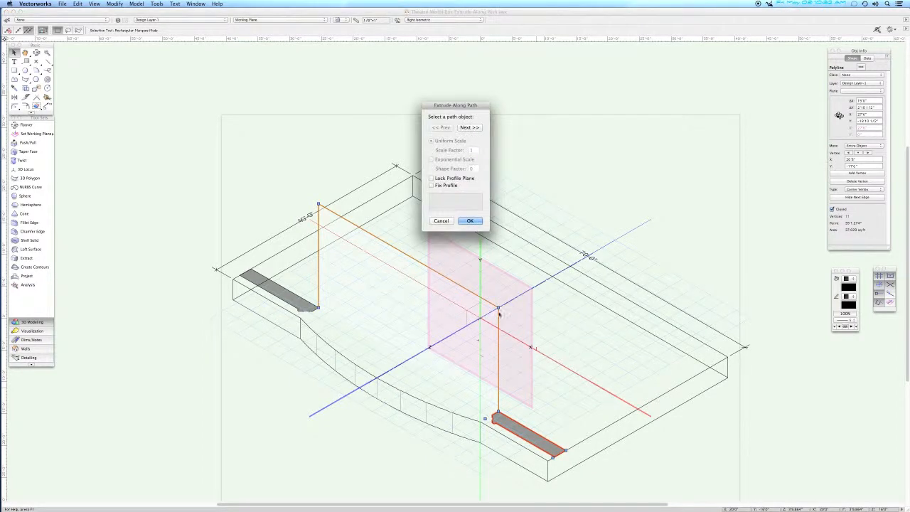
click(469, 127)
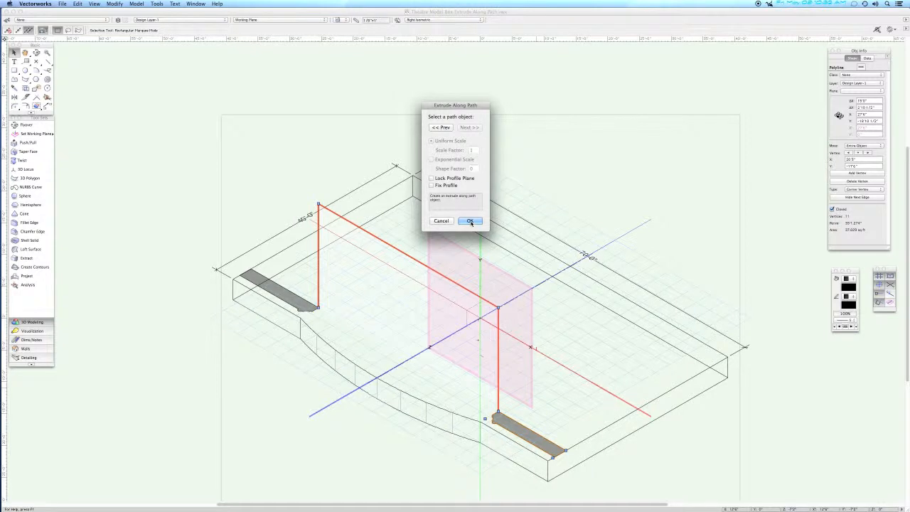
click(470, 222)
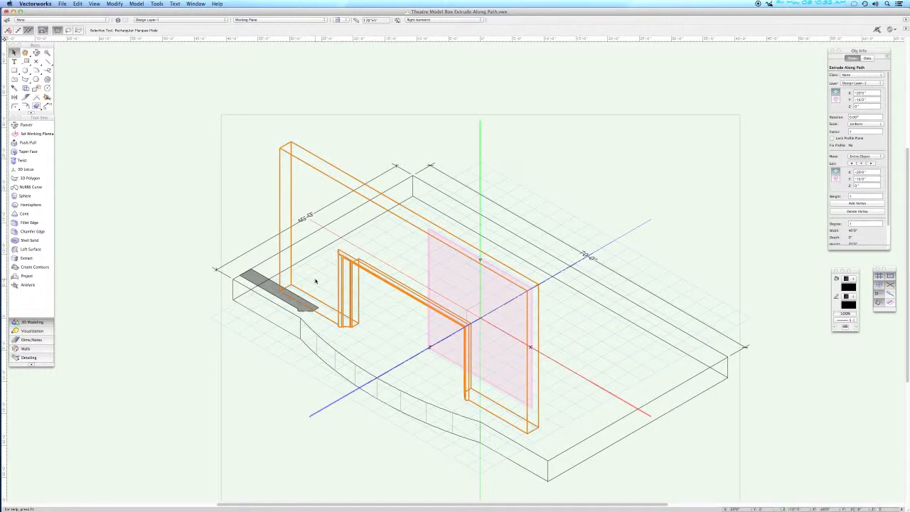
key(super+z)
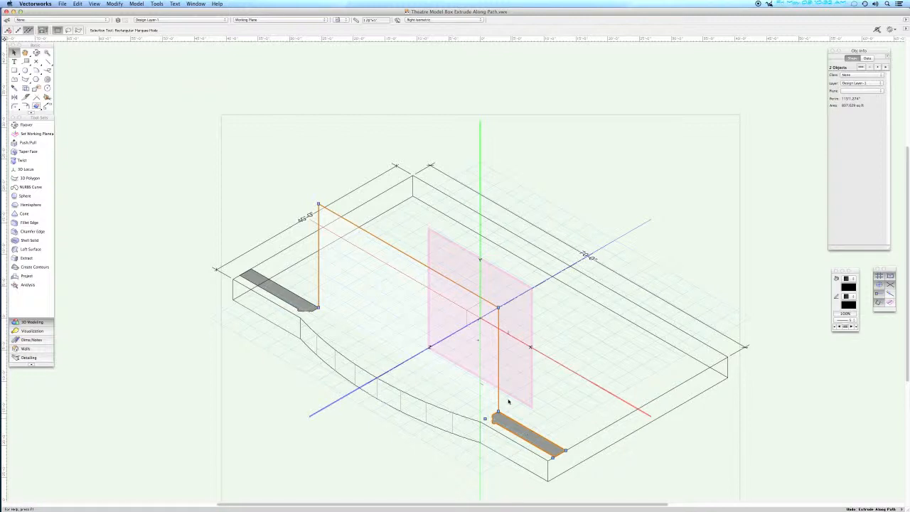
Extrude the right-hand moulded section along the polygon path again with Fix Profile enabled, and save the document
key(alt+super+x)
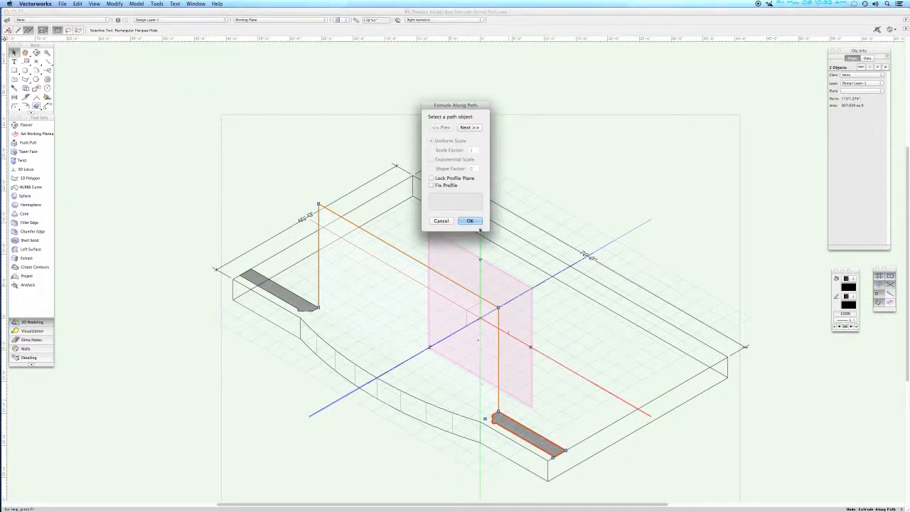
click(449, 186)
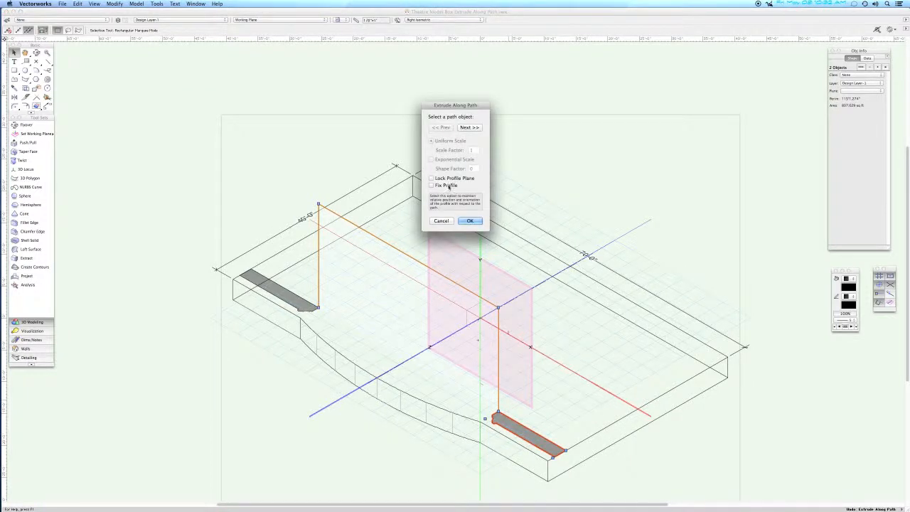
click(471, 128)
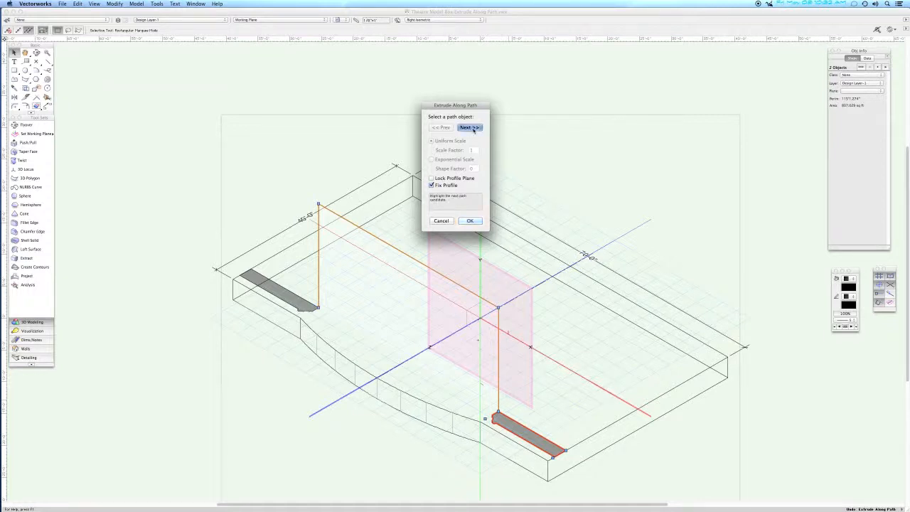
click(469, 221)
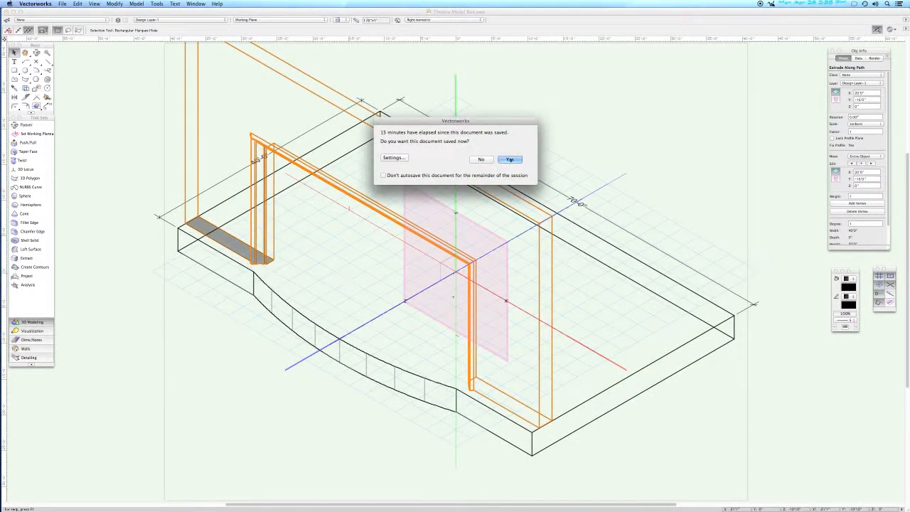
click(505, 162)
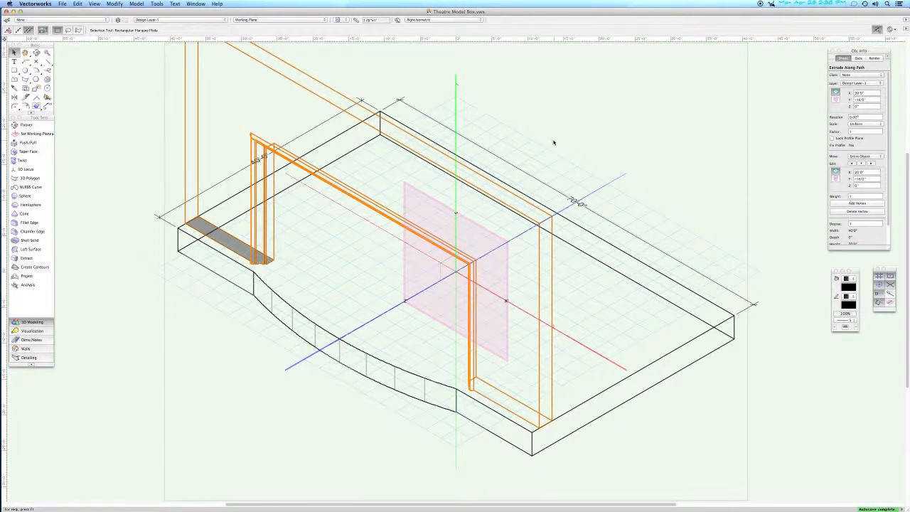
Inspect the extruded proscenium wall from the front, and undo the extrusion along the path
key(KP_2)
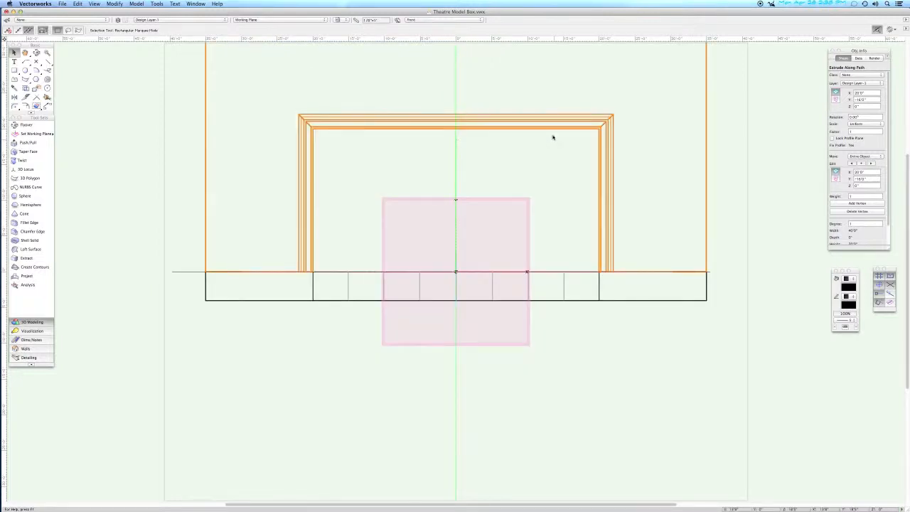
middle_drag(541, 138, 533, 248)
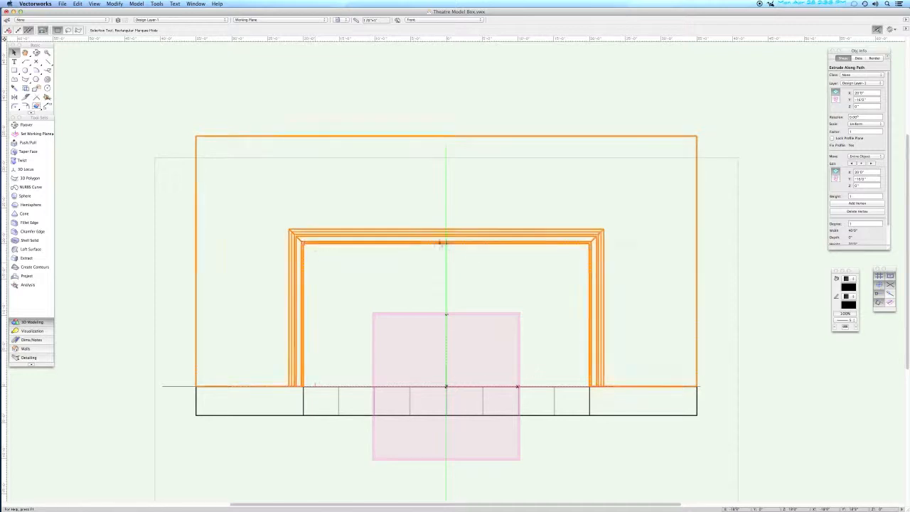
key(2)
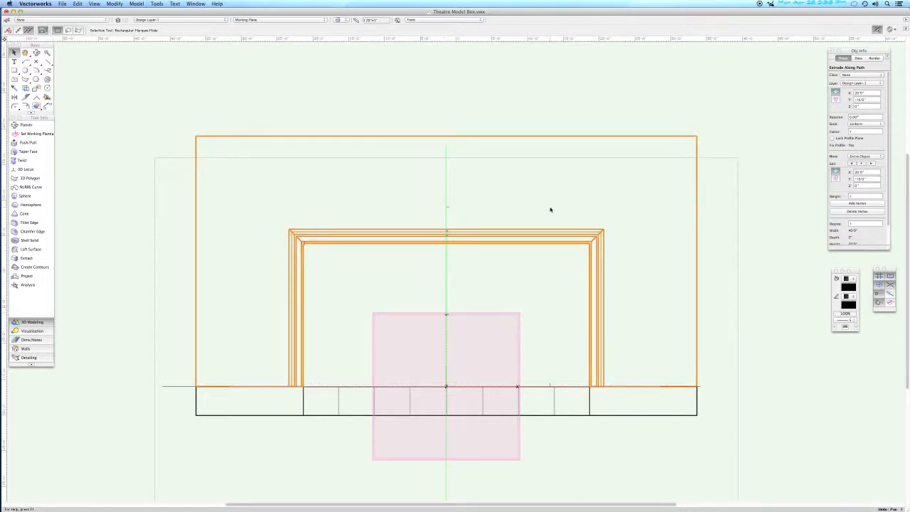
key(3)
key(super+z)
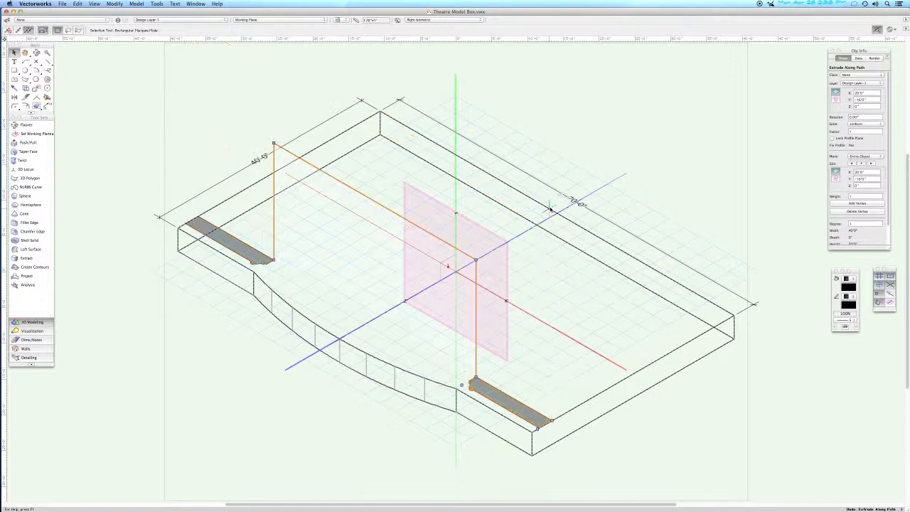
Convert the open polygon path of the proscenium opening to separate lines
click(535, 273)
click(476, 265)
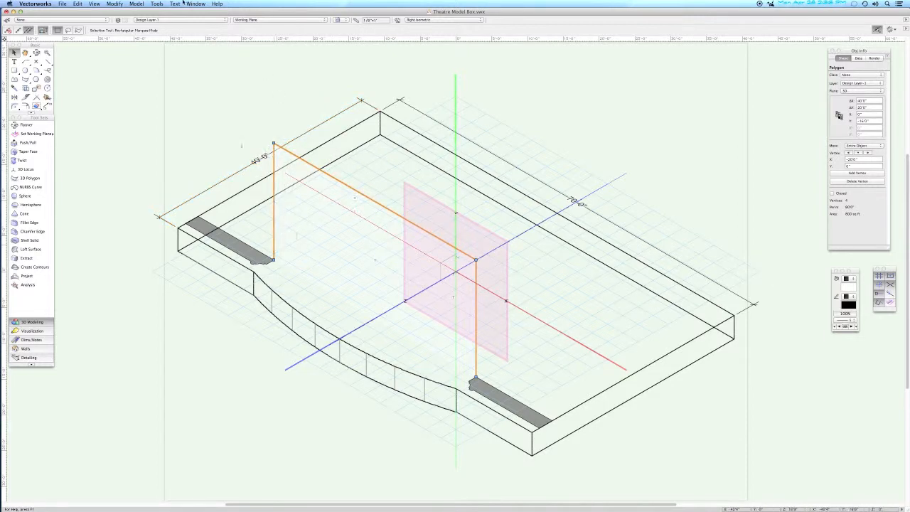
click(113, 5)
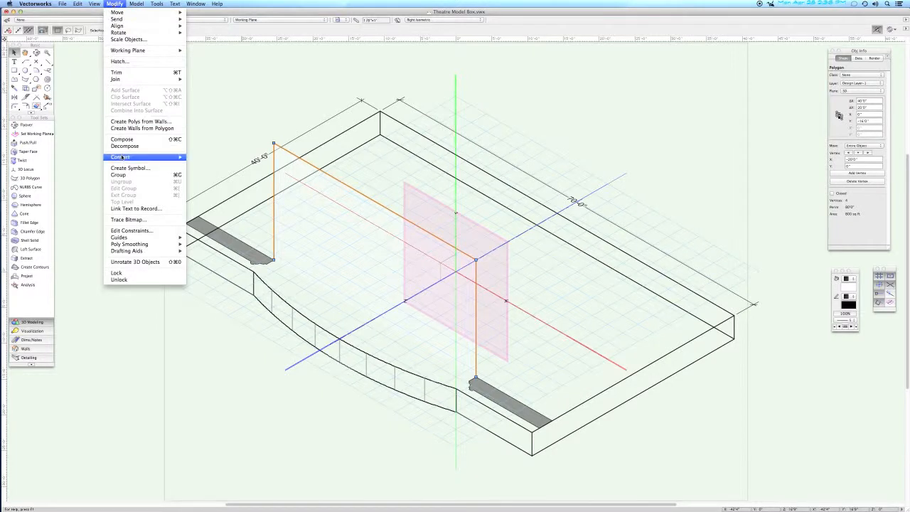
mouse_move(121, 157)
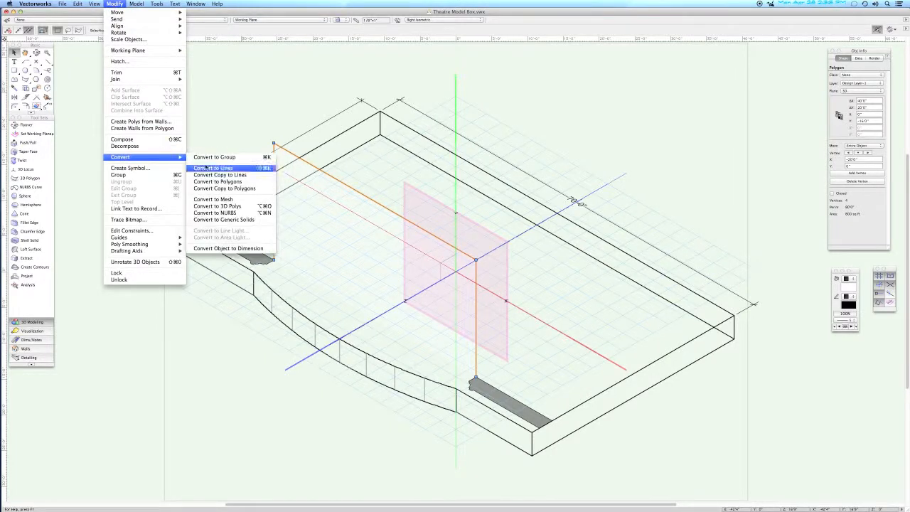
click(206, 168)
click(425, 213)
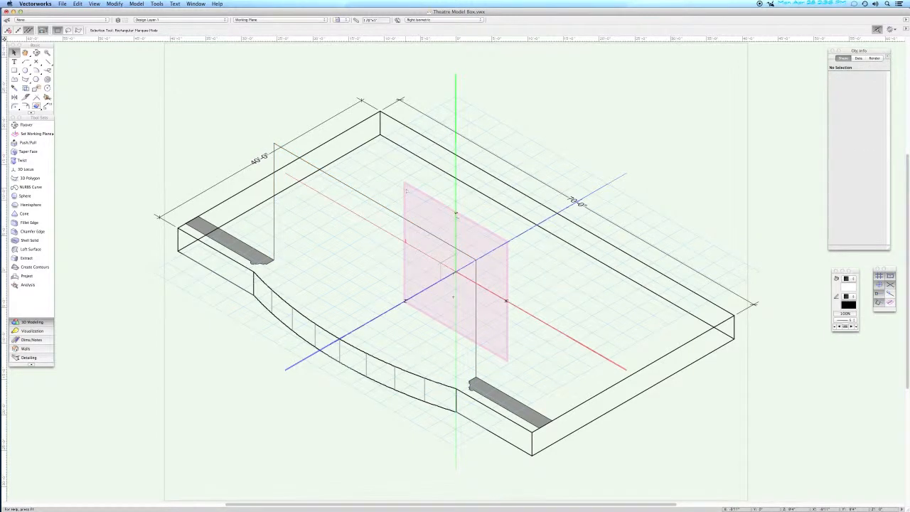
In the front view, draw a 4' vertical line upward from the midpoint of the opening's top line
key(2)
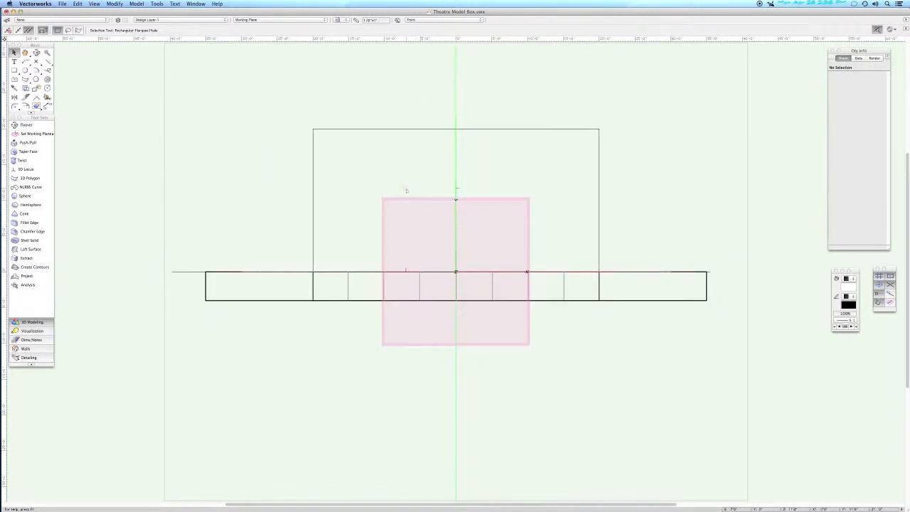
key(2)
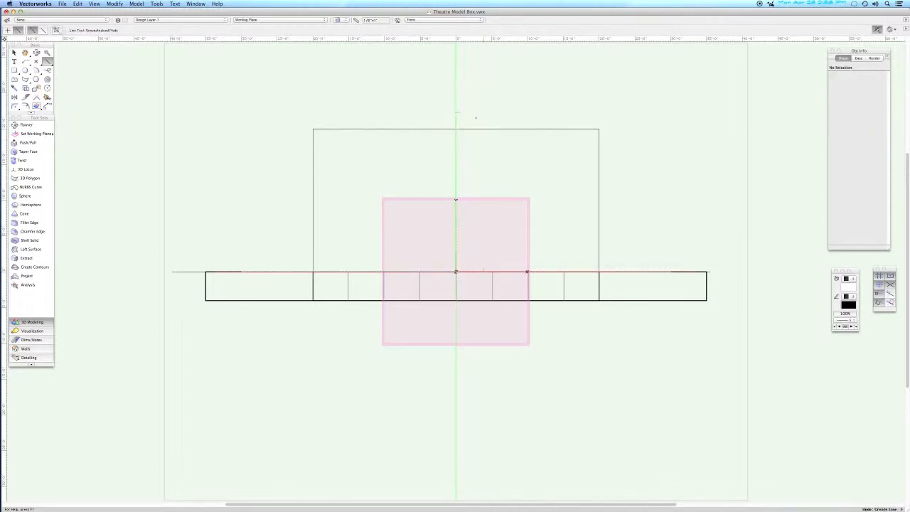
click(456, 129)
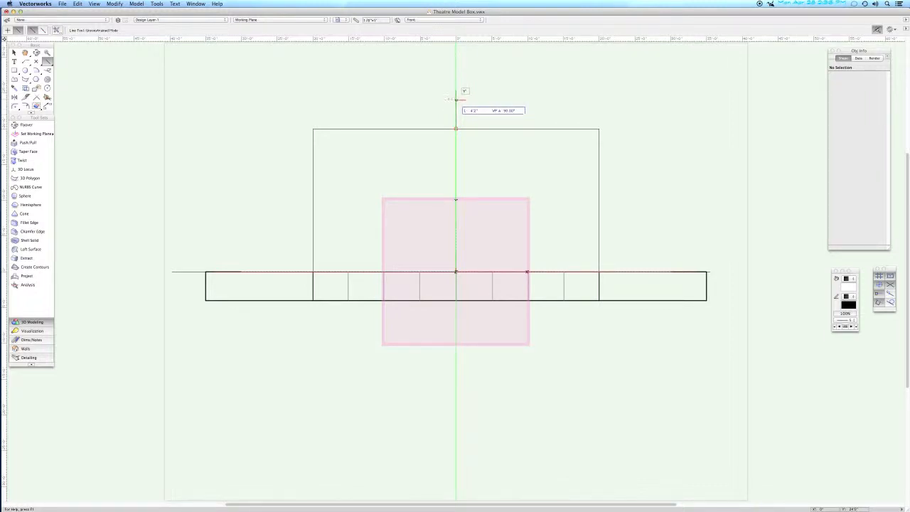
click(456, 99)
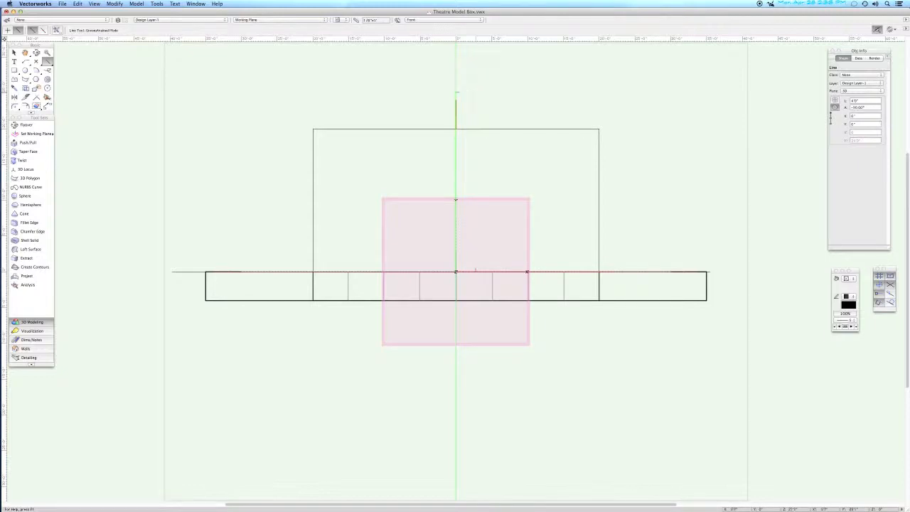
Draw a three-point arc between the opening's upper corners through the 4' line's upper end, and set its fill to none
key(3)
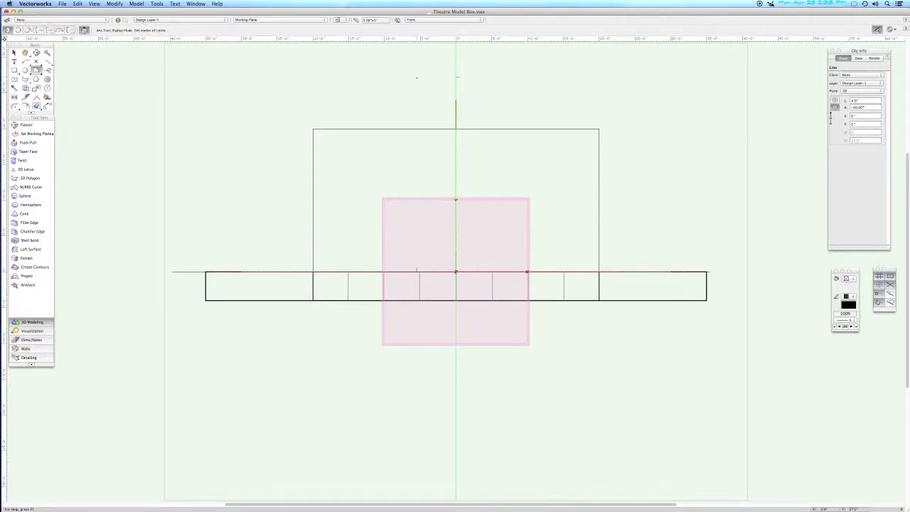
key(u)
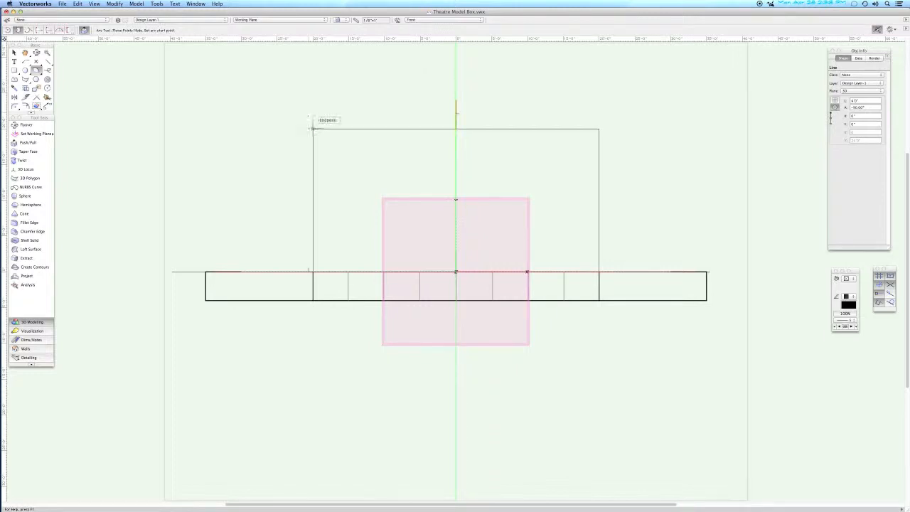
click(313, 128)
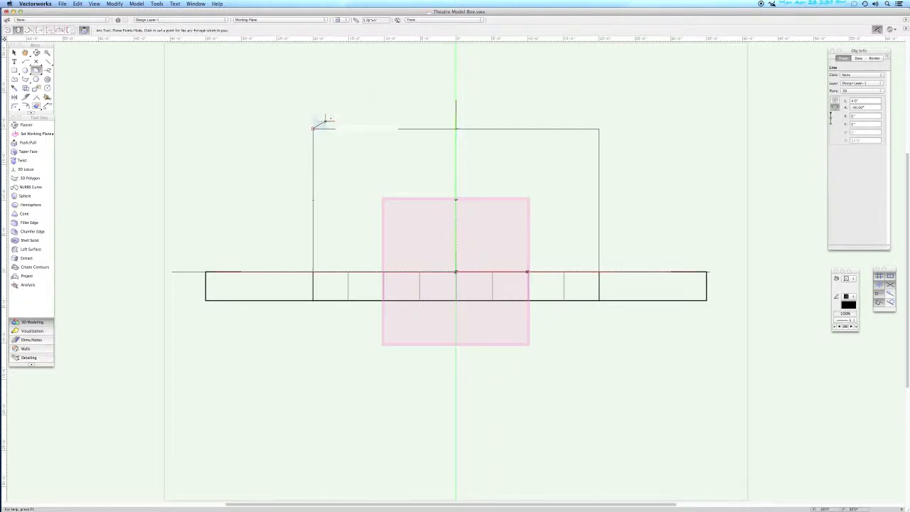
click(456, 100)
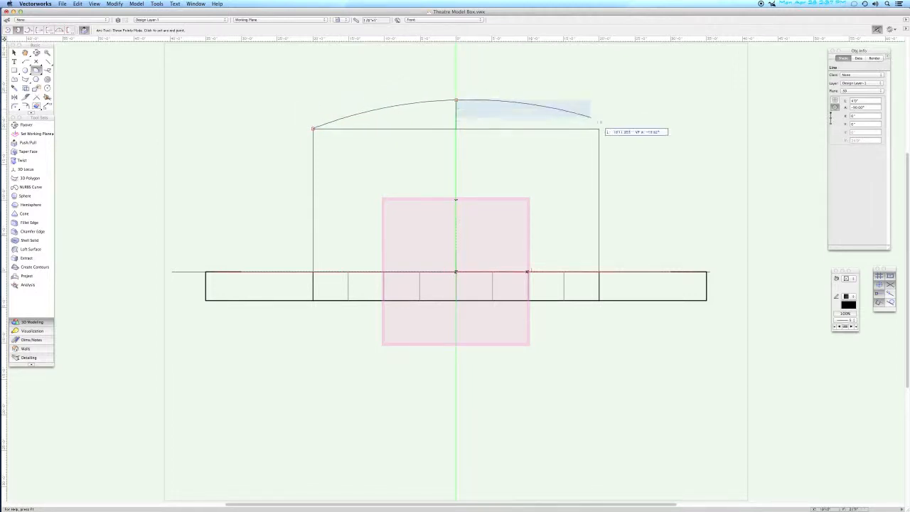
click(599, 129)
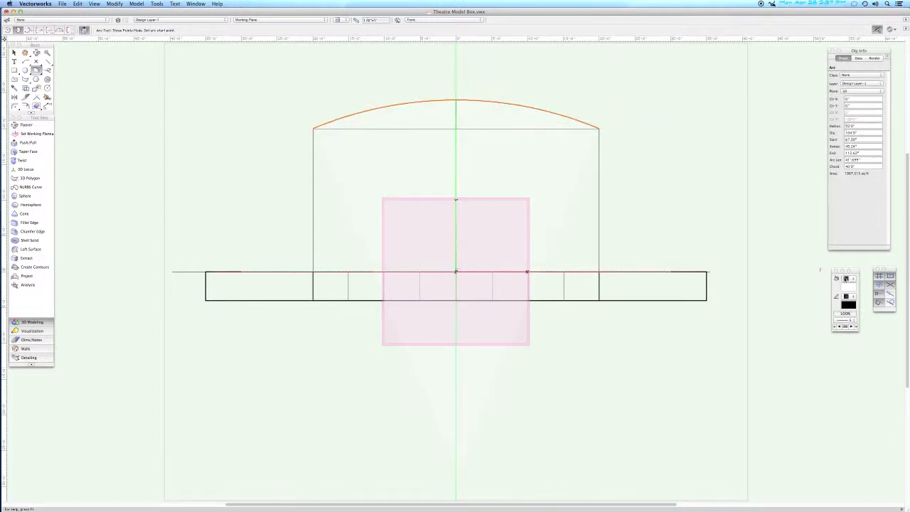
click(847, 280)
click(848, 274)
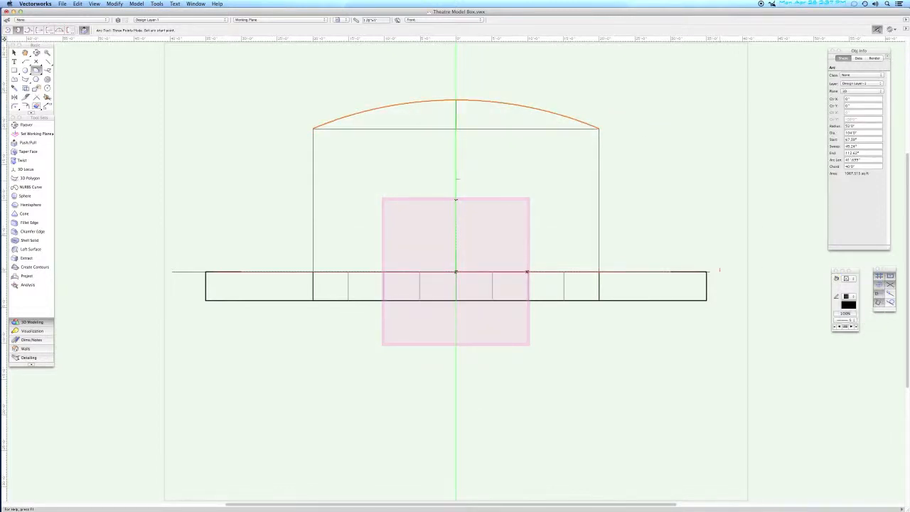
Delete the straight top line of the opening and the vertical construction line under the arc
key(x)
click(542, 136)
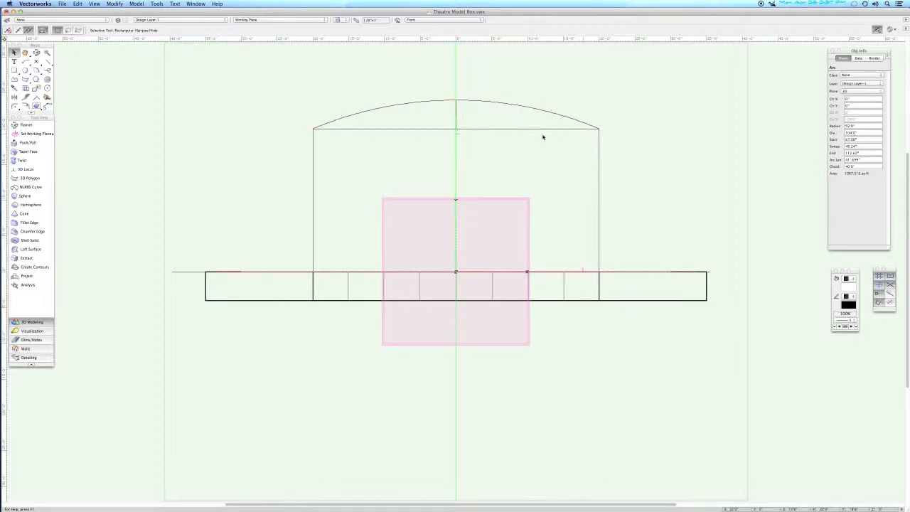
click(541, 131)
key(Delete)
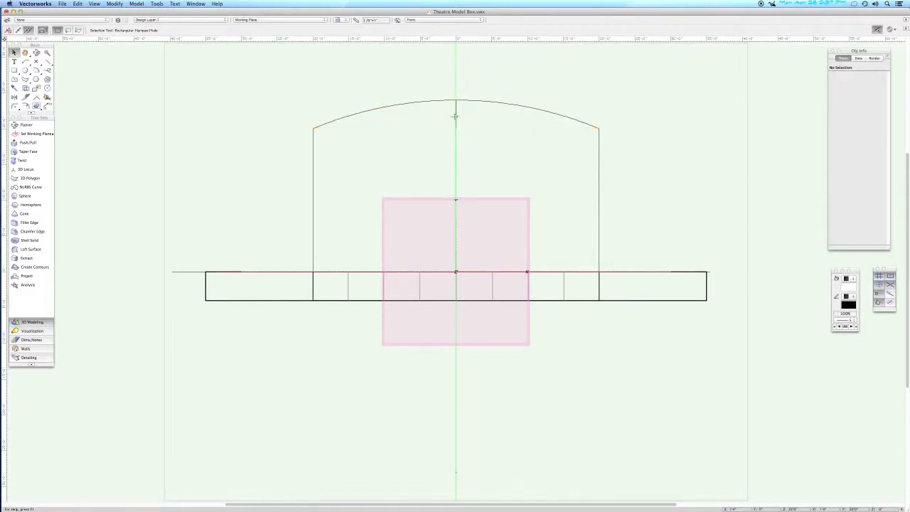
click(456, 116)
key(Delete)
Try to compose the arc and the two vertical side lines into a single path
drag(287, 77, 616, 278)
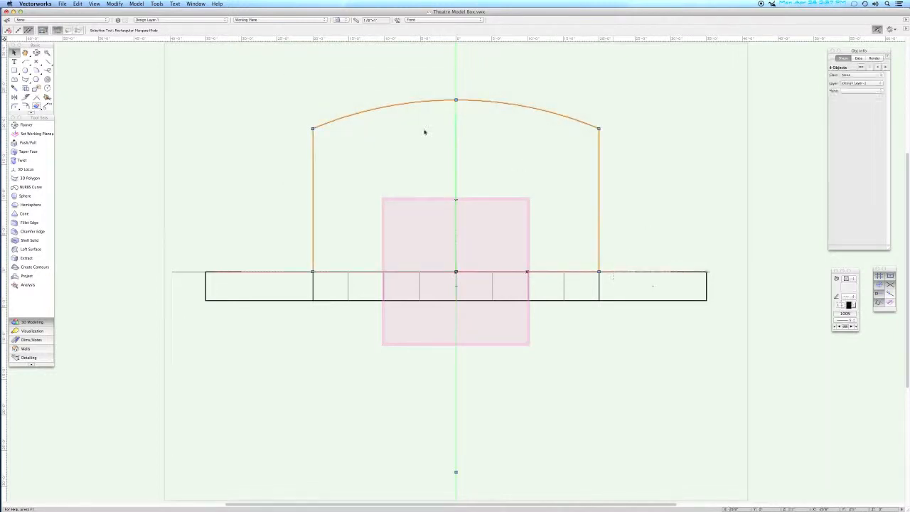
click(116, 4)
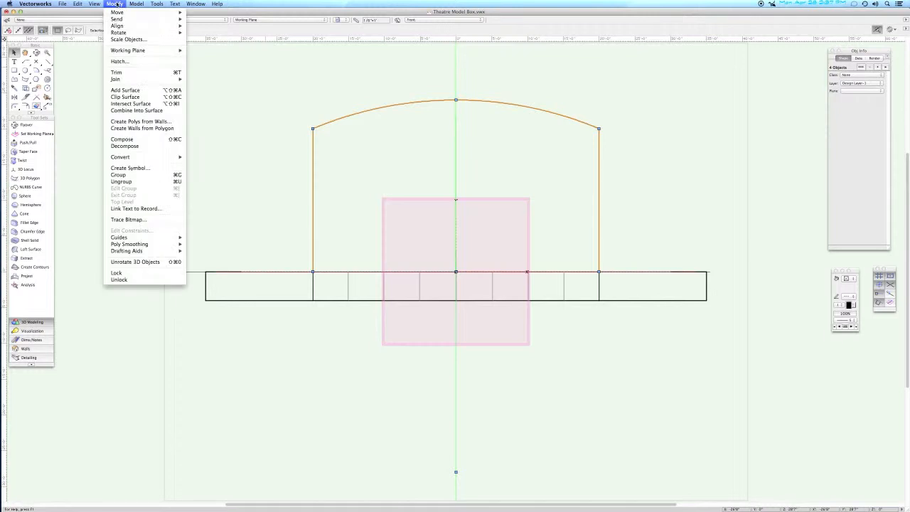
click(122, 140)
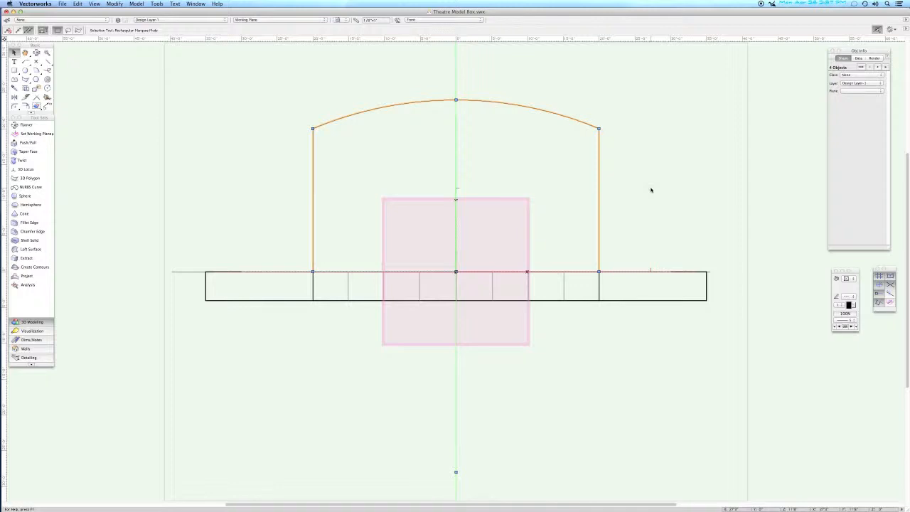
In the right isometric view, move the arc by its endpoint onto the upper end of the right-hand vertical line
key(3)
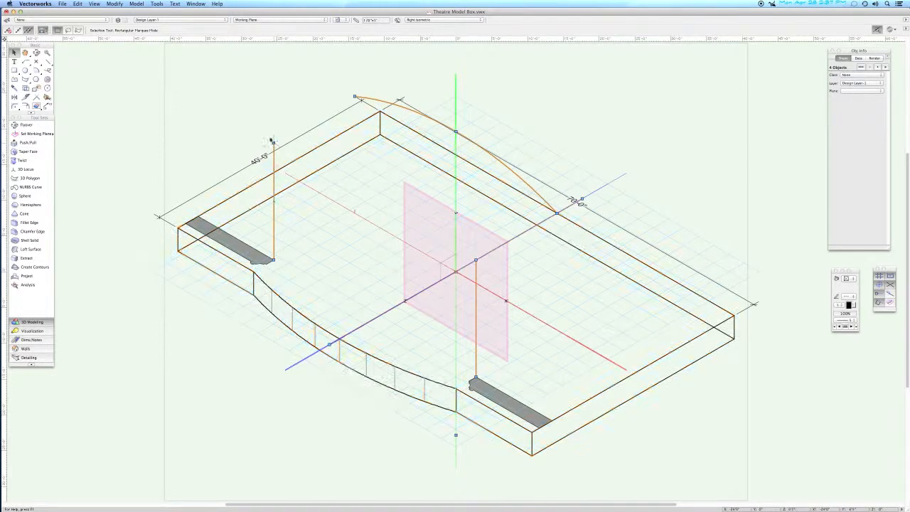
click(610, 135)
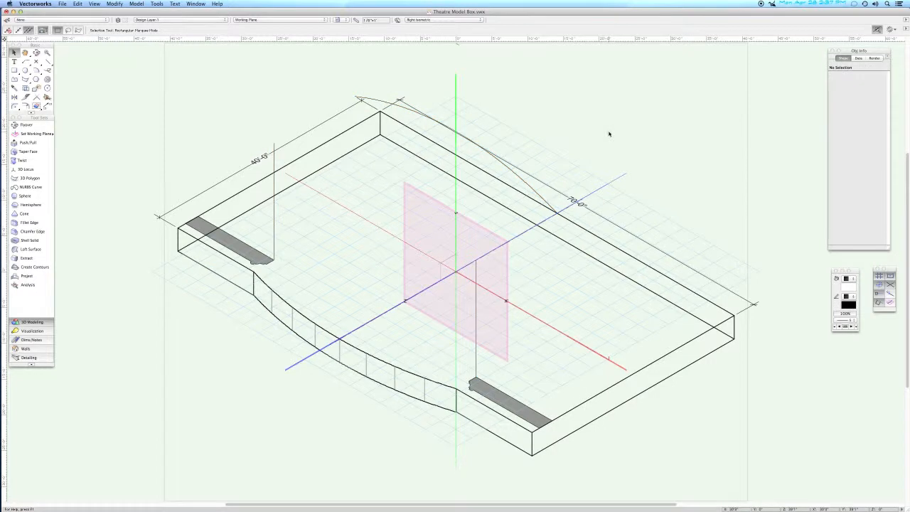
click(557, 211)
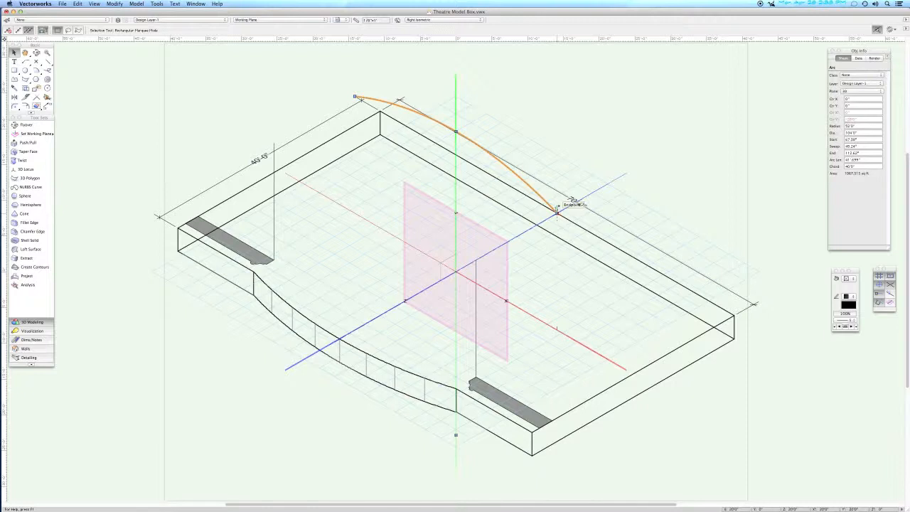
drag(557, 211, 476, 260)
Compose the arc and the two vertical side lines into one polyline path
drag(265, 121, 492, 372)
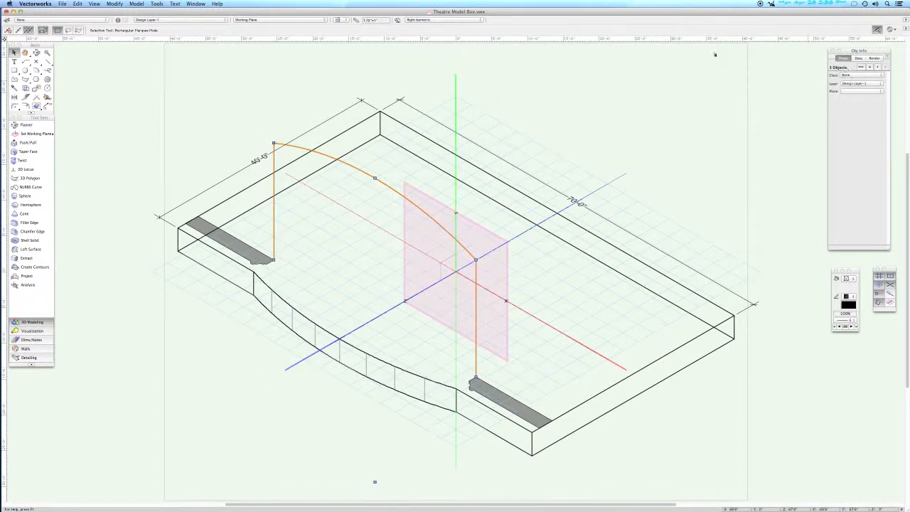
click(116, 4)
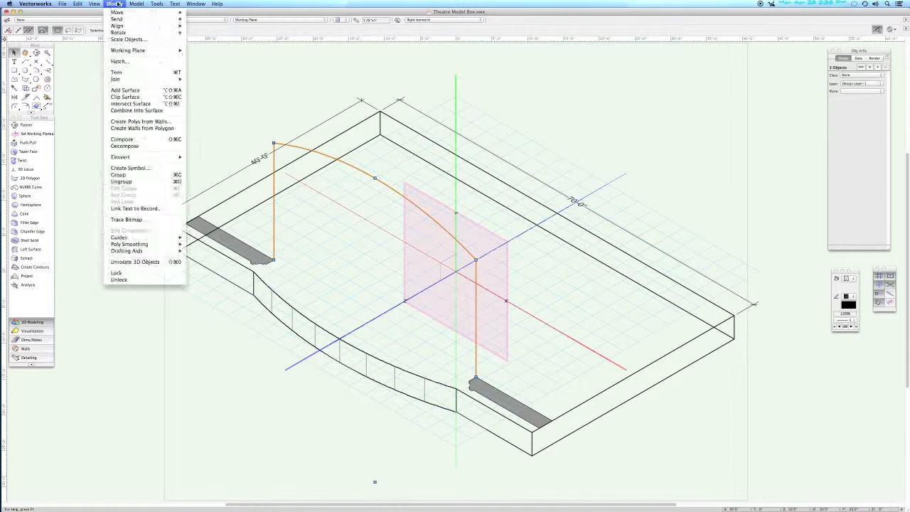
mouse_move(137, 4)
click(187, 117)
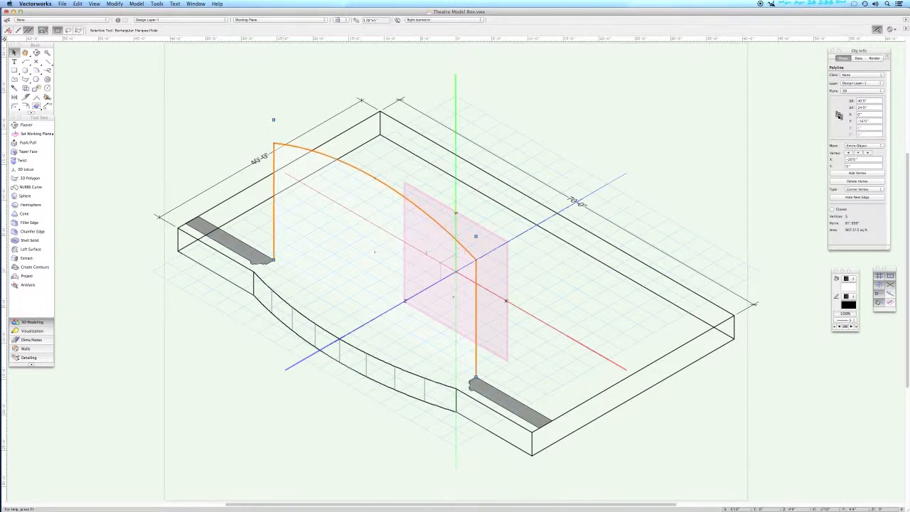
Extrude the right-hand moulded wall section along the arched polyline path with Fix Profile enabled
click(506, 400)
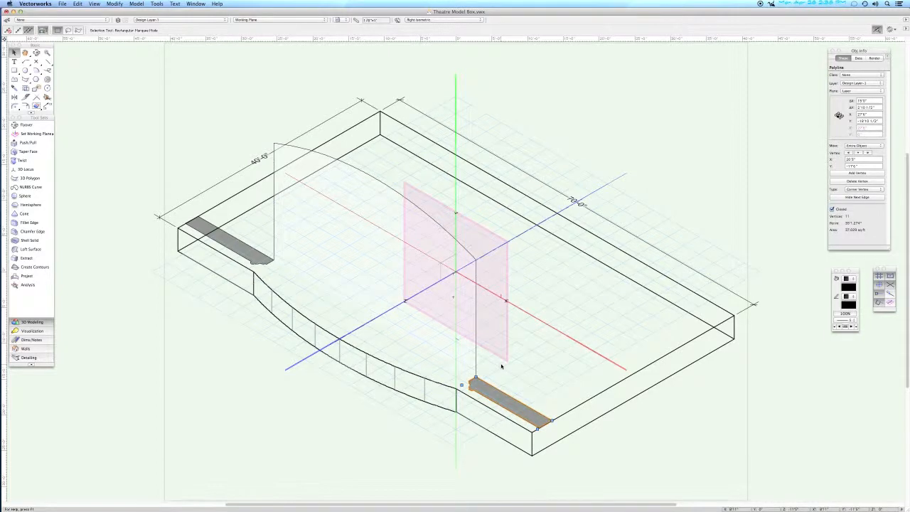
shift+click(476, 363)
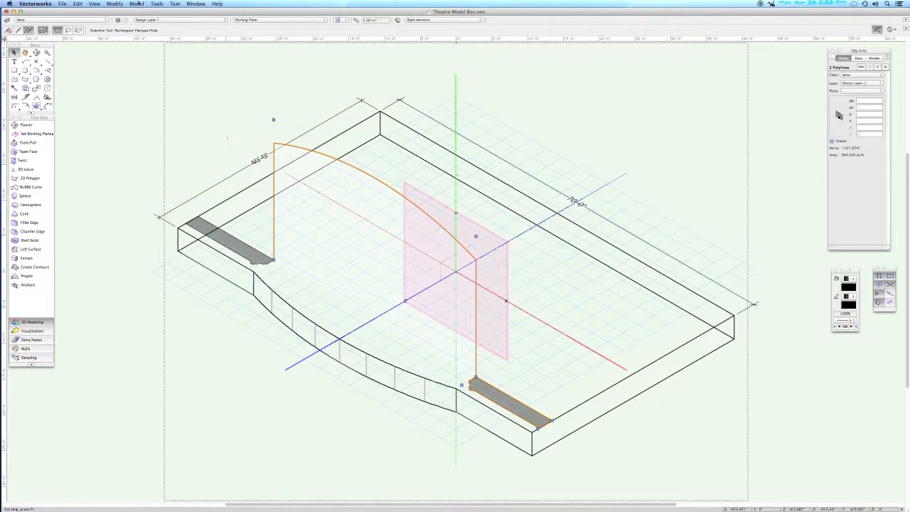
click(136, 4)
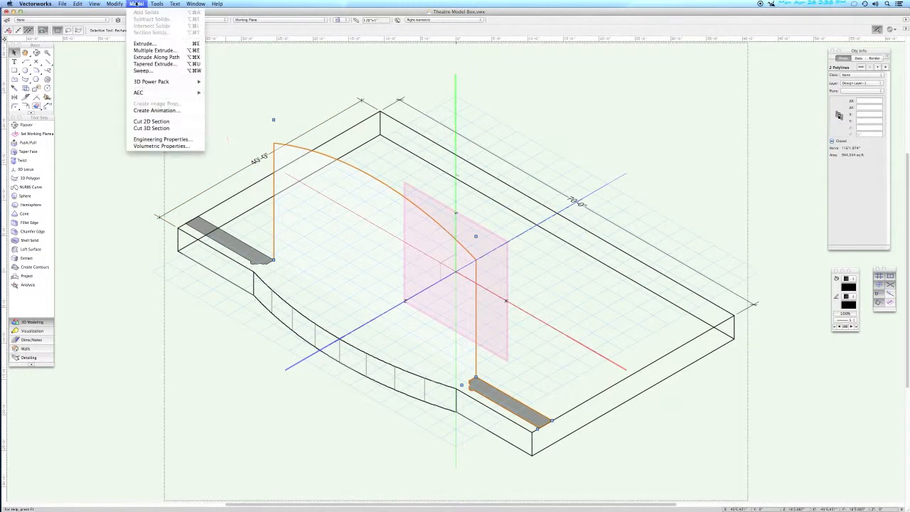
click(153, 57)
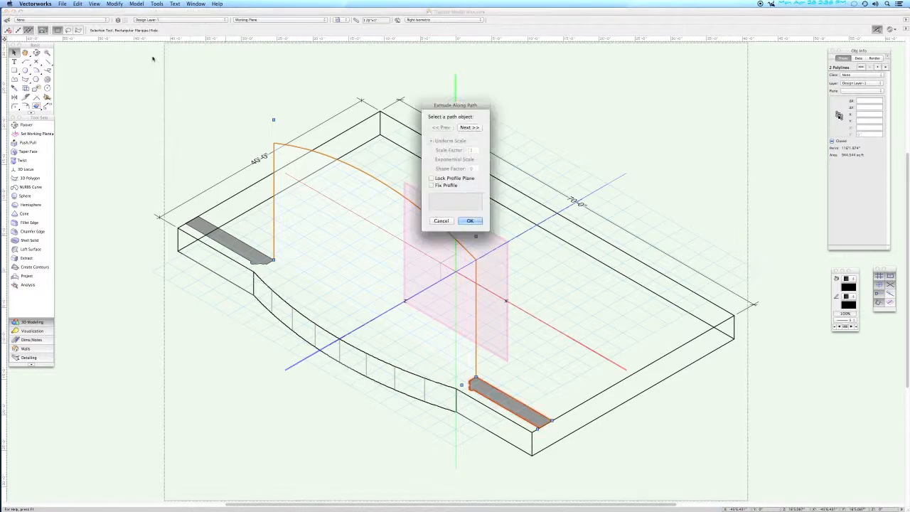
click(457, 186)
click(467, 128)
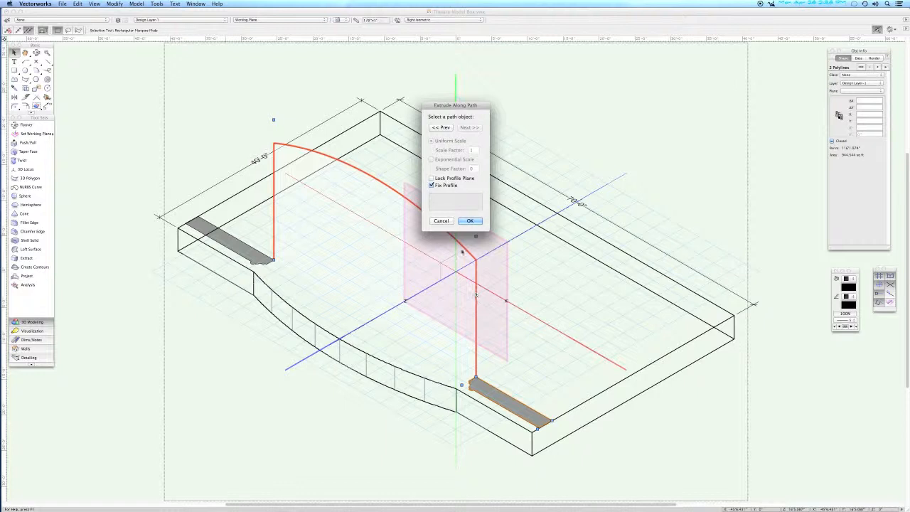
click(469, 221)
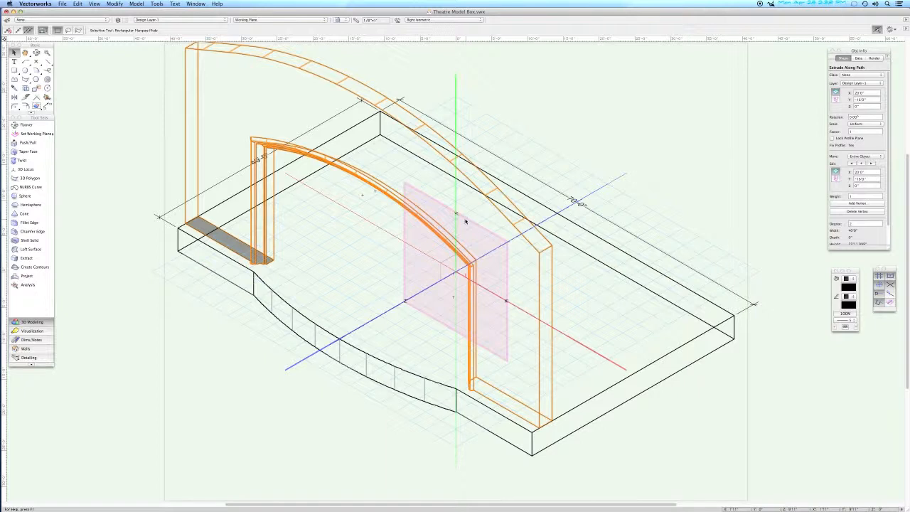
In the front view, create a 70' by 20' rectangle anchored at its lower-right corner on the proscenium wall's upper right endpoint
key(KP_2)
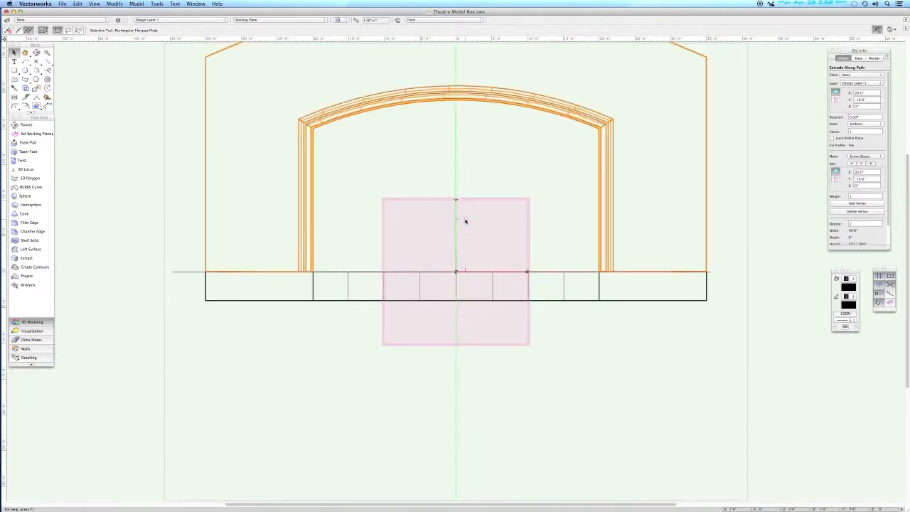
key(space)
drag(476, 185, 475, 289)
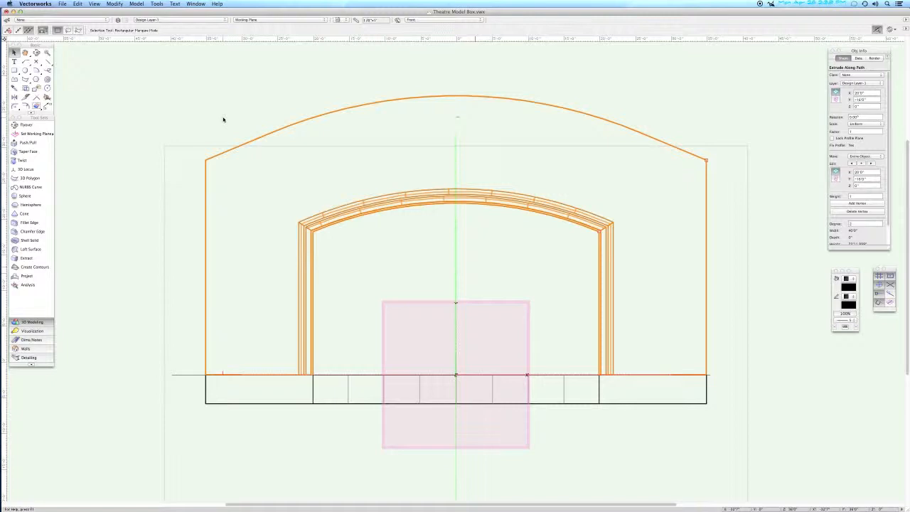
key(4)
key(4)
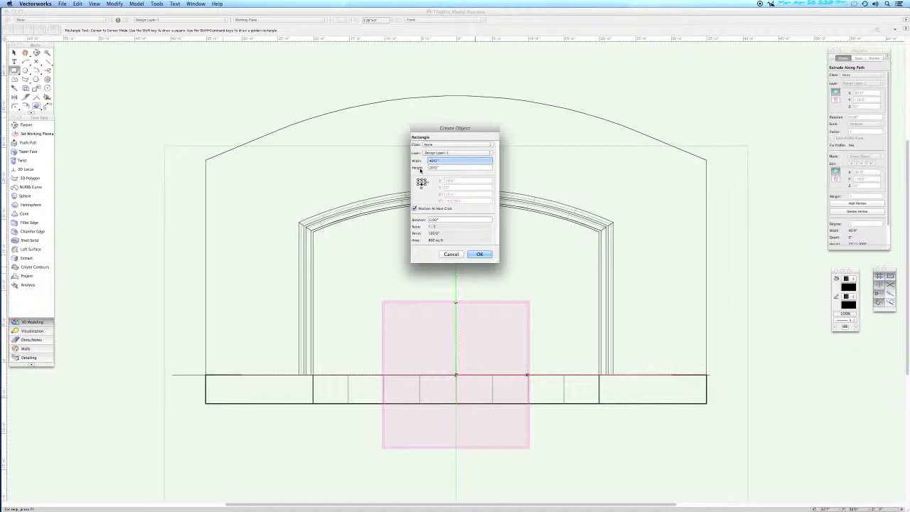
text(10')
key(Tab)
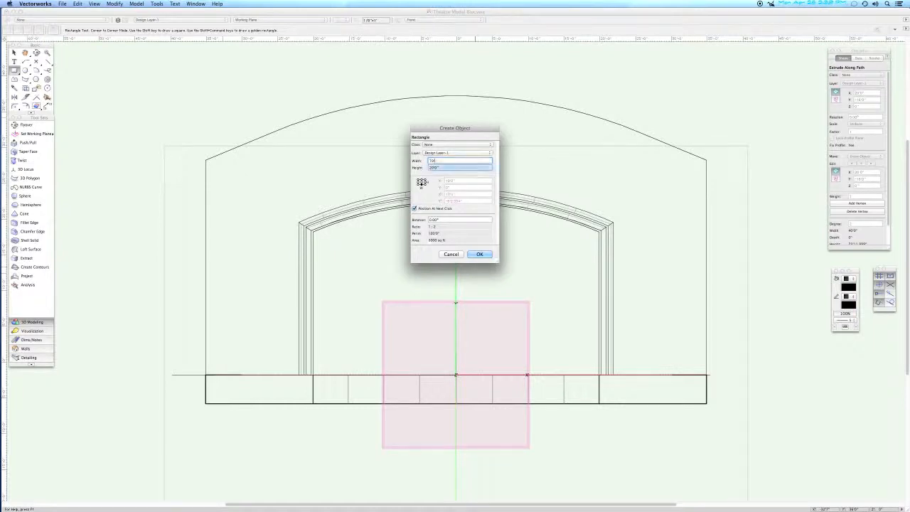
text(8)
text(0'0")
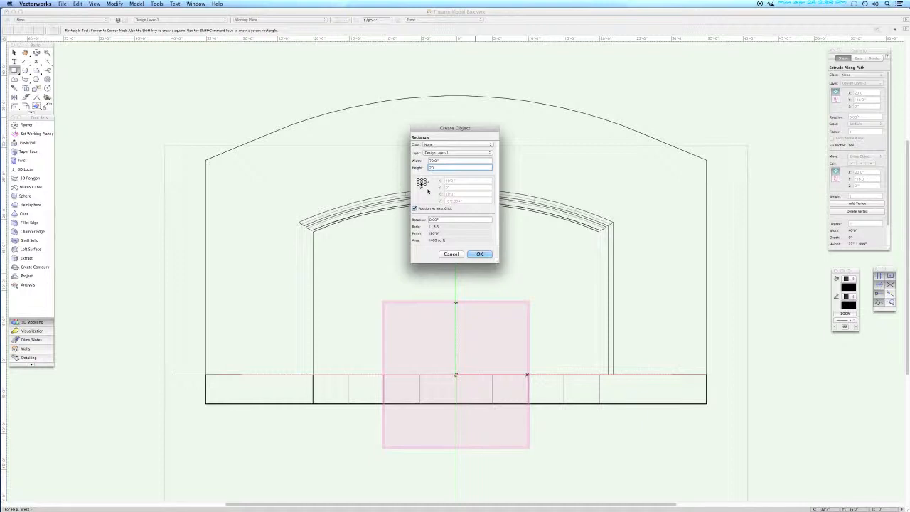
click(426, 186)
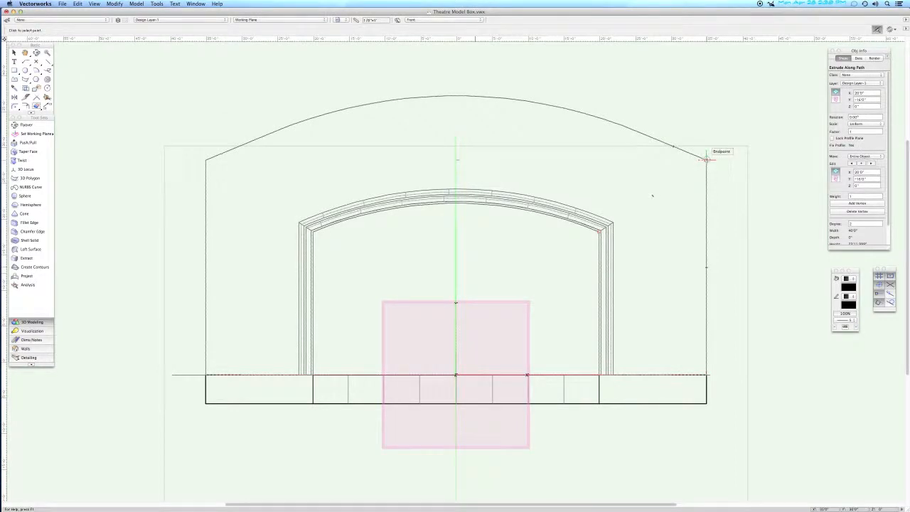
click(706, 158)
Set the height of the rectangle above the proscenium wall to 10'
key(space)
drag(732, 146, 727, 239)
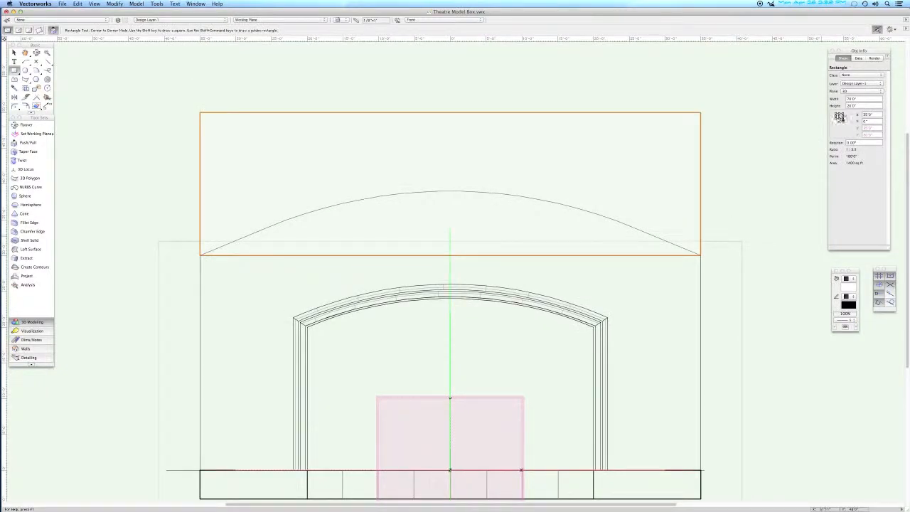
drag(862, 106, 832, 104)
text(10)
key(Return)
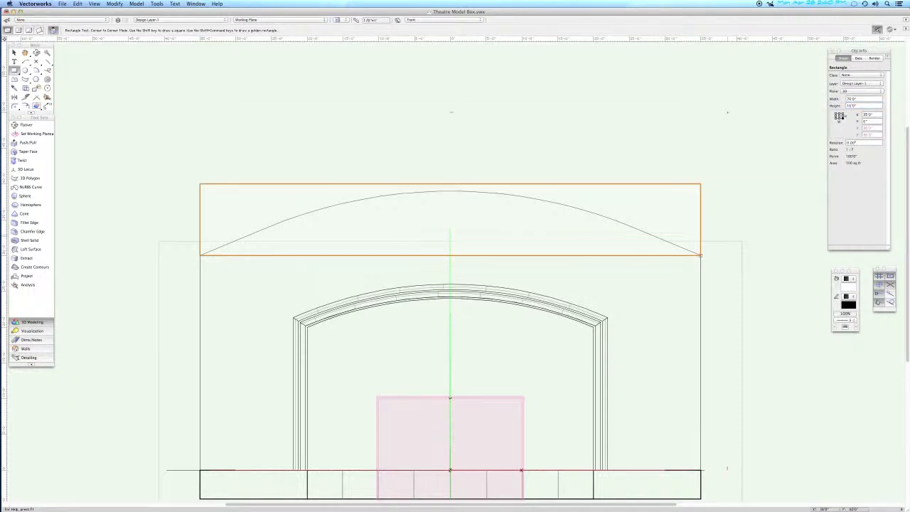
In the right isometric view, measure the proscenium wall's thickness across its upper right end with the Tape Measure
key(KP_3)
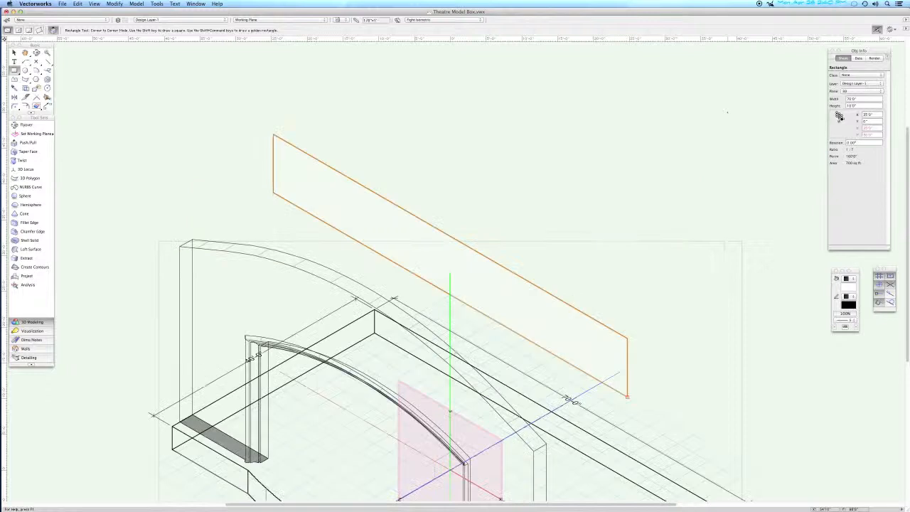
scroll(725, 132, up, 1)
drag(701, 298, 722, 127)
middle_drag(721, 126, 732, 122)
scroll(604, 240, down, 1)
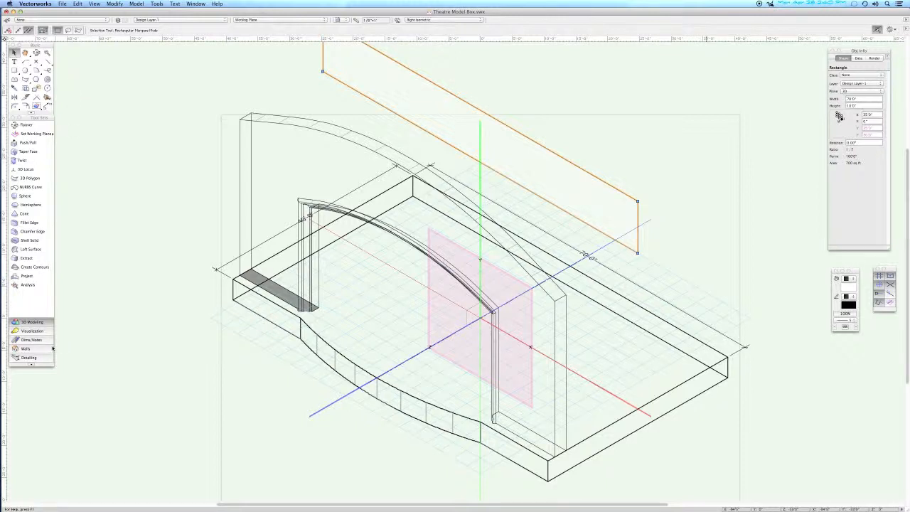
click(32, 340)
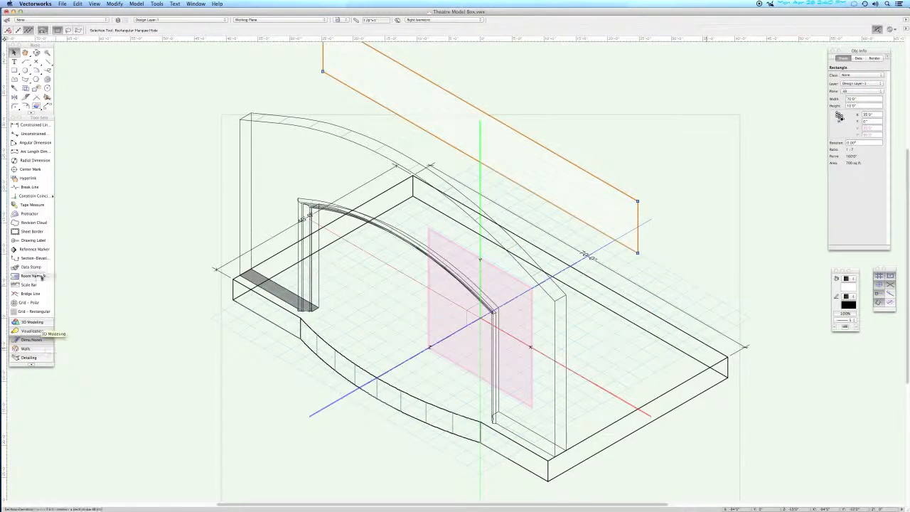
click(36, 206)
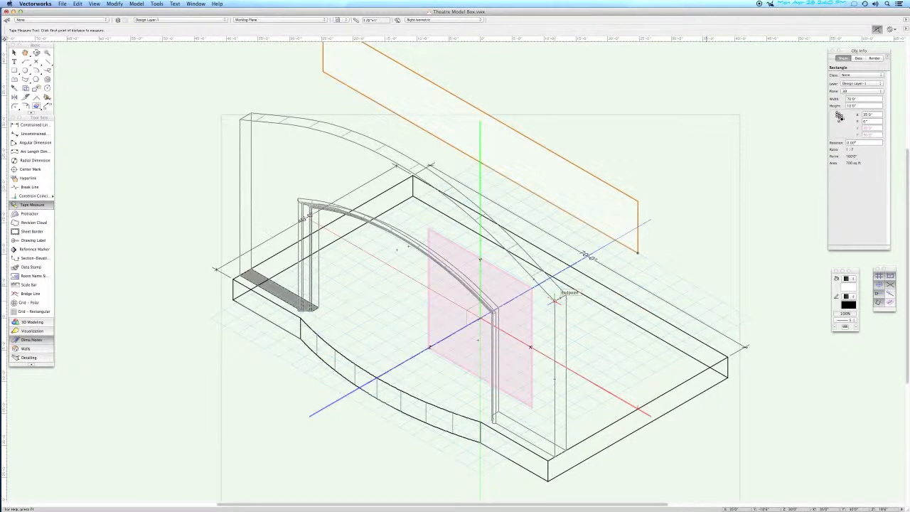
click(556, 301)
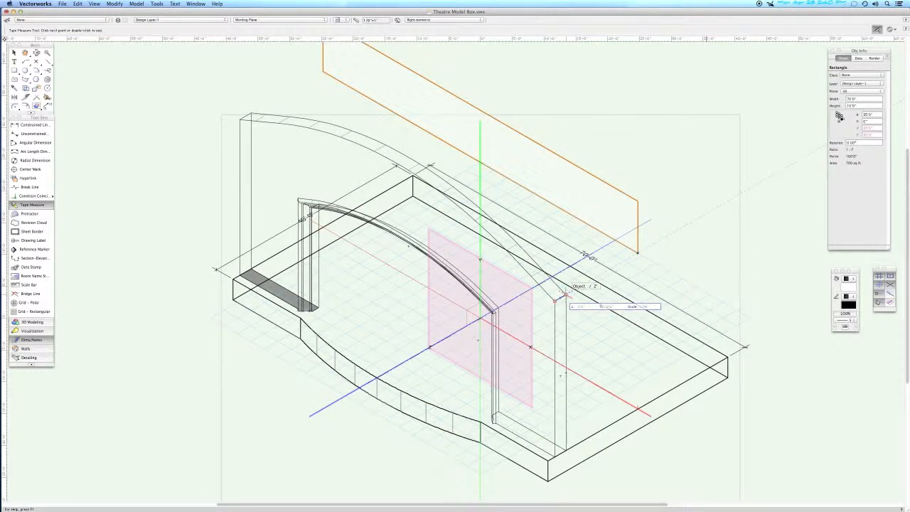
key(Escape)
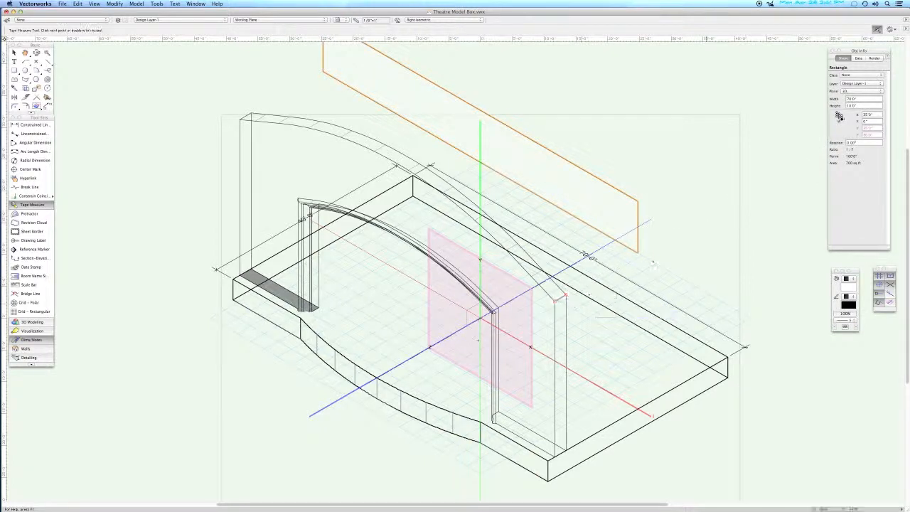
Extrude the rectangle 2'6" and move it by its lower back corner onto the matching upper corner of the proscenium wall
key(x)
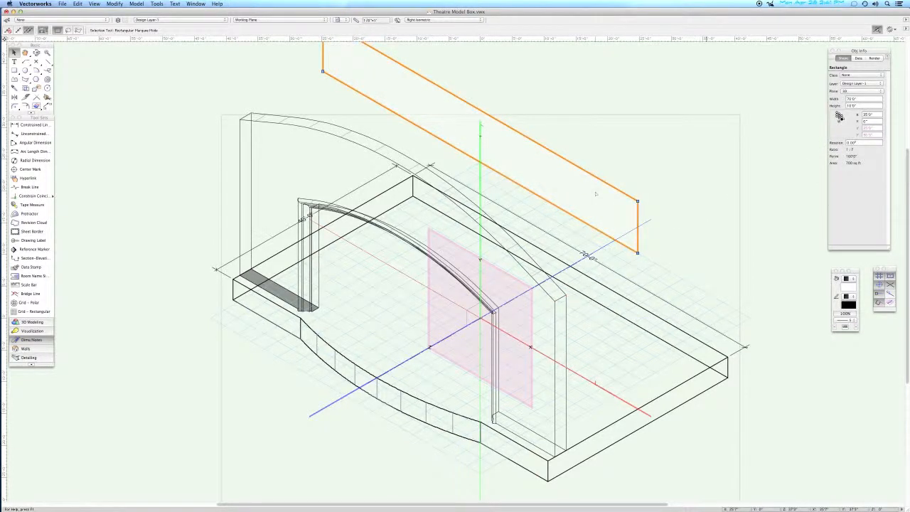
key(super+e)
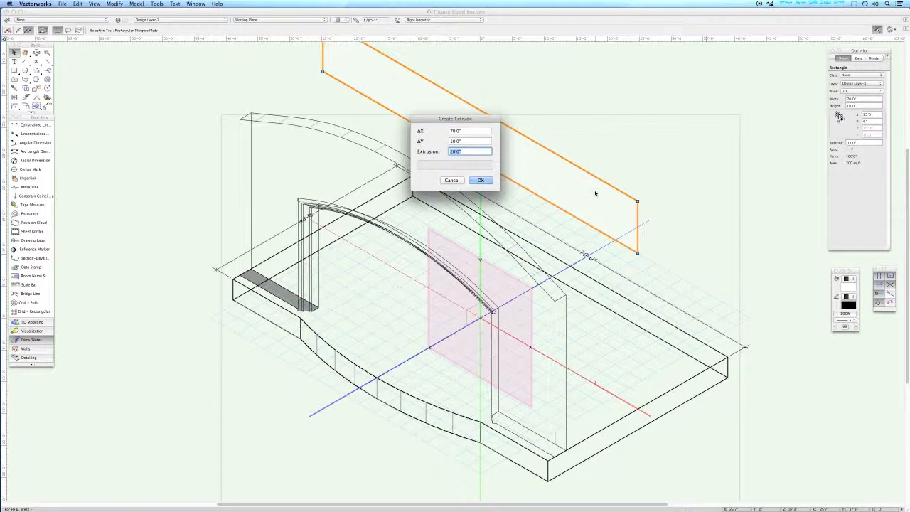
text(2'6)
key(Return)
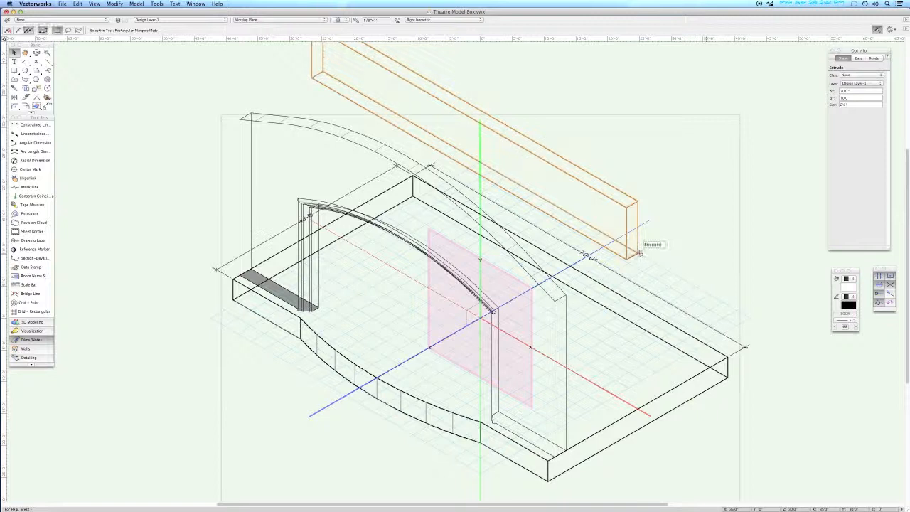
drag(639, 253, 566, 295)
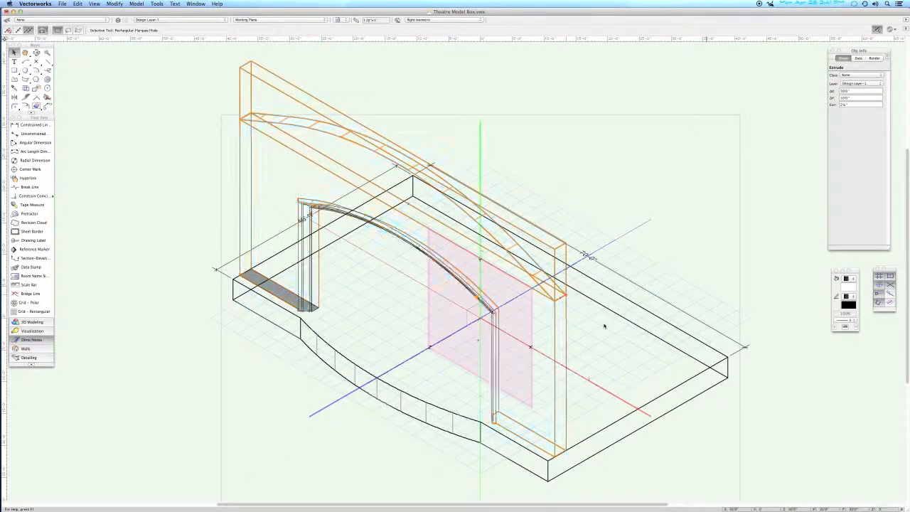
Combine the extruded block and the arched proscenium wall with Add Solids, check the result from the front and return to right isometric
shift+click(566, 325)
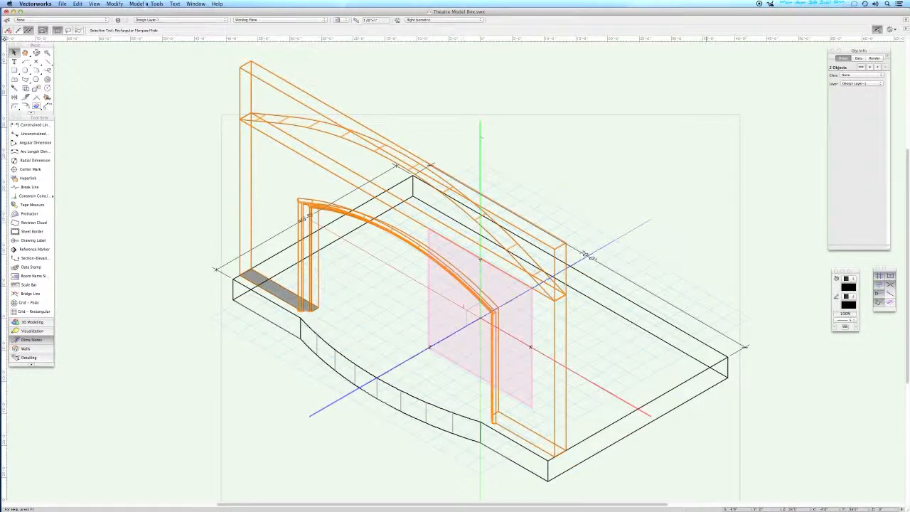
click(136, 3)
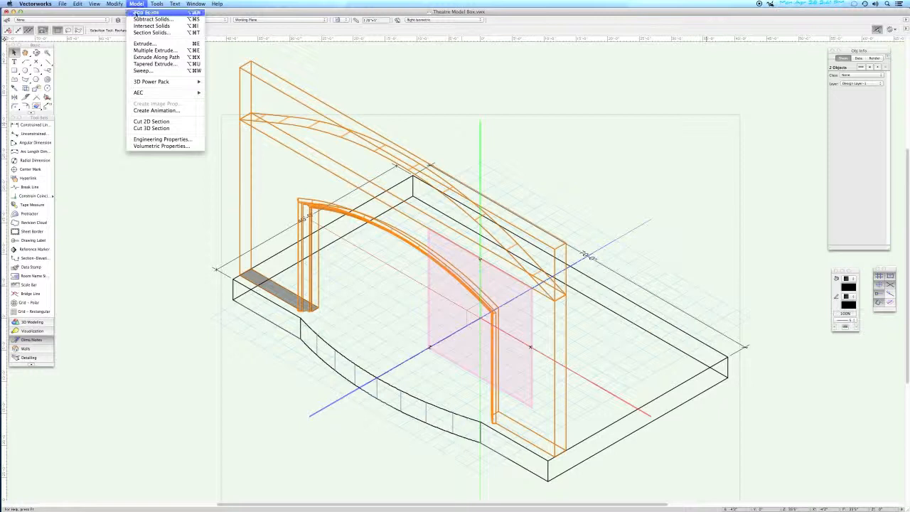
click(139, 12)
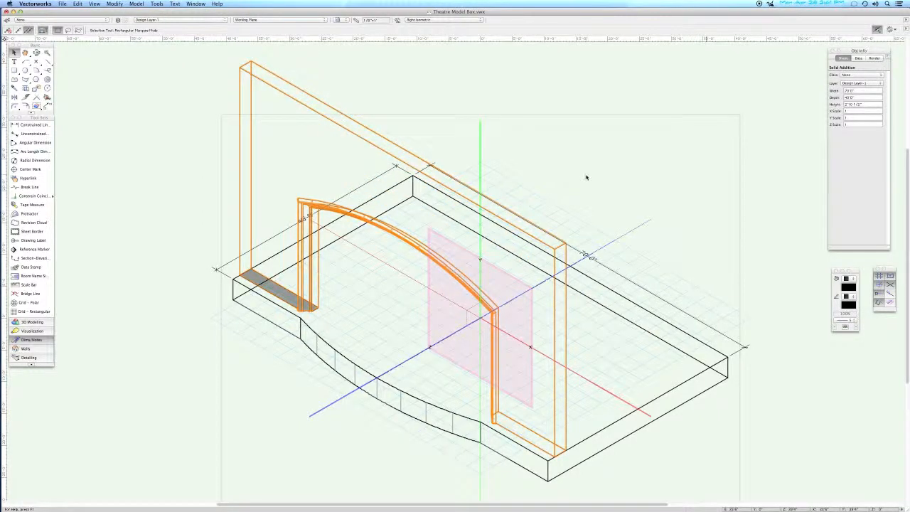
key(KP_2)
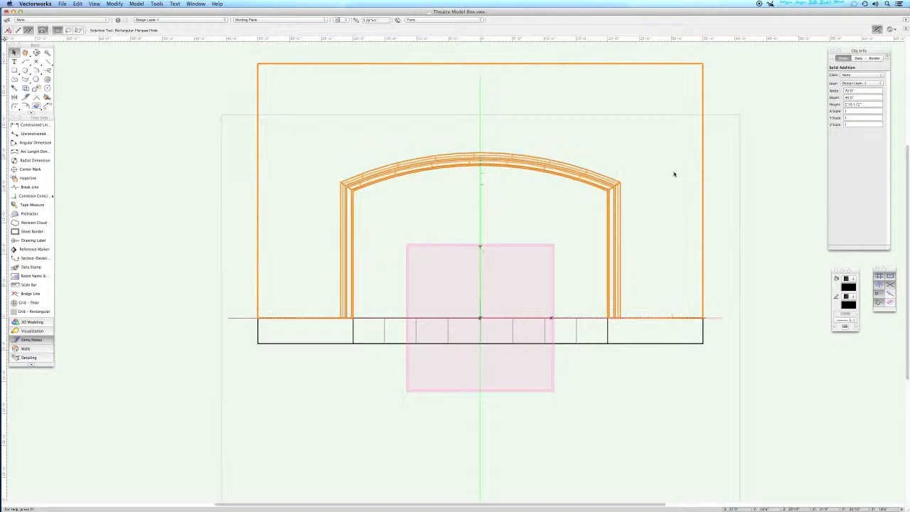
key(KP_3)
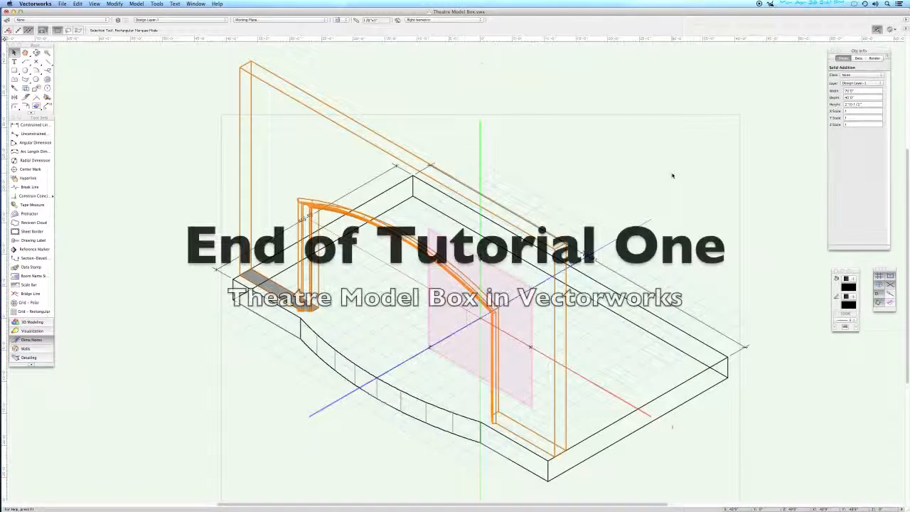
click(633, 165)
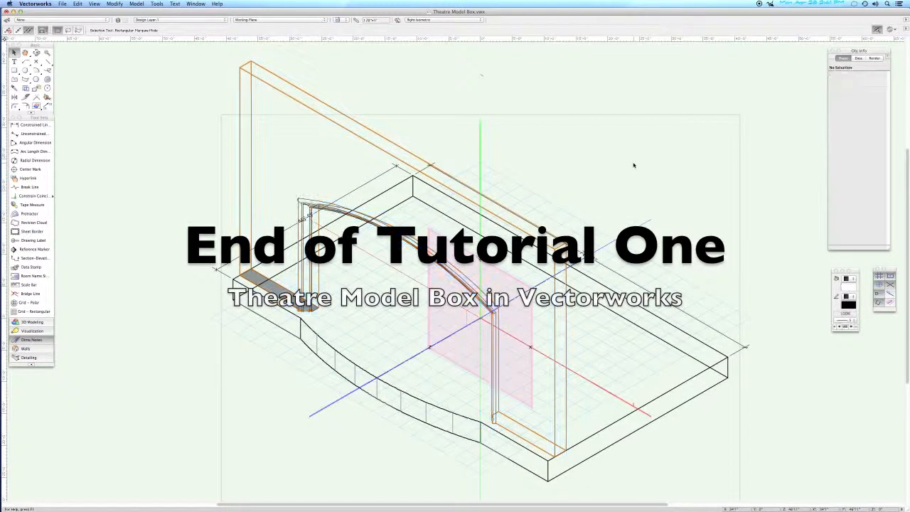